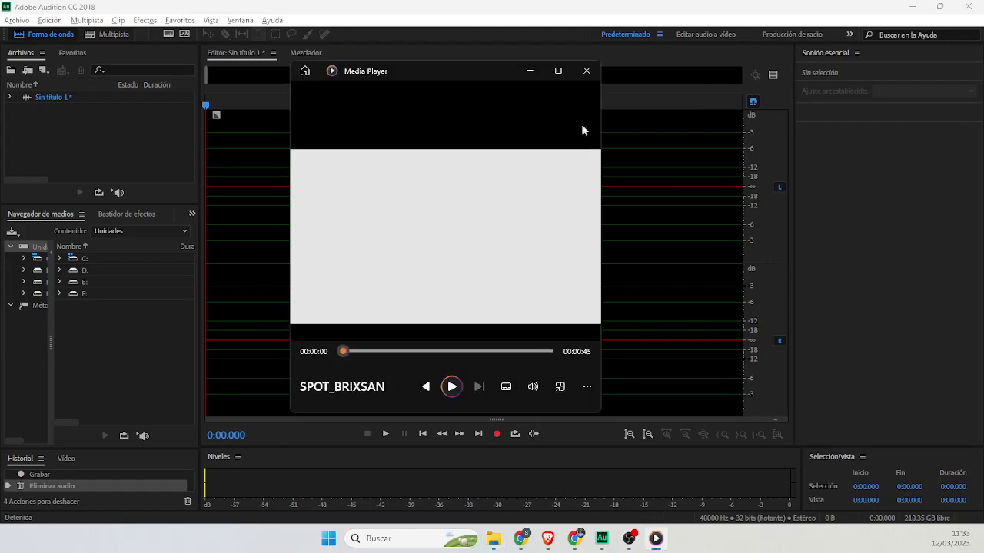
Step: Maximize Media Player, play the SPOT_BRIXSAN video through and close the player
click(564, 78)
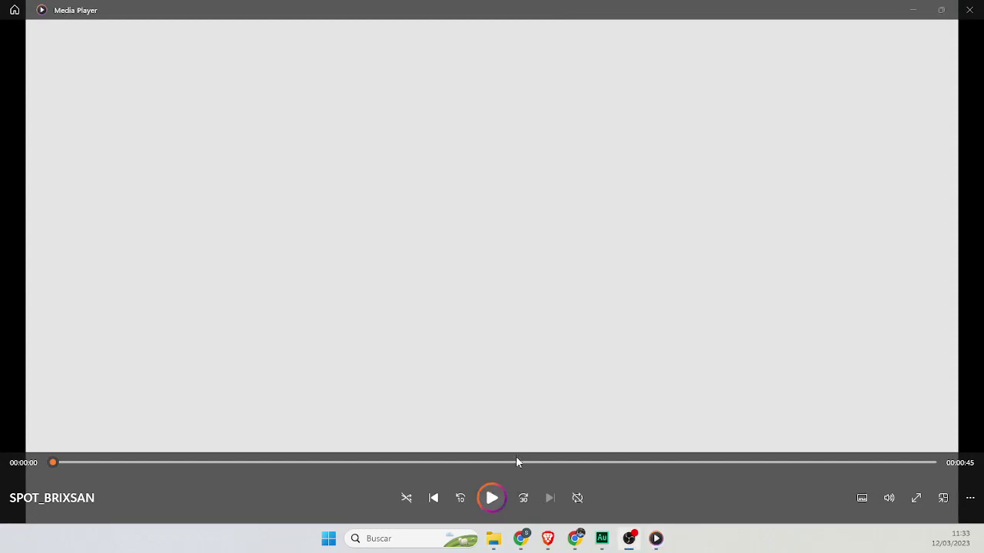
click(492, 498)
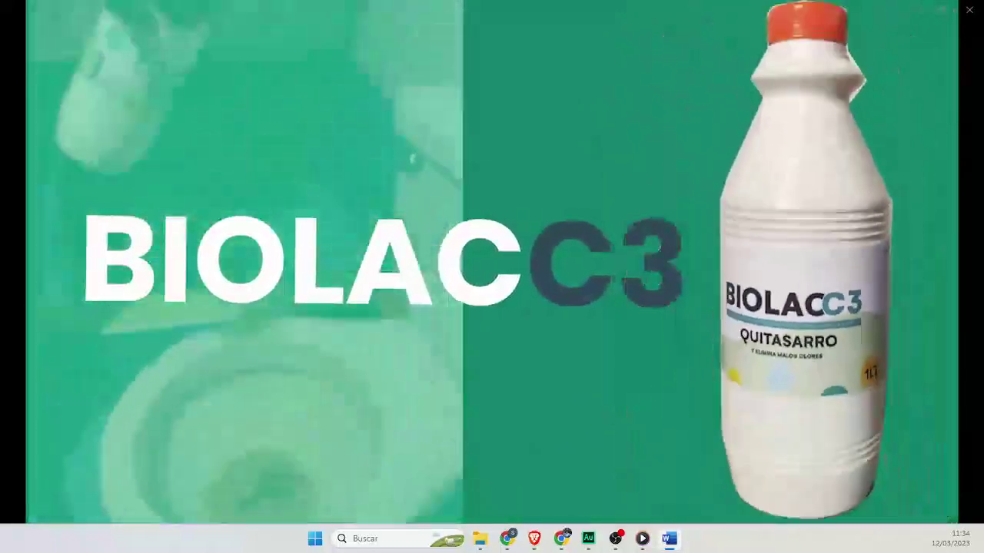
mouse_move(343, 231)
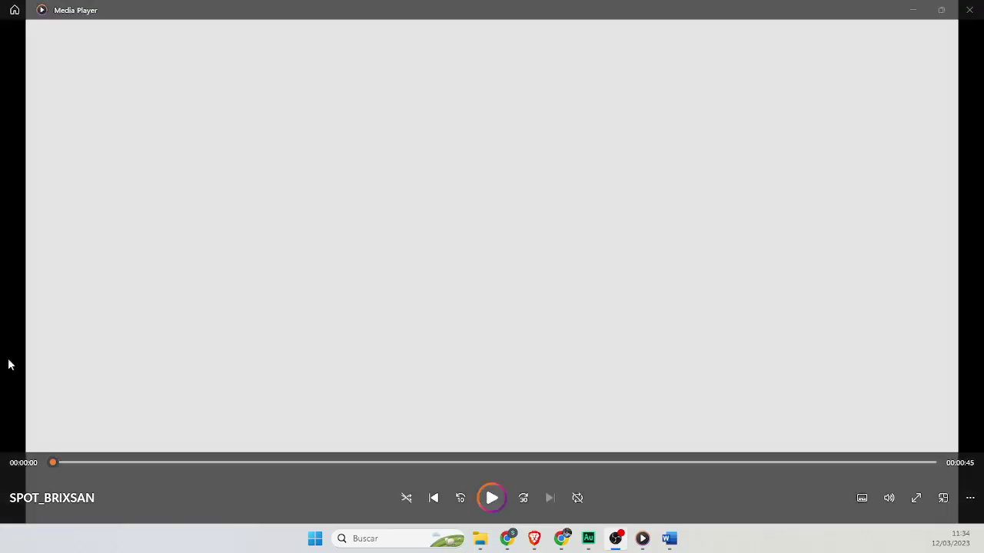
click(965, 7)
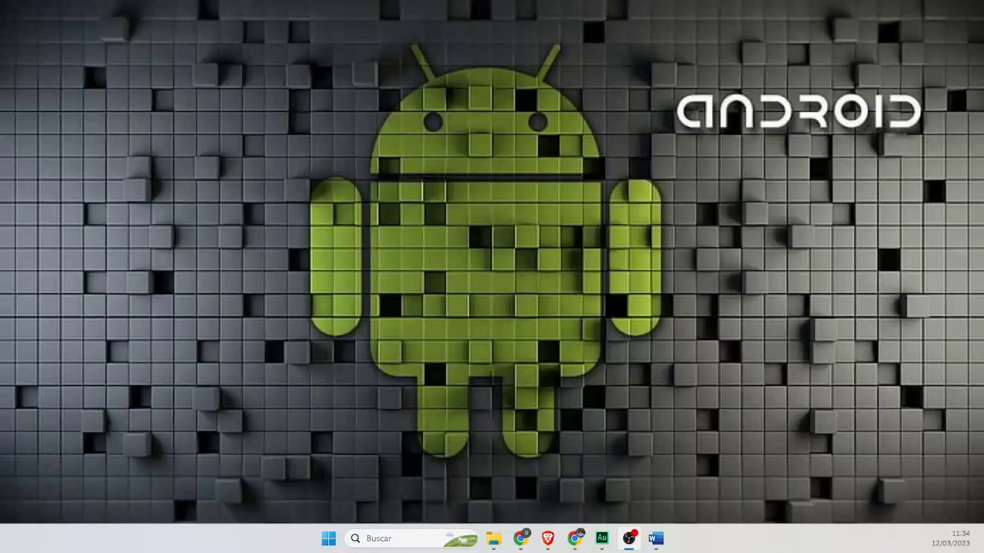
Step: Switch to Word and read the BIOLAC C3 advert script in the SPOTS document, from the first line to the contact line
key(alt+Tab)
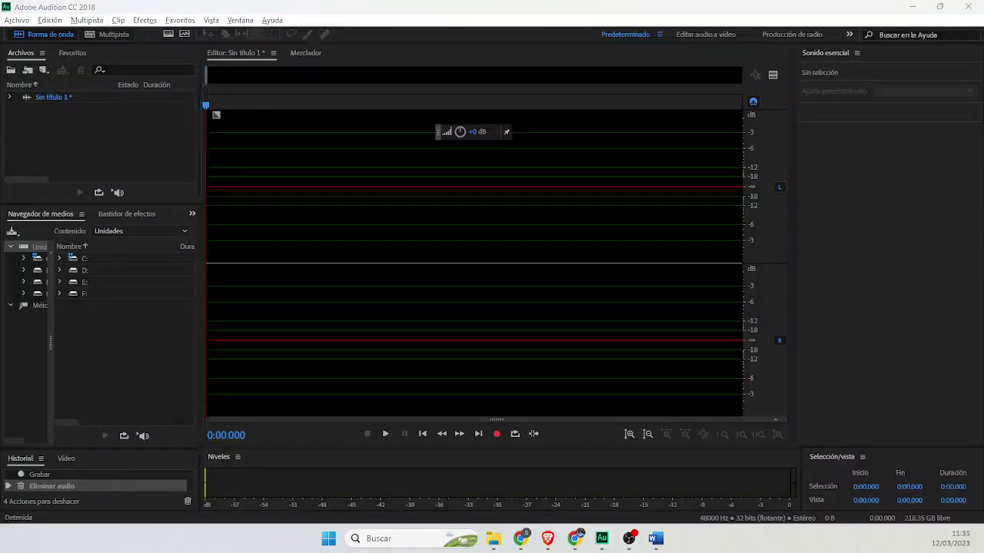
key(alt+Tab)
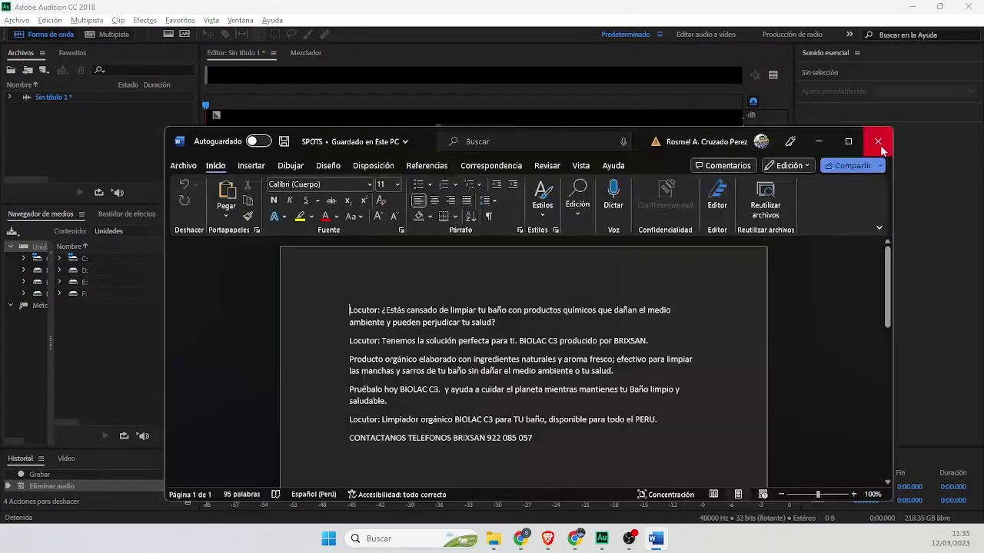
click(849, 141)
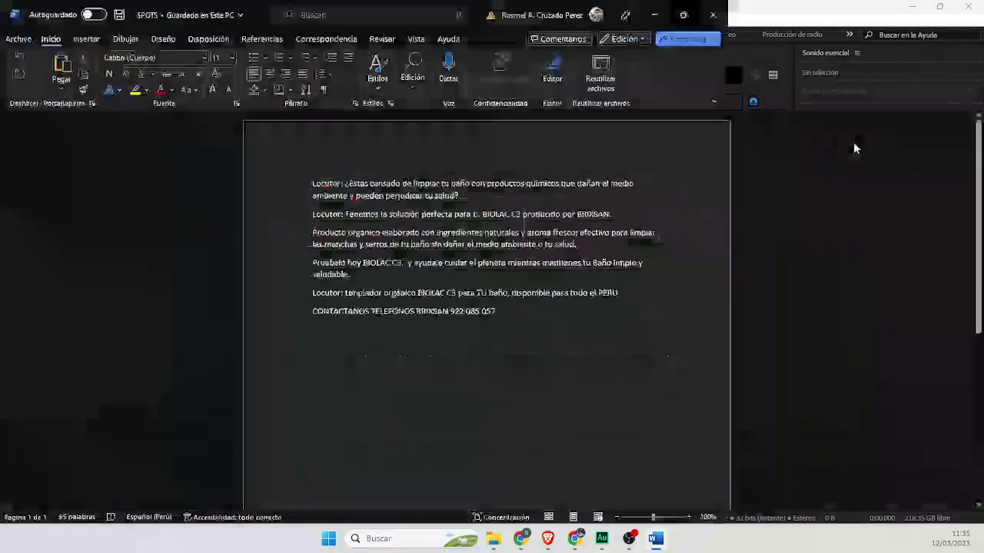
scroll(373, 255, up, 5)
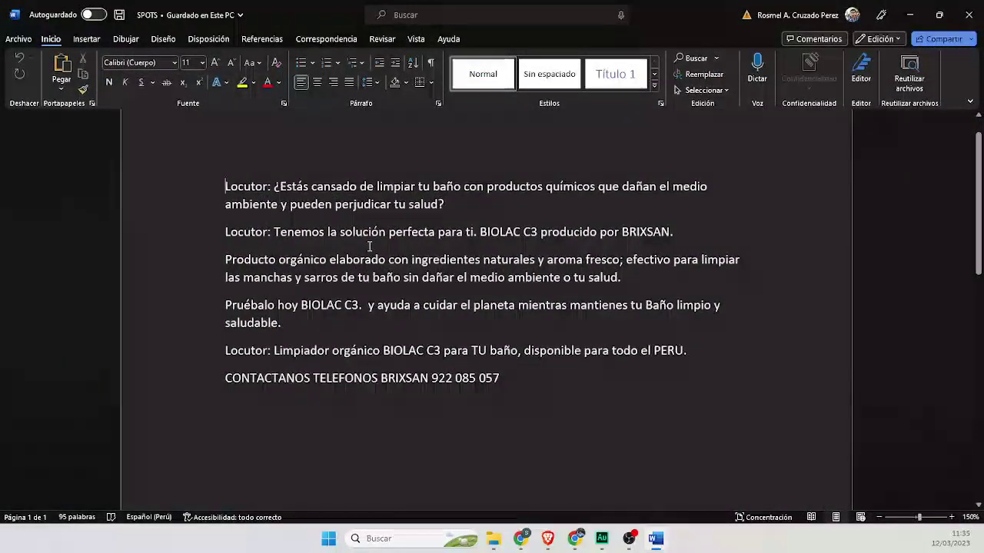
drag(520, 376, 260, 378)
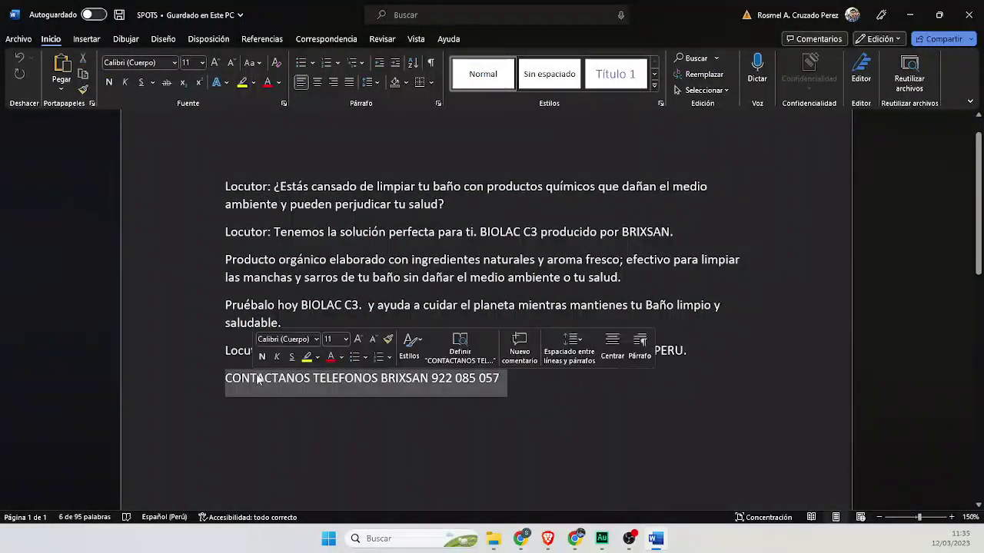
click(544, 377)
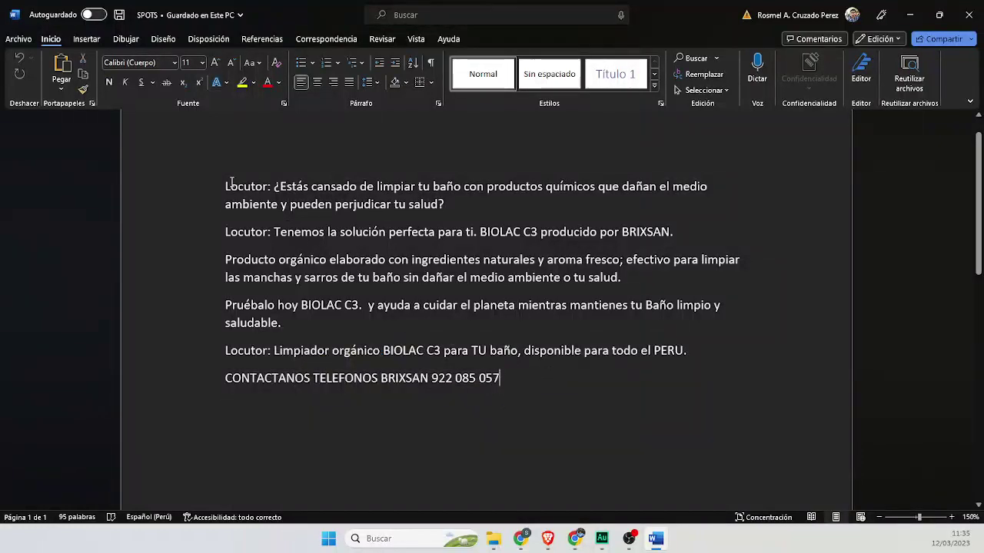
drag(228, 187, 517, 381)
click(550, 372)
key(alt+Tab)
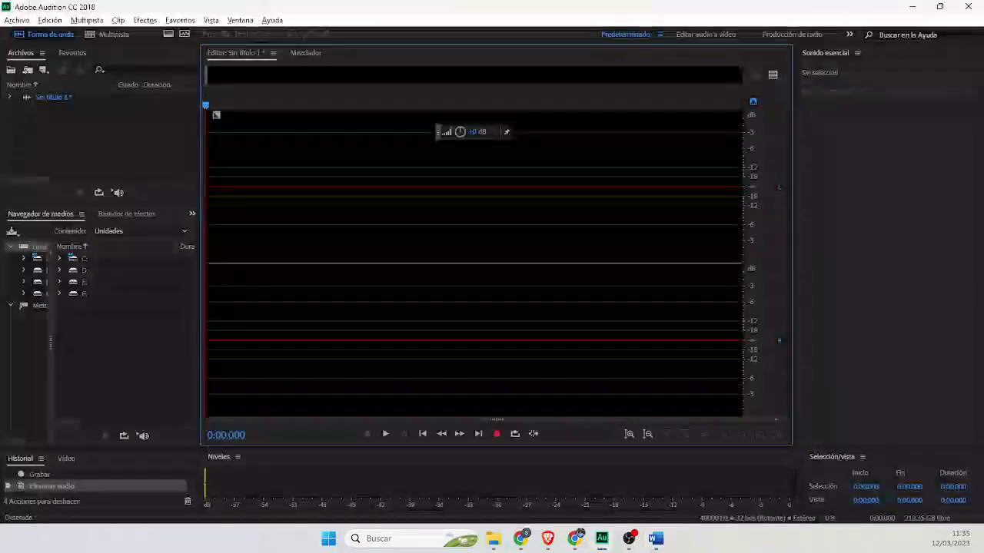
key(alt+Tab)
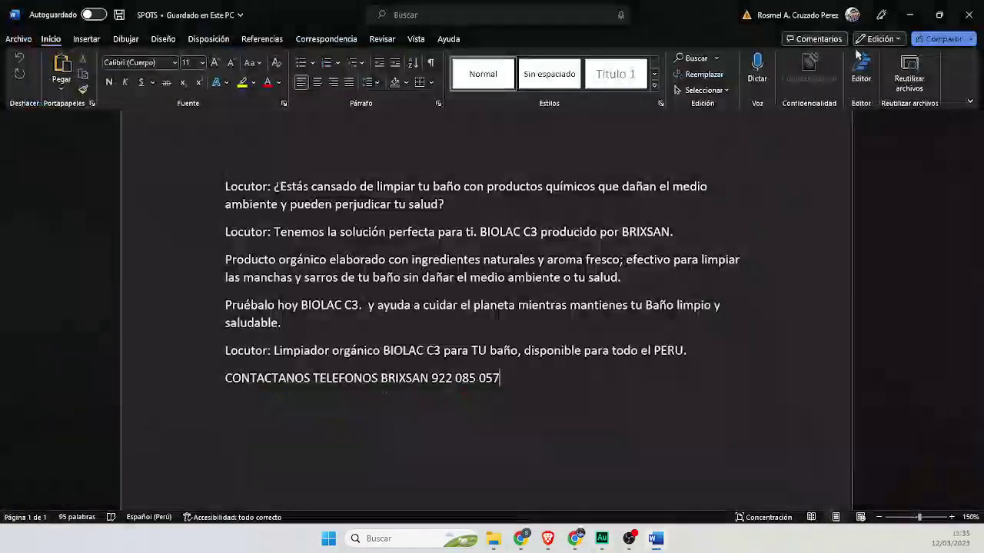
Step: Switch to Adobe Audition and record the script's voice-over into the empty waveform, about 58 seconds long
key(alt+Tab)
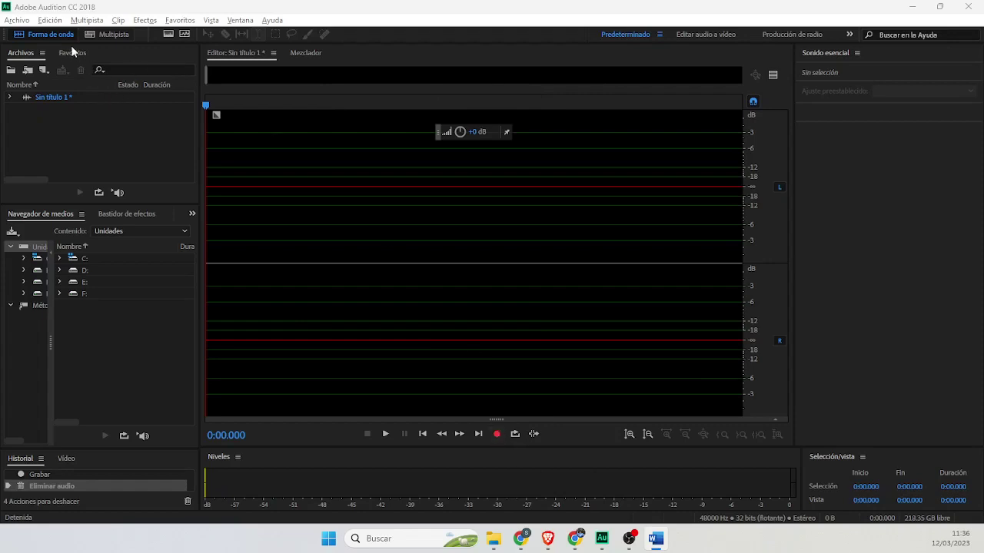
key(ctrl+n)
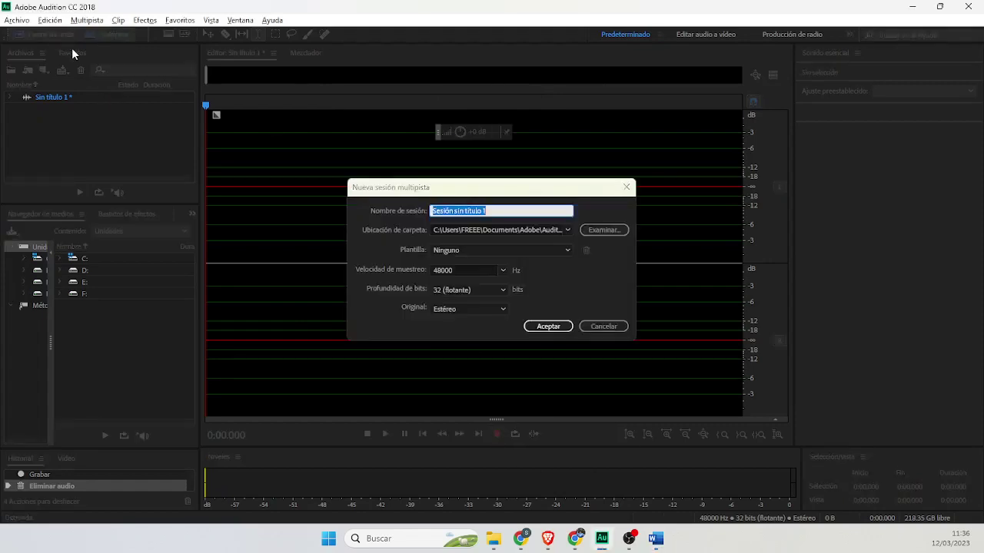
click(597, 330)
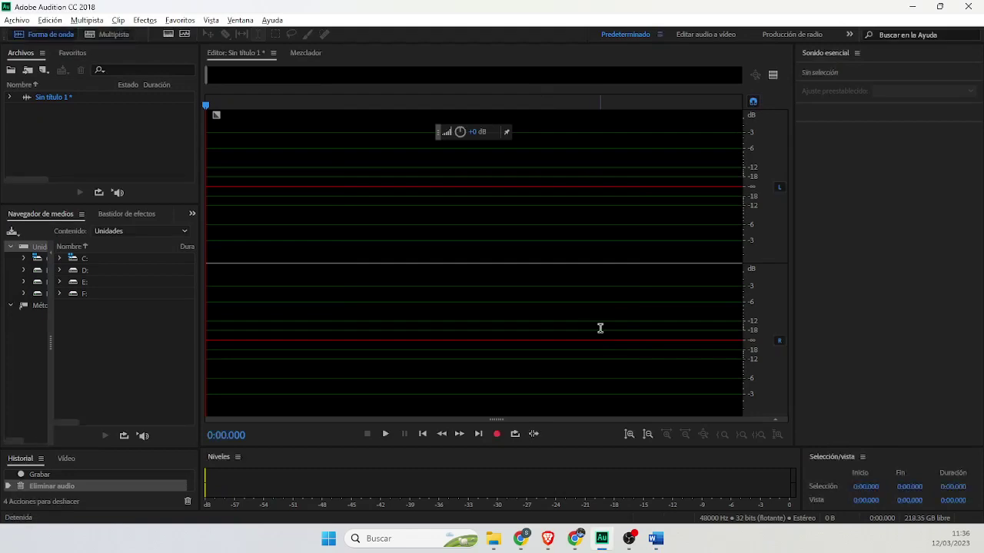
click(497, 435)
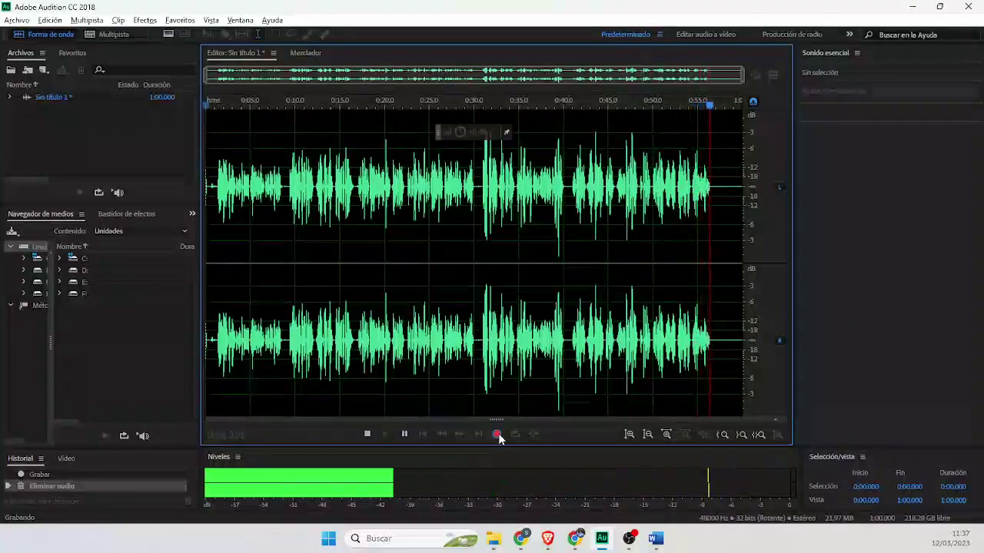
key(space)
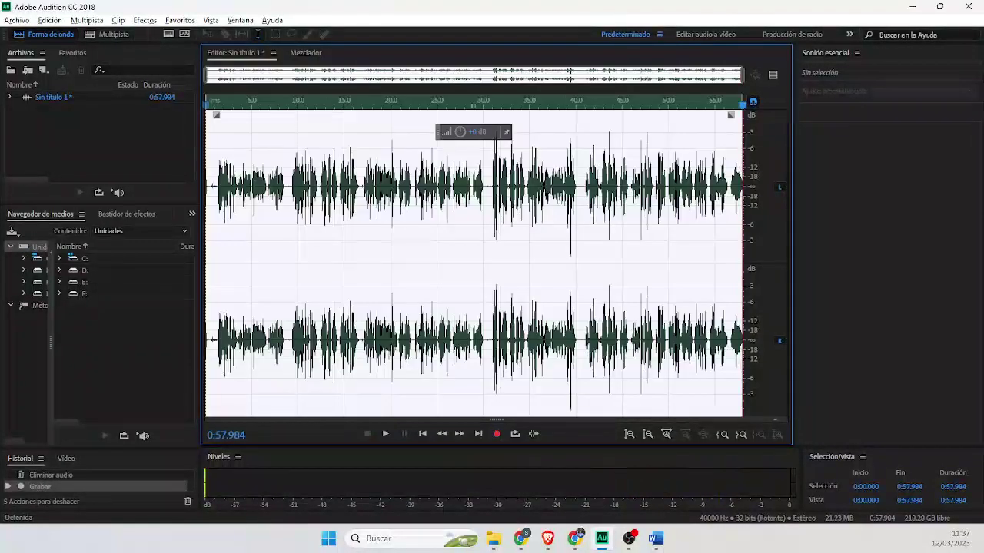
Step: Delete the noise at the end of the recording, from 0:56.638 to 0:57.984
scroll(779, 196, up, 5)
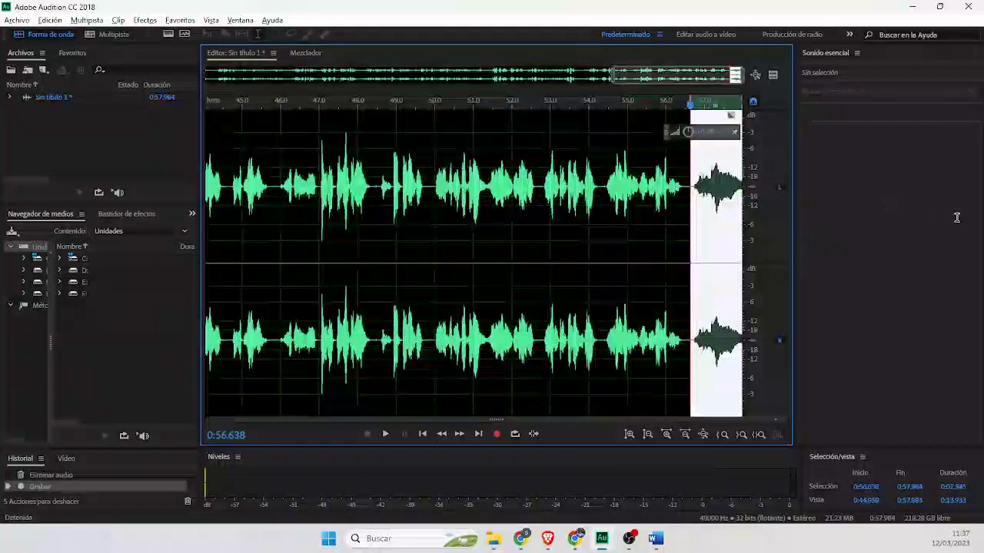
key(Delete)
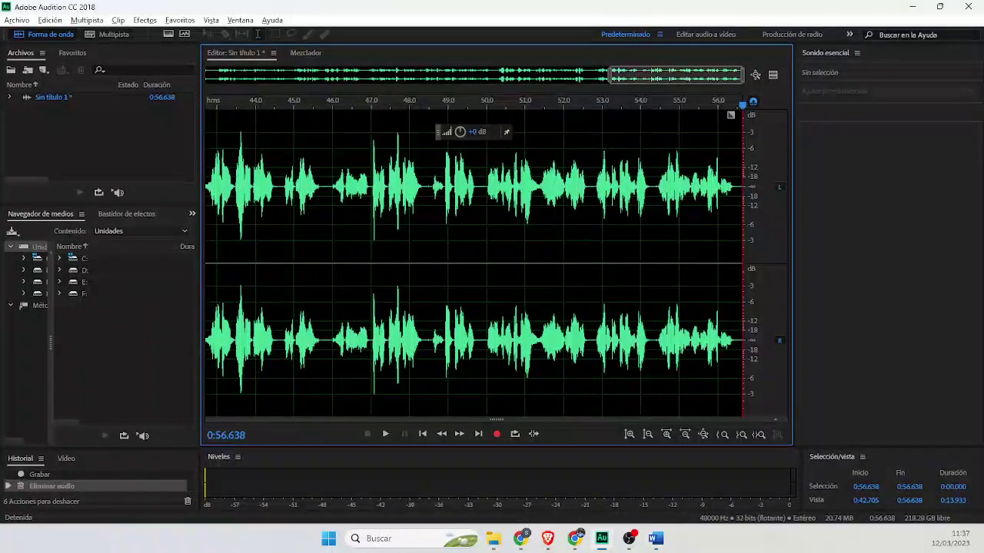
scroll(355, 284, down, 5)
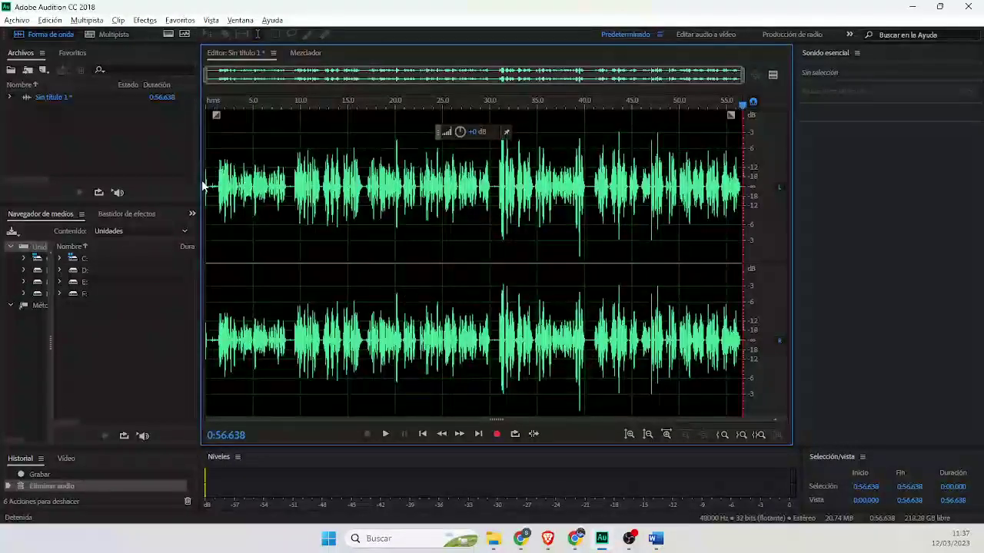
Step: Delete about the first second of the recording, including the noise at its very start
scroll(209, 178, up, 10)
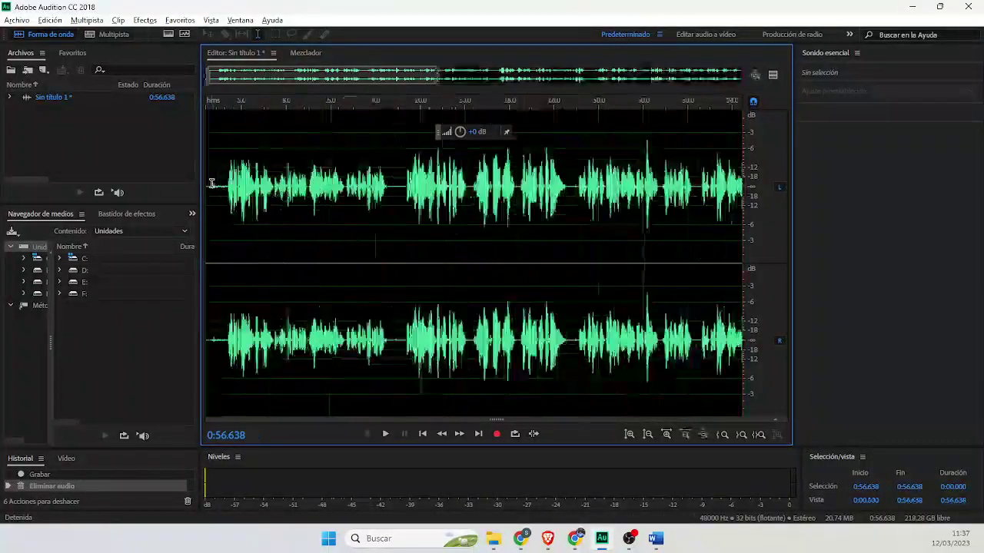
drag(302, 185, 202, 185)
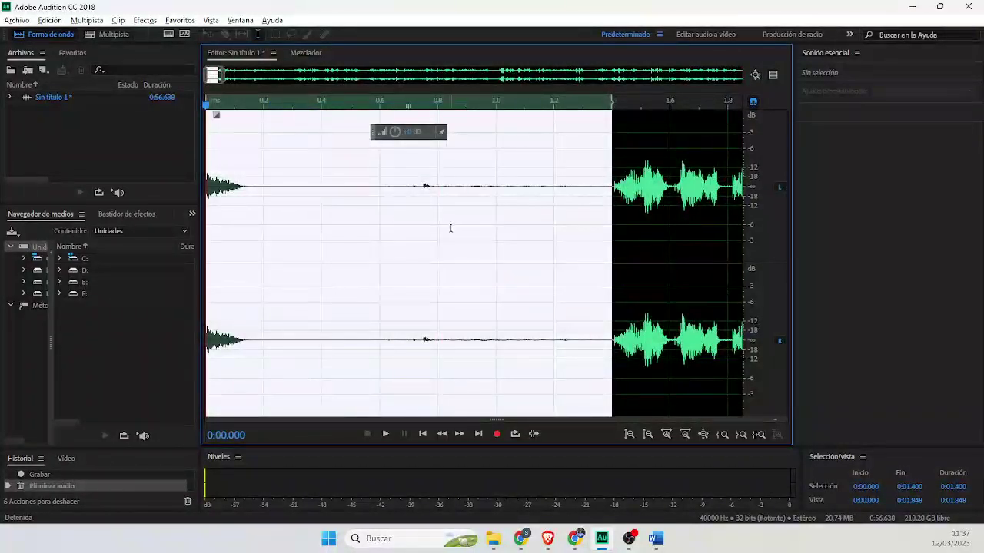
click(489, 225)
drag(579, 189, 206, 189)
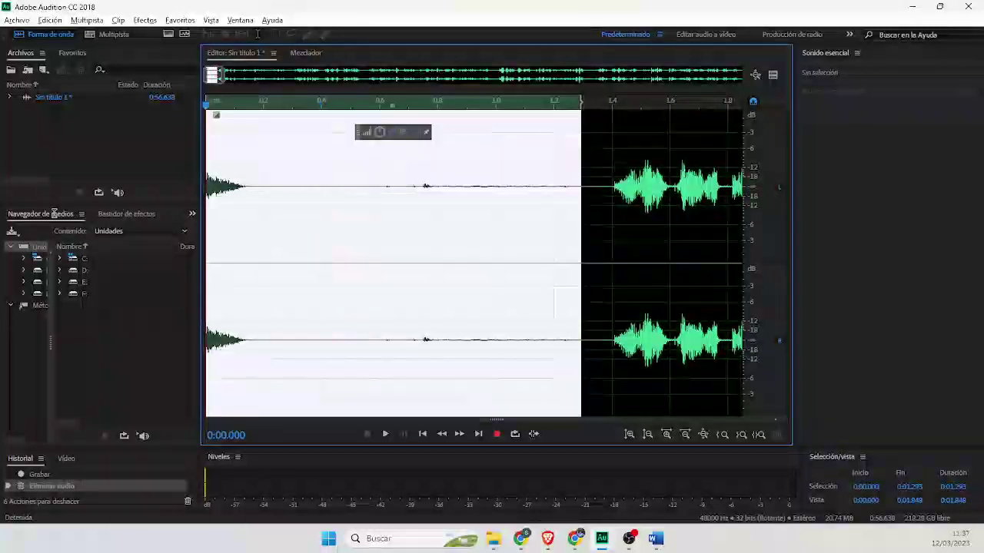
drag(477, 219, 54, 187)
key(Delete)
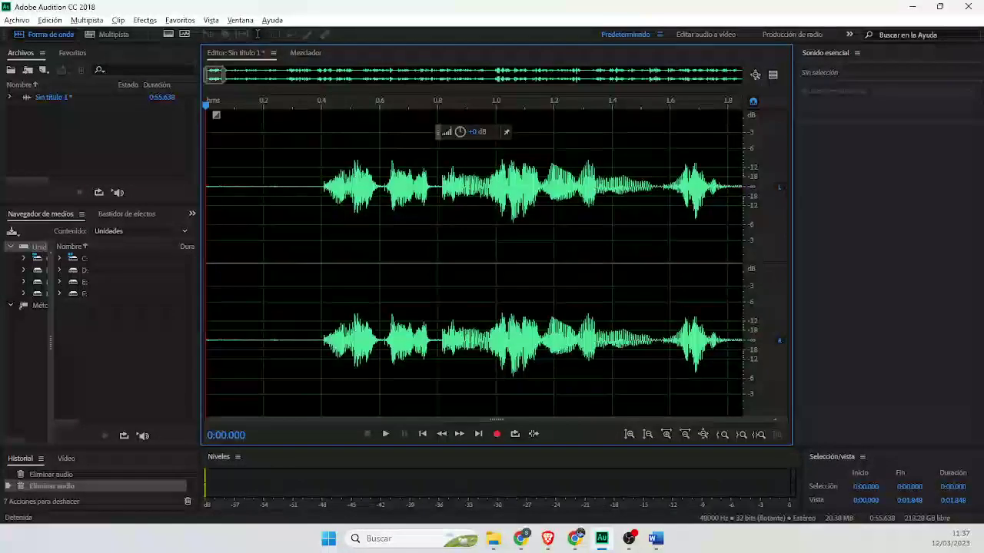
Step: Select the quiet stretch before the first word, from about 0.018 to 0.389 s, and play it
drag(315, 187, 208, 187)
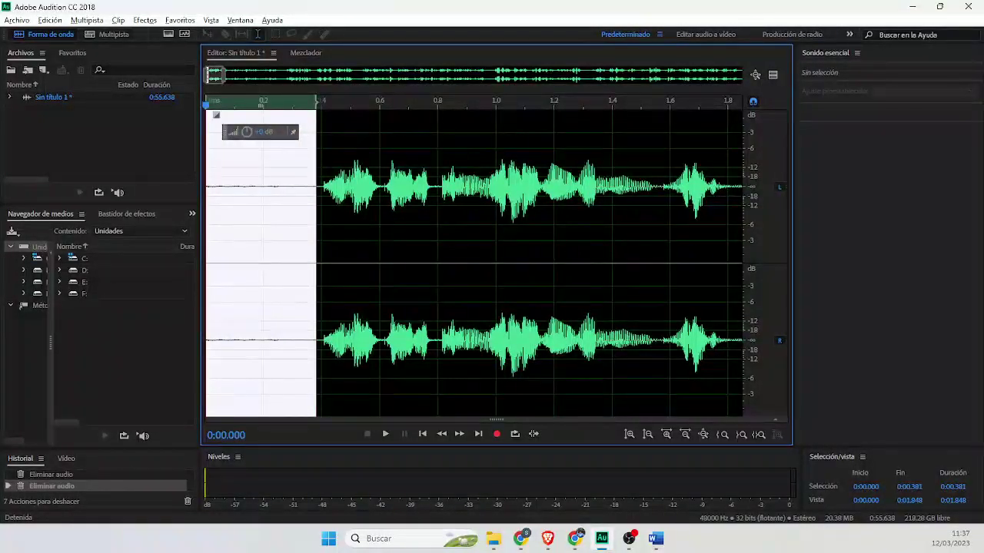
click(366, 222)
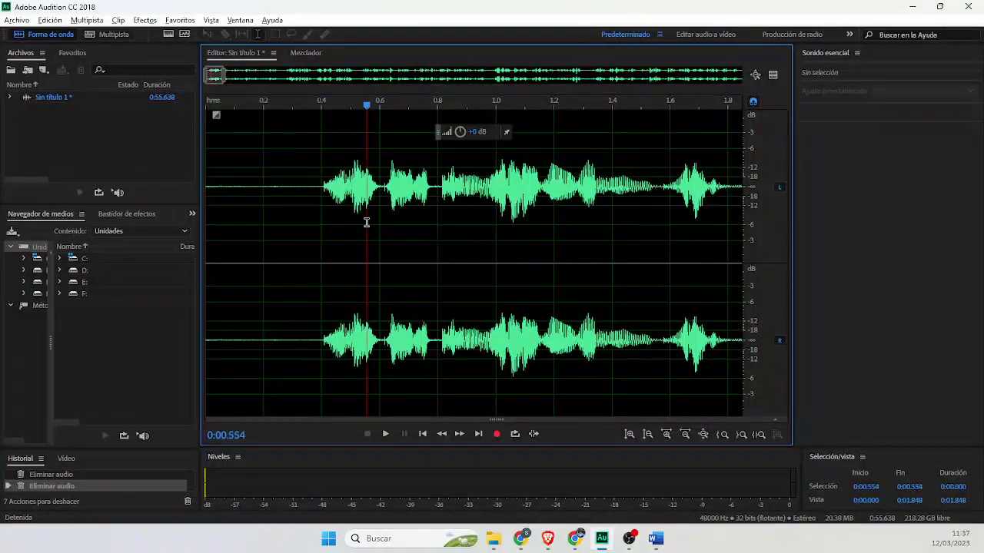
scroll(294, 176, up, 4)
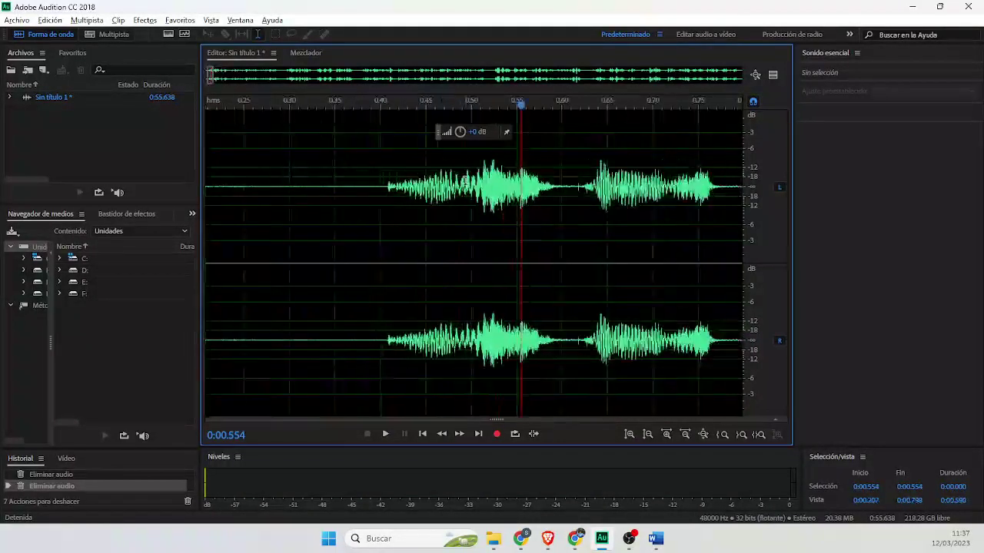
drag(383, 185, 550, 216)
click(294, 212)
drag(221, 142, 561, 202)
key(space)
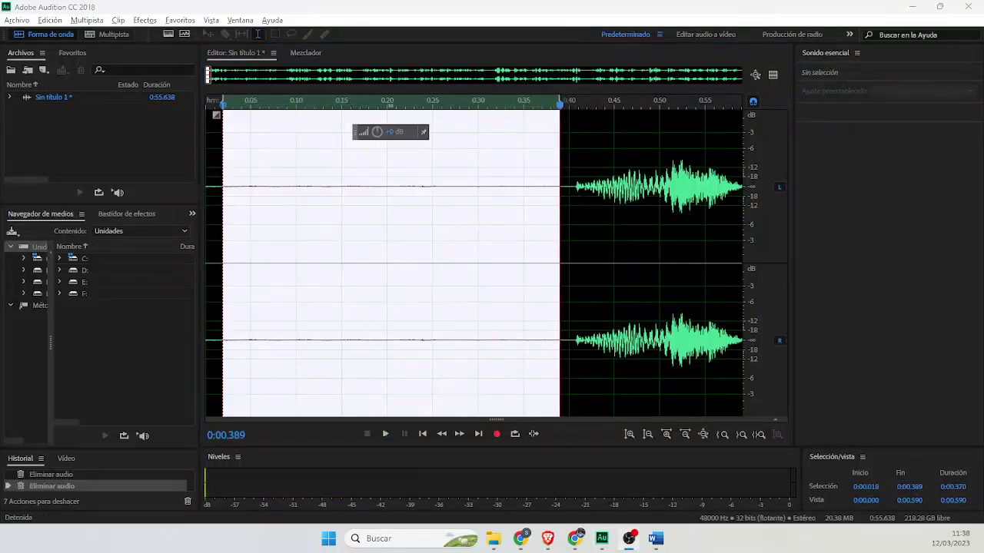
Step: Select the quiet lead-in from the start of the recording to about 0.400 s and listen to it
click(567, 216)
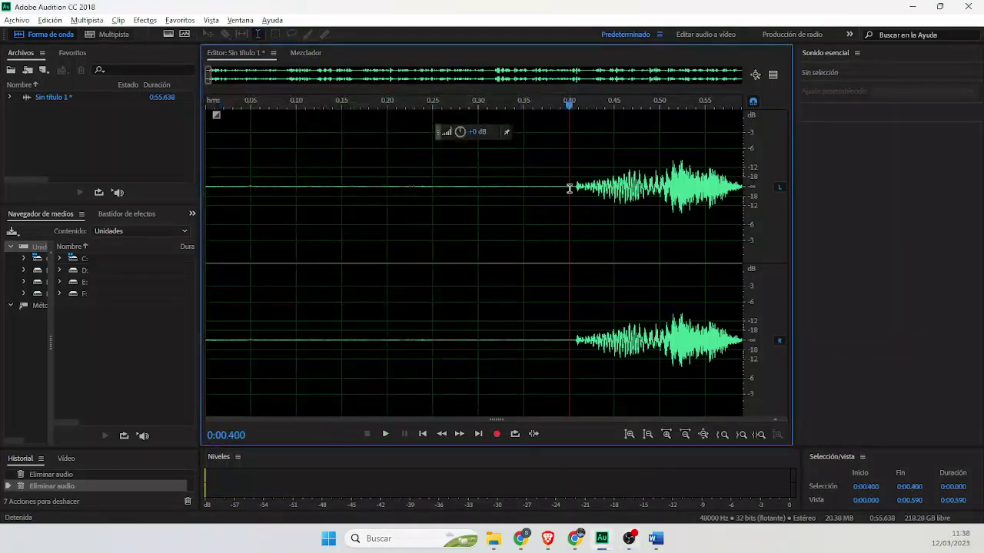
drag(567, 187, 205, 200)
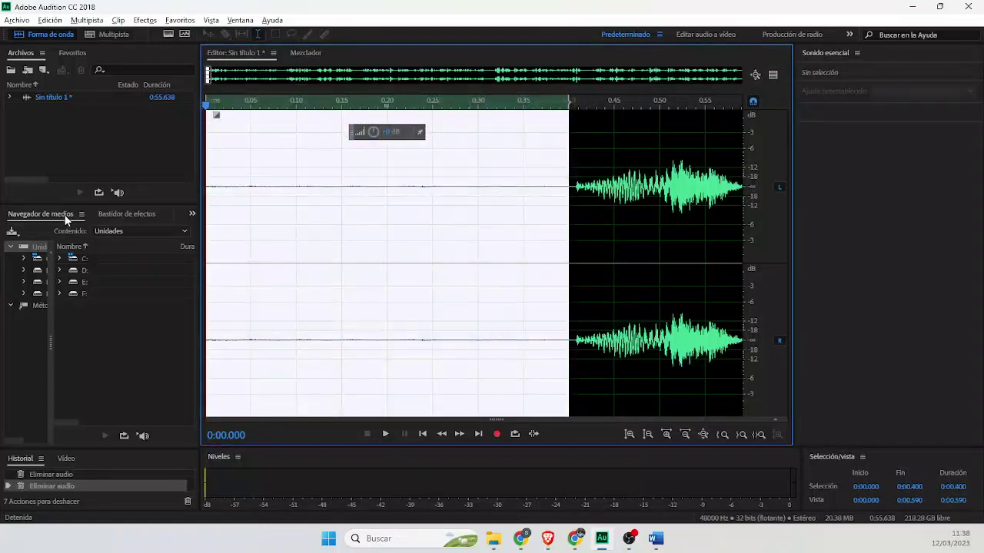
key(space)
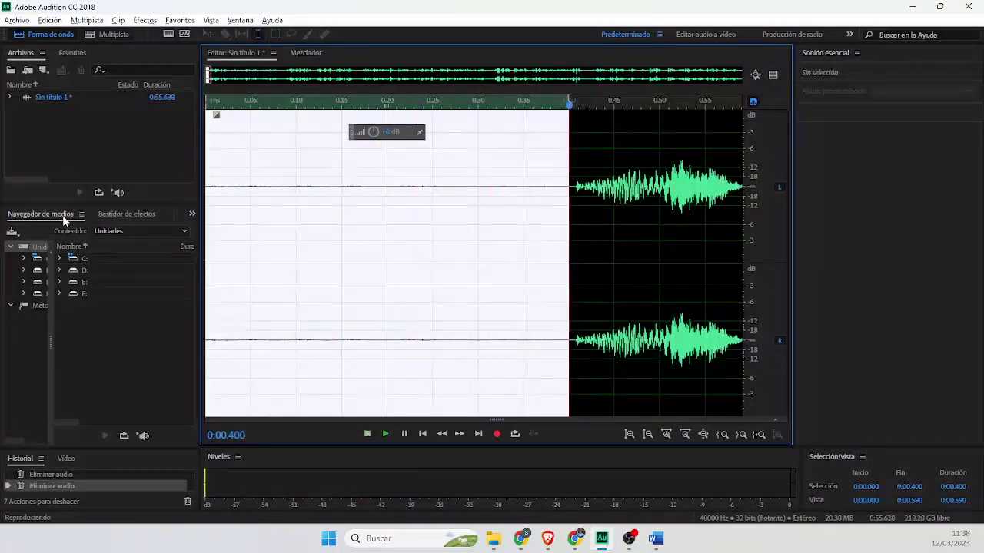
key(space)
Step: Reselect and play the quiet lead-in, and extend the selection to about 0.405 s, just before the first word
scroll(589, 253, down, 3)
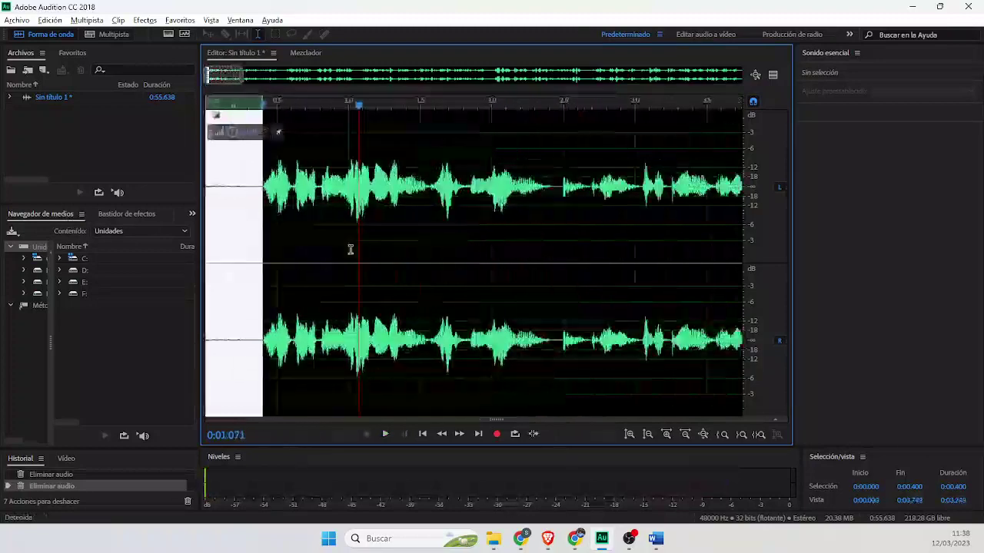
click(253, 206)
drag(257, 189, 75, 200)
key(space)
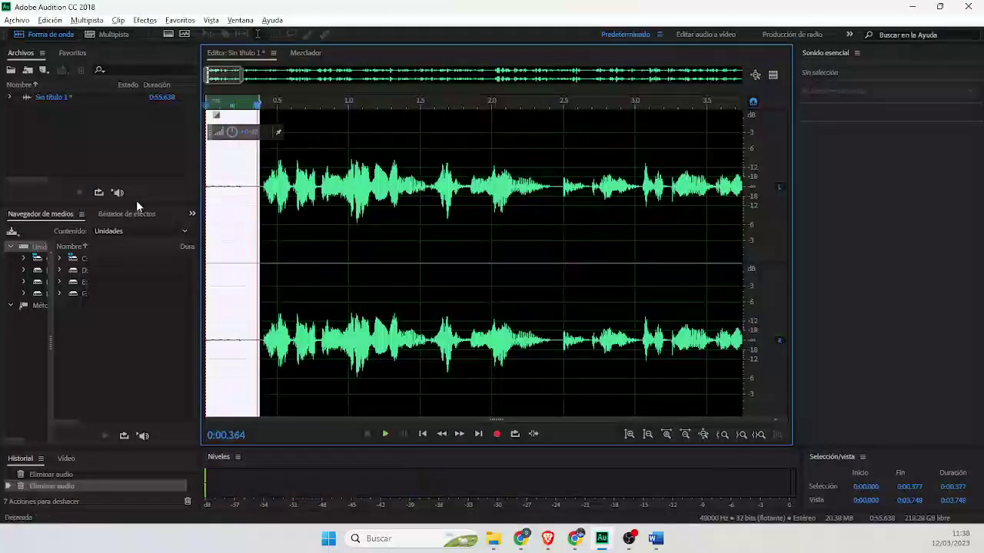
scroll(242, 172, up, 1)
scroll(522, 216, up, 2)
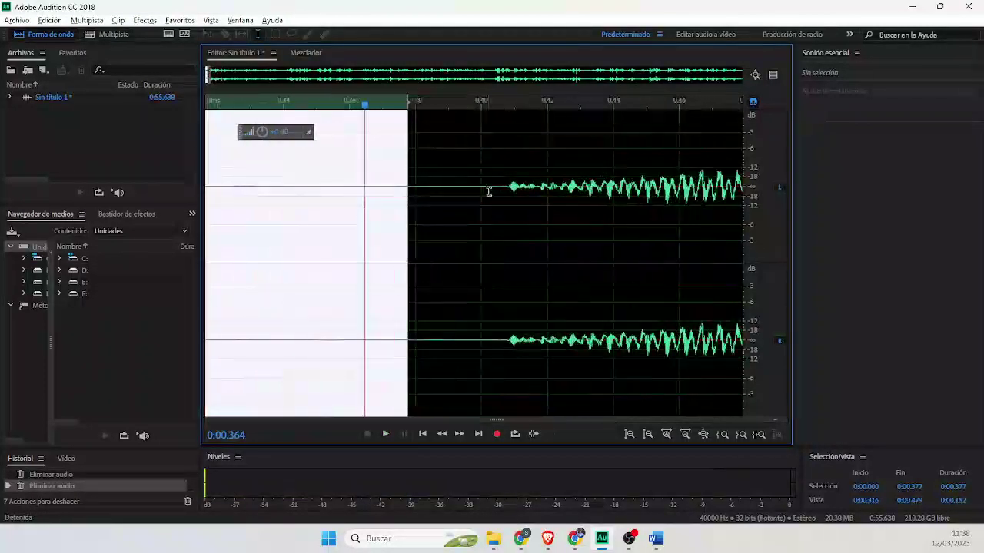
shift+click(498, 188)
key(Home)
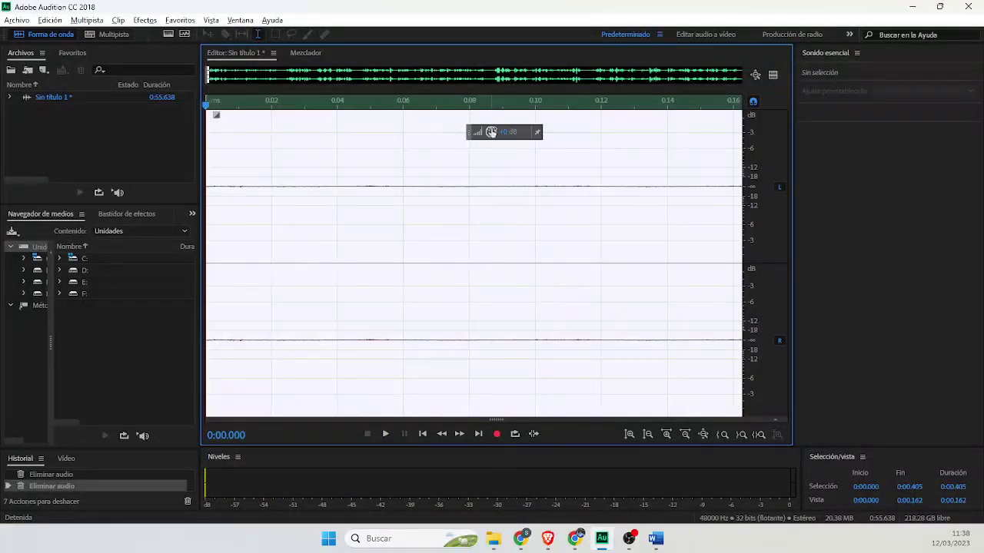
Step: Play the start of the recording, then select its first 0.350 s before the voice and silence it by lowering the volume
click(331, 194)
click(264, 188)
key(space)
scroll(287, 185, down, 5)
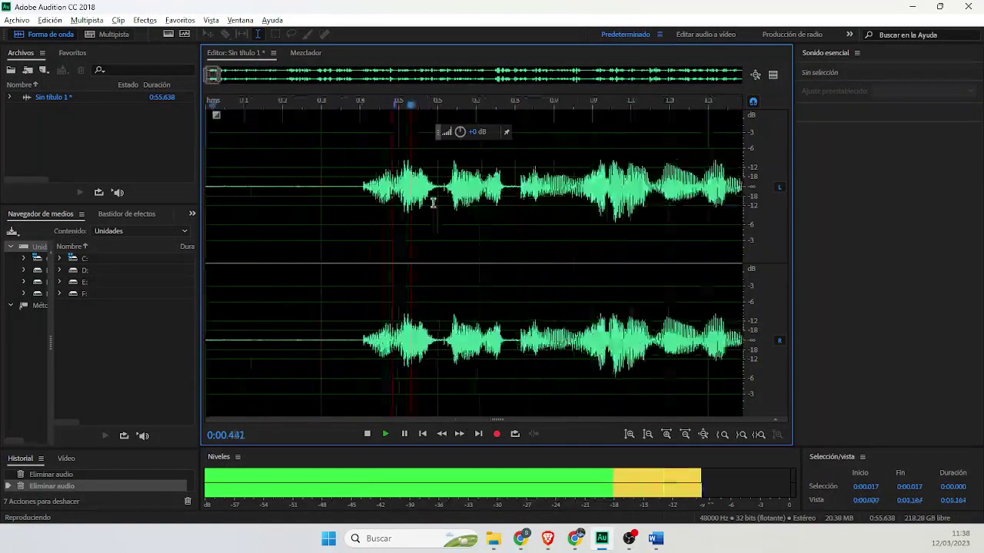
key(space)
drag(245, 176, 207, 142)
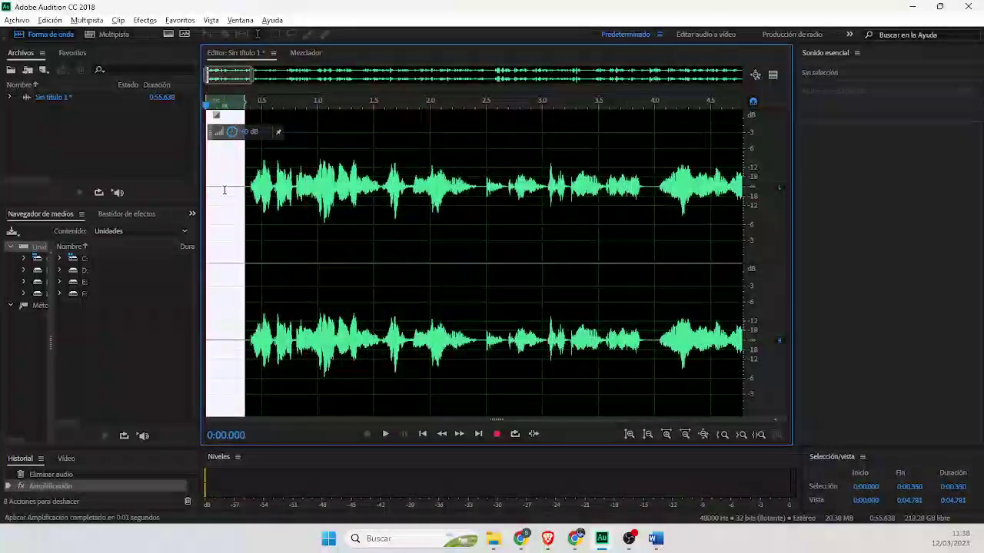
Step: Play the first word, then select the lead-in up to 0.405 s and lower its volume by 96 dB
click(252, 185)
key(space)
key(space)
scroll(266, 171, up, 5)
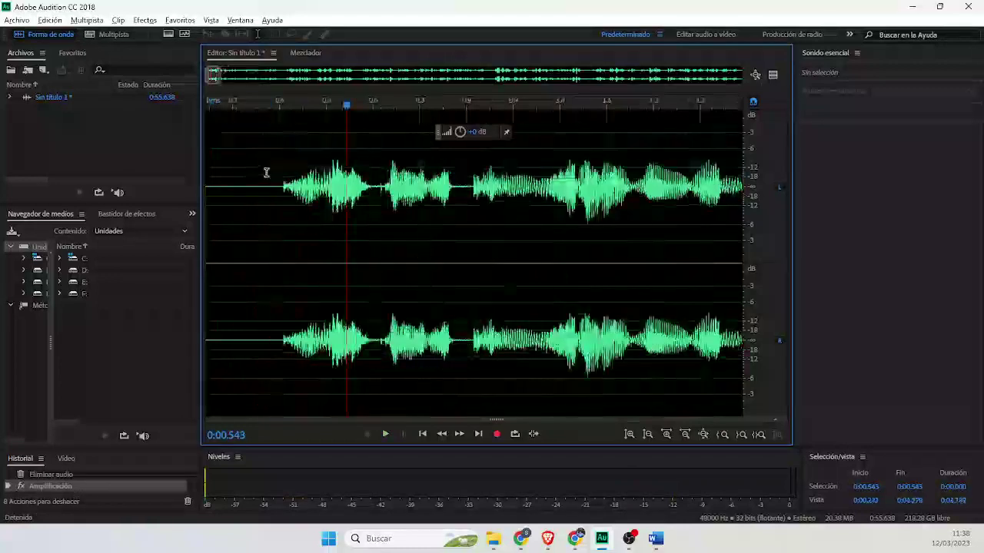
double_click(266, 172)
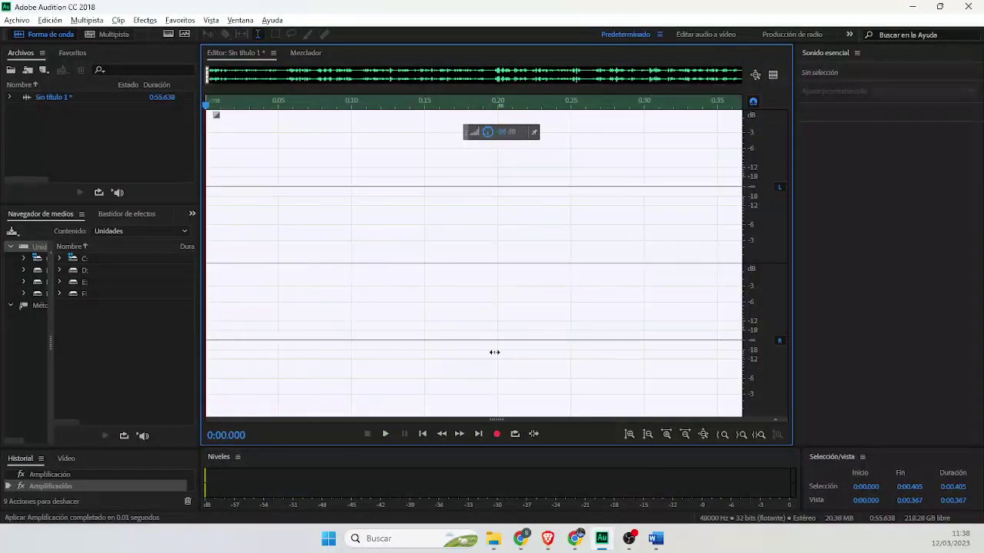
Step: Select the silenced lead-in from the start of the recording to 0.360 s and delete it
scroll(307, 183, down, 5)
drag(285, 231, 255, 231)
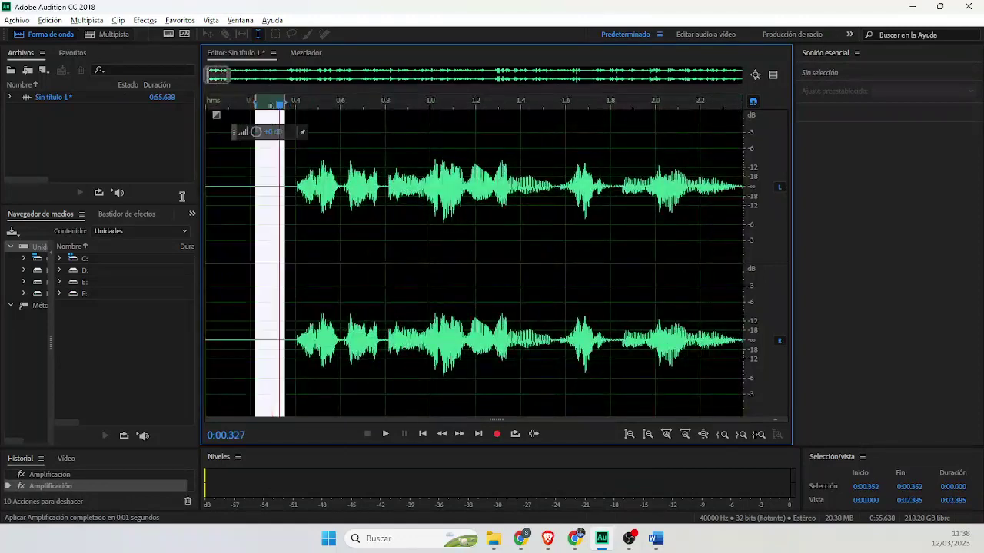
click(261, 187)
drag(285, 186, 206, 187)
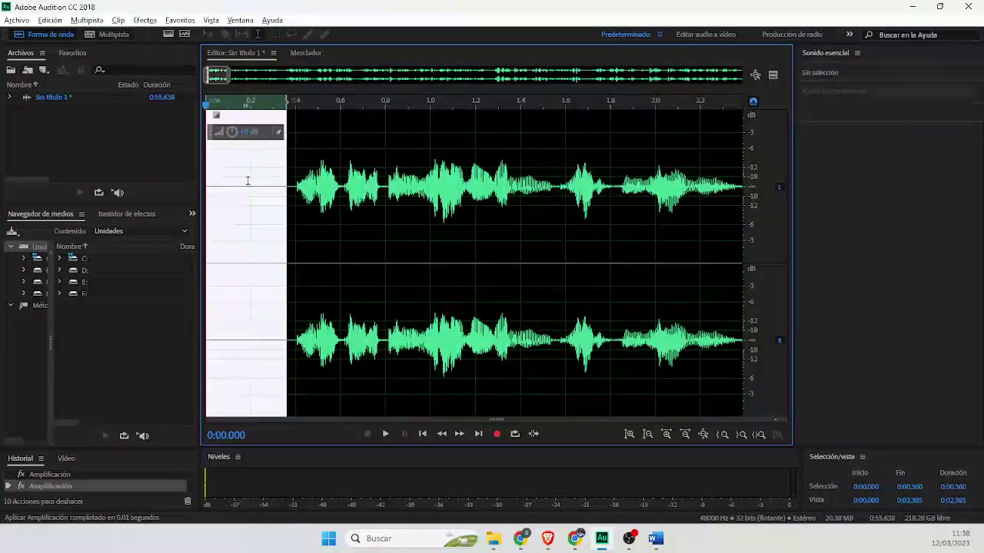
key(Delete)
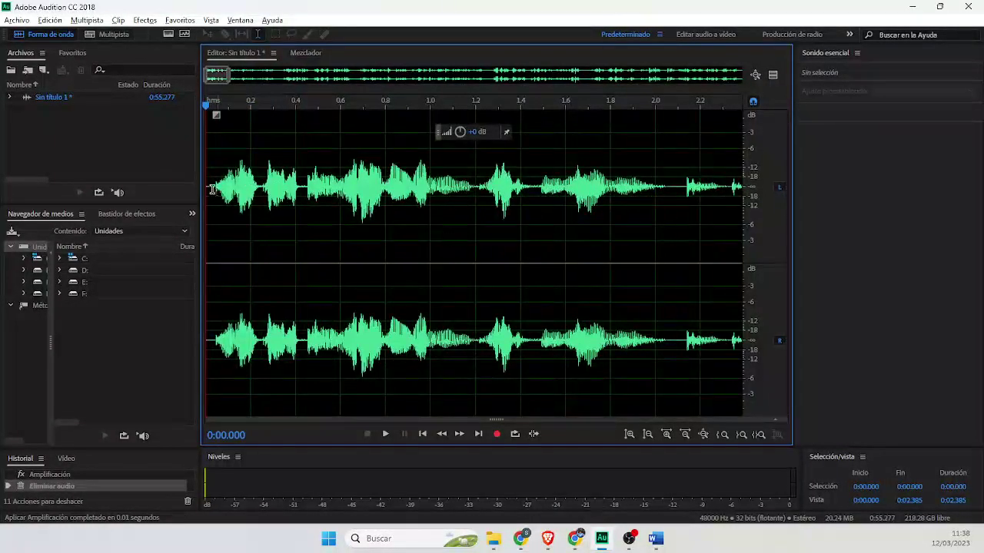
Step: Play up to the first long pause and lower the volume of its quiet stretch from 7.121 to 8.036 s by 96 dB
key(space)
scroll(369, 215, down, 3)
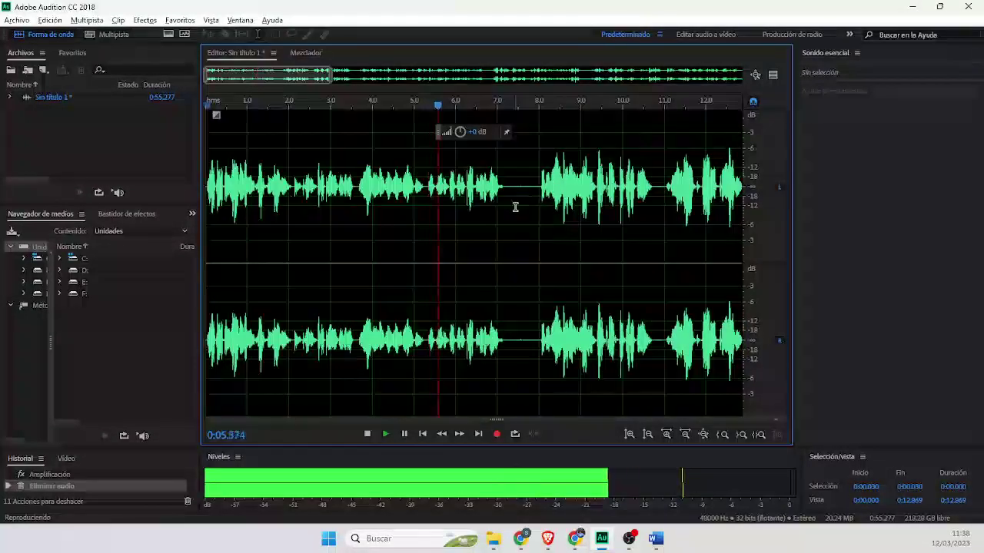
key(space)
scroll(534, 197, up, 2)
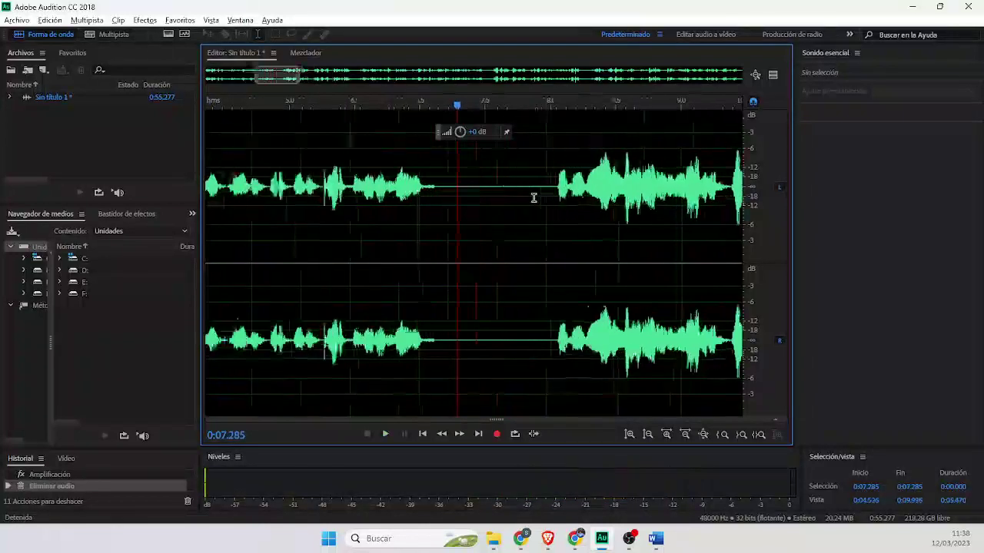
scroll(549, 184, up, 1)
drag(584, 185, 303, 189)
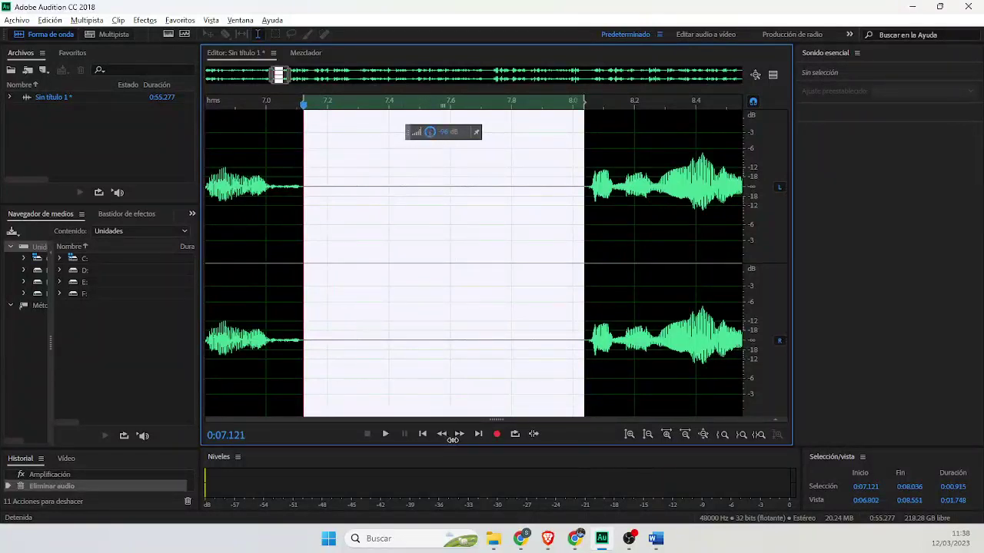
click(447, 182)
scroll(466, 196, down, 2)
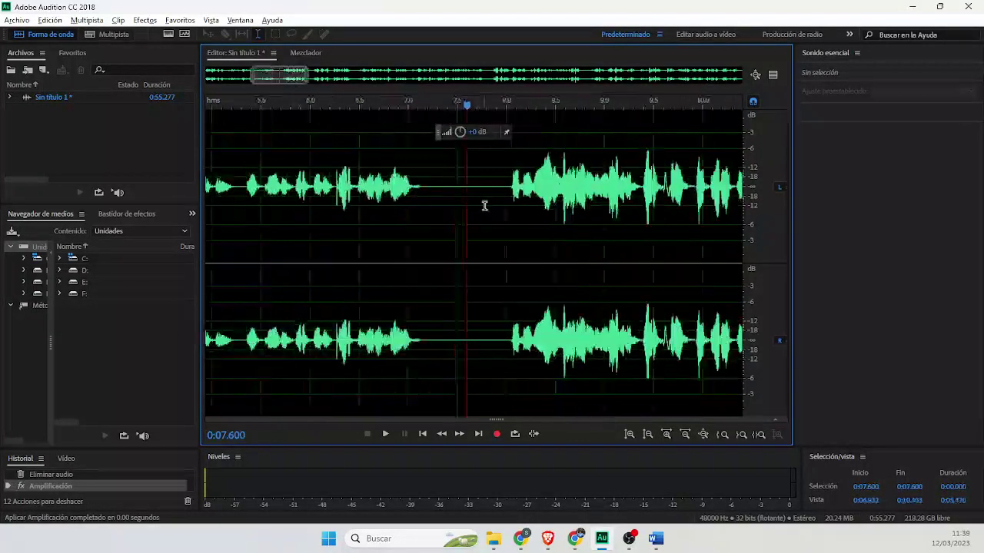
Step: Play across the silenced pause from 6.000 s and delete about 0.5 s of silence just before the next phrase
click(311, 179)
key(space)
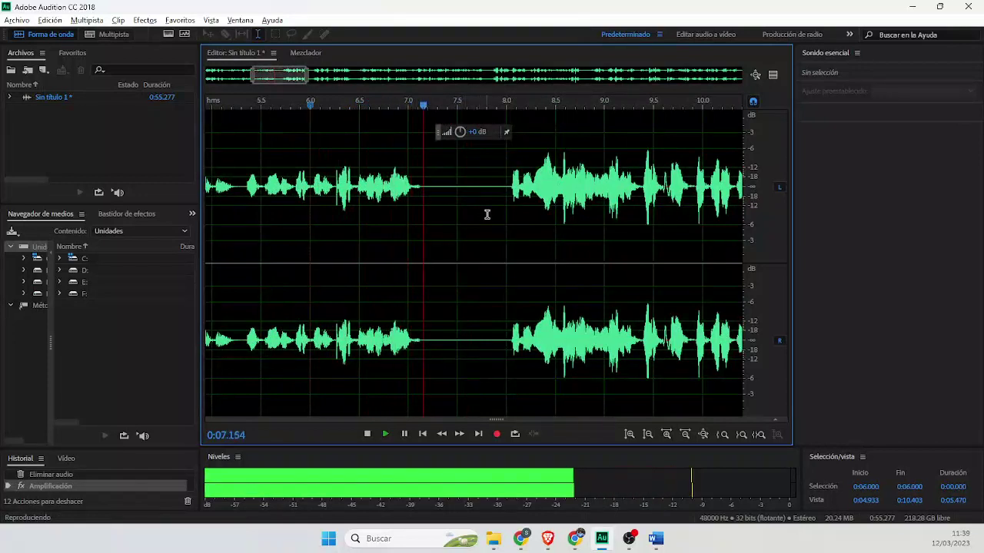
key(space)
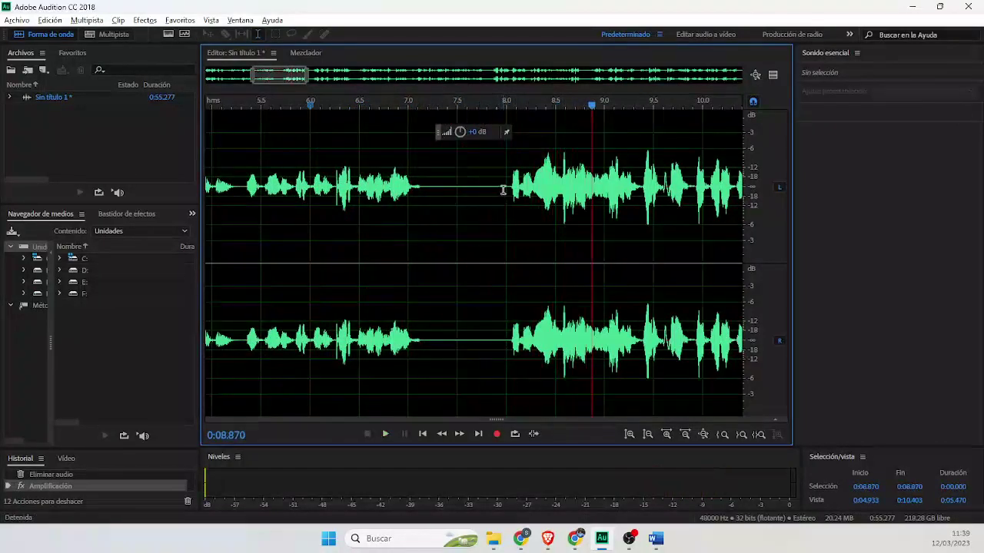
drag(504, 209, 456, 205)
key(Delete)
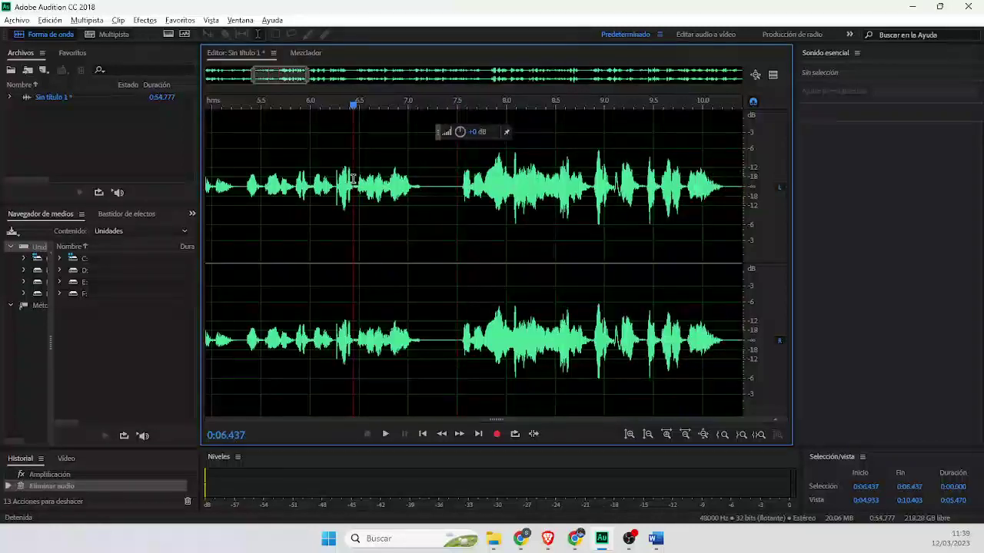
Step: Play from 6.437 s to check the shortened pause, then lower the next pause from 10.219 to 10.534 s by 96 dB
key(space)
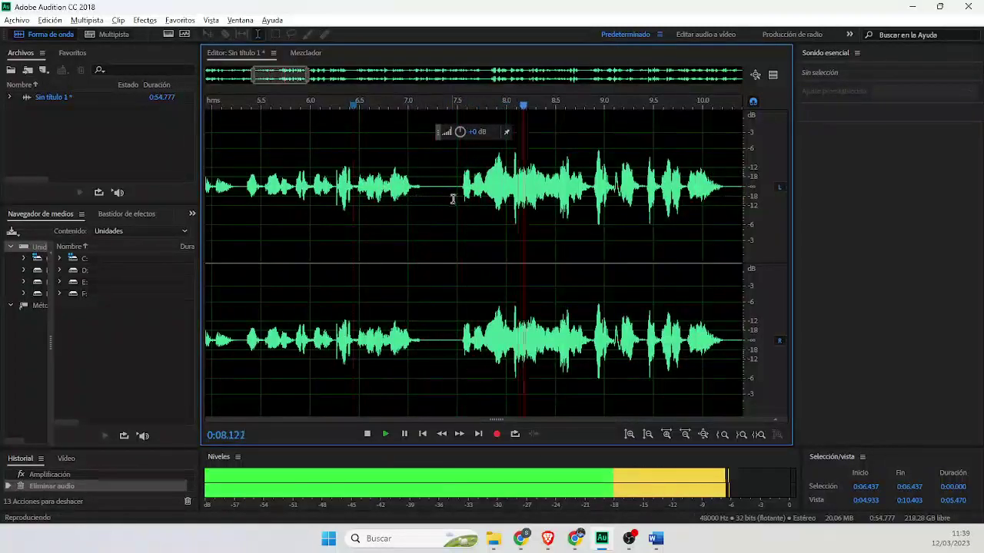
scroll(619, 213, down, 3)
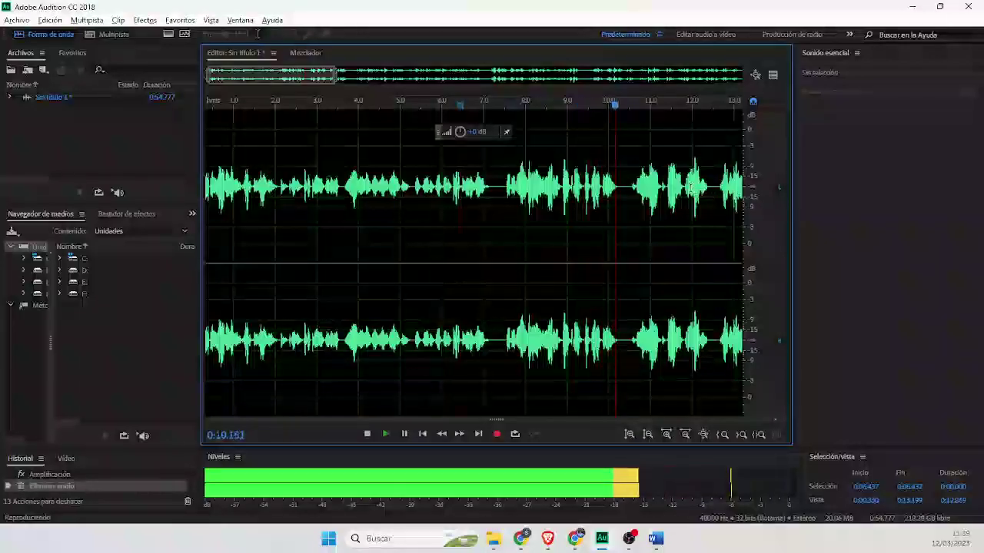
key(space)
scroll(546, 194, up, 4)
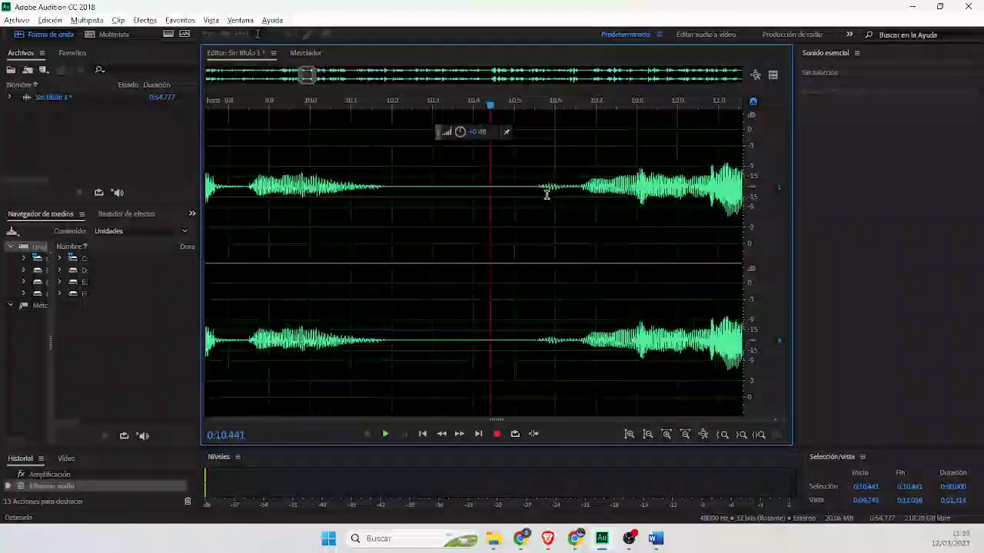
drag(523, 189, 399, 196)
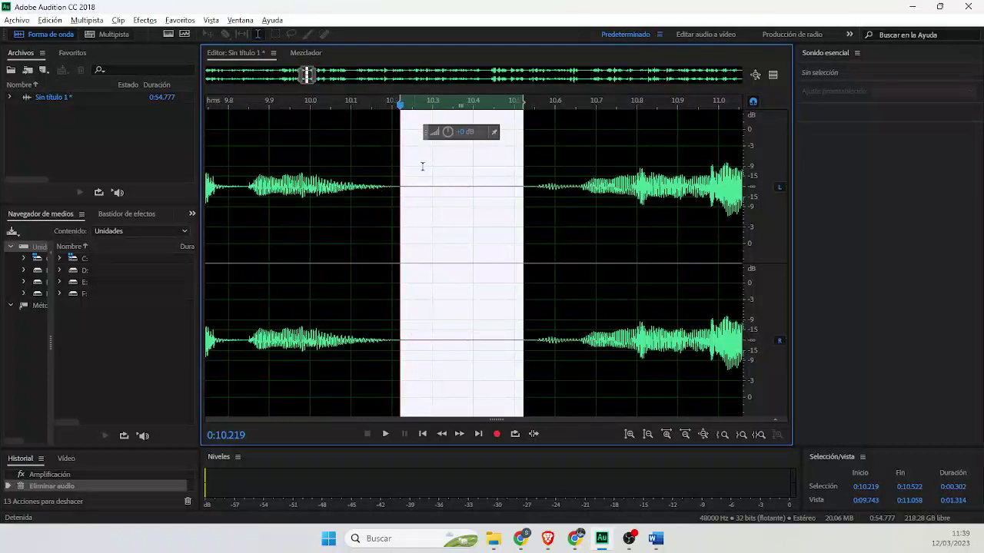
click(456, 209)
drag(400, 184, 530, 211)
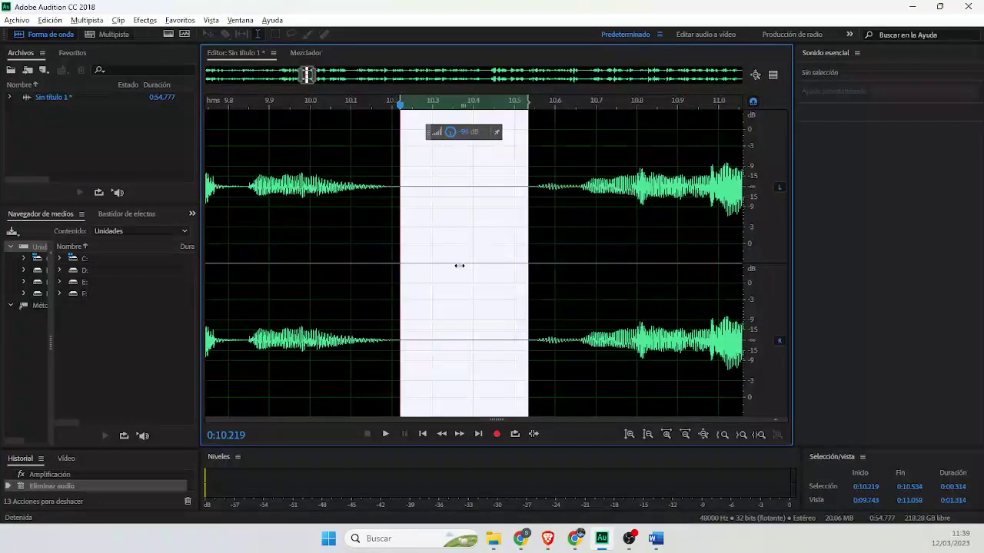
Step: Delete the silence from 10.251 to 10.500 s to shorten the second pause
click(450, 190)
drag(413, 182, 514, 216)
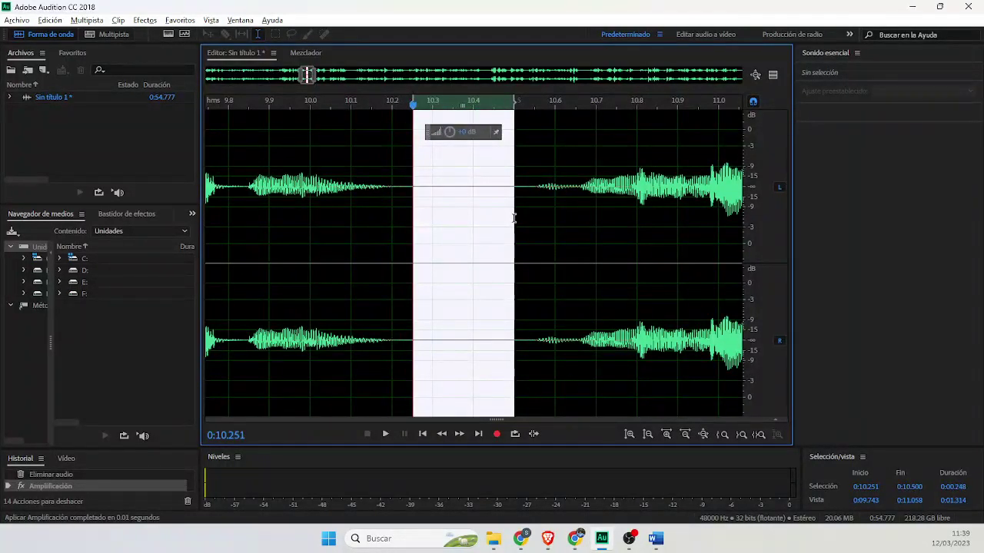
key(Delete)
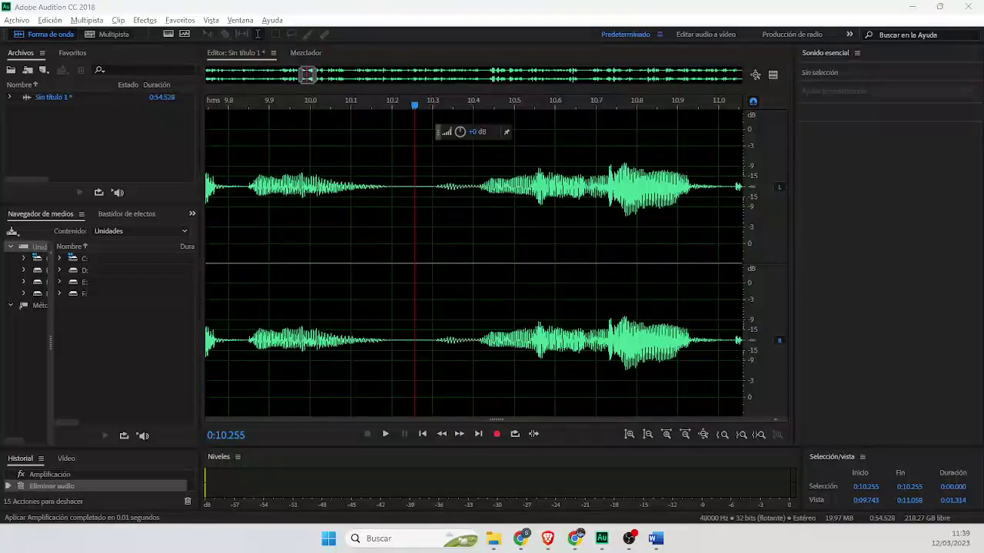
Step: Switch to the browser showing the ServiClic Streaming Facebook page and highlight the page's name
key(alt+Tab)
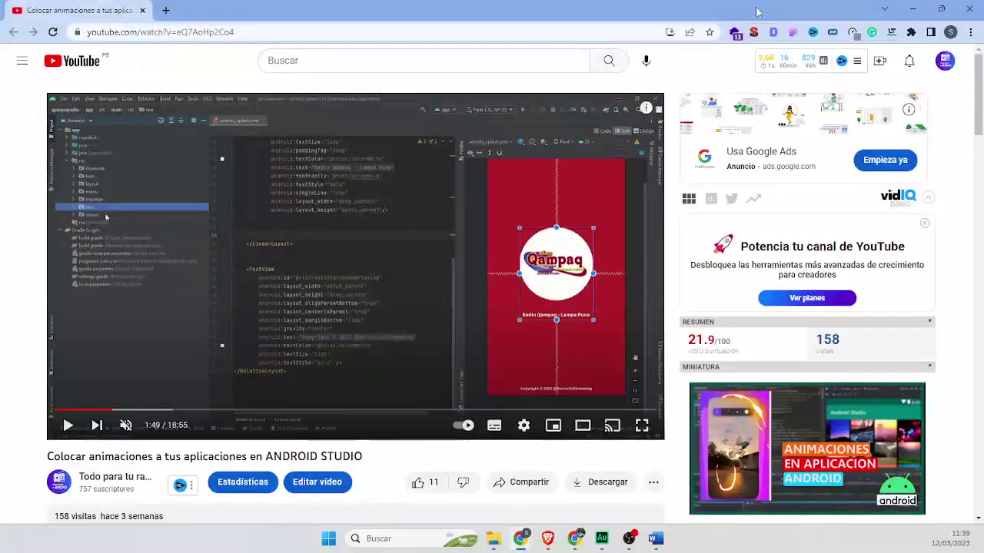
click(919, 9)
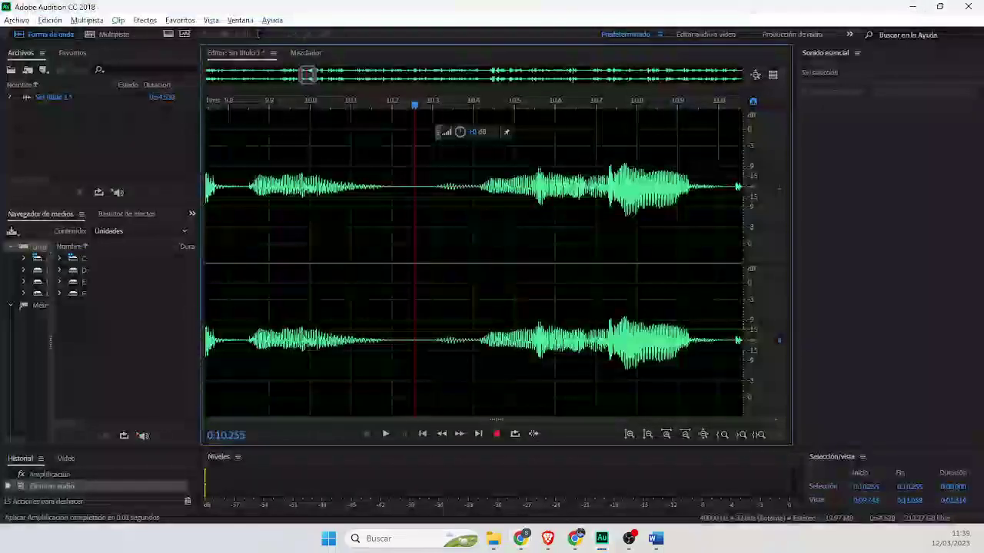
key(alt+Tab)
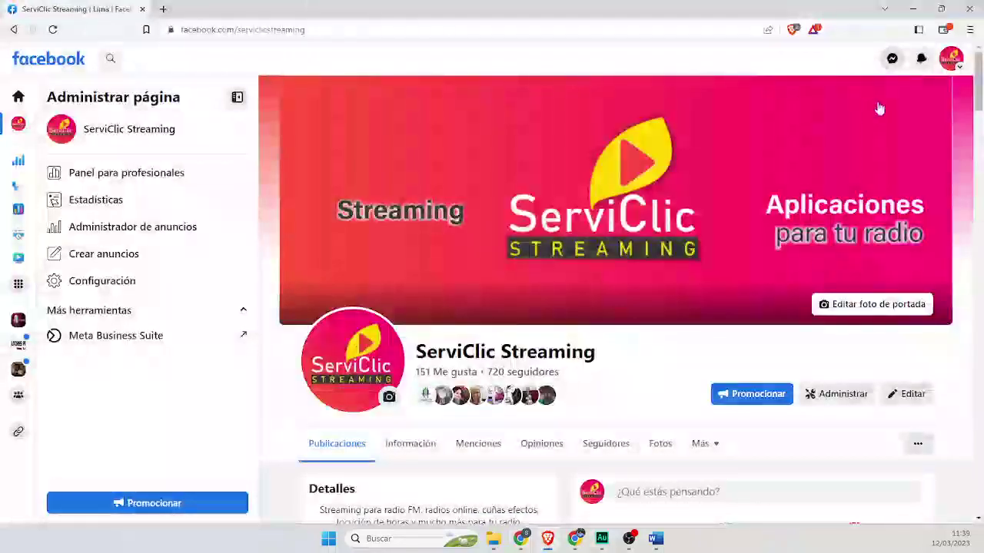
scroll(879, 108, down, 4)
scroll(615, 230, up, 2)
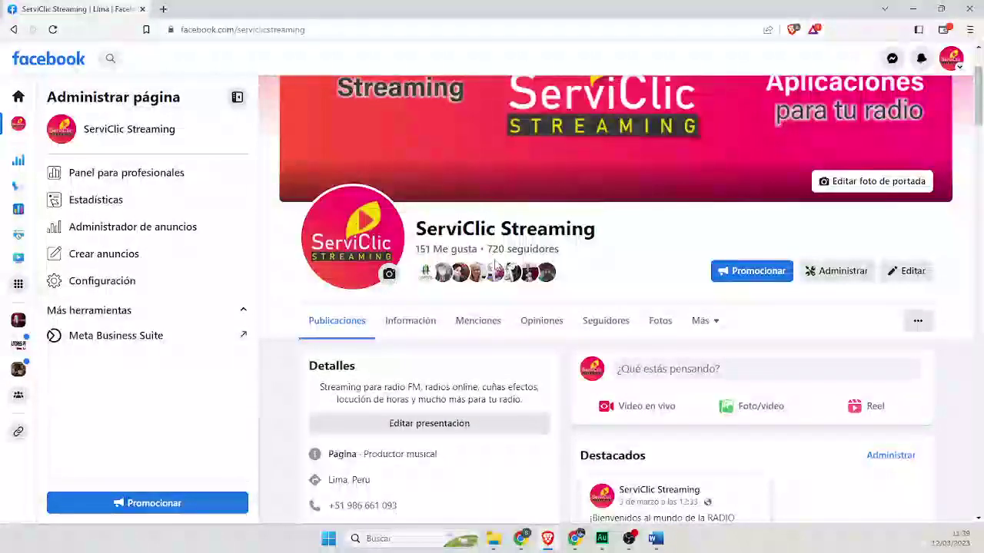
drag(415, 228, 613, 230)
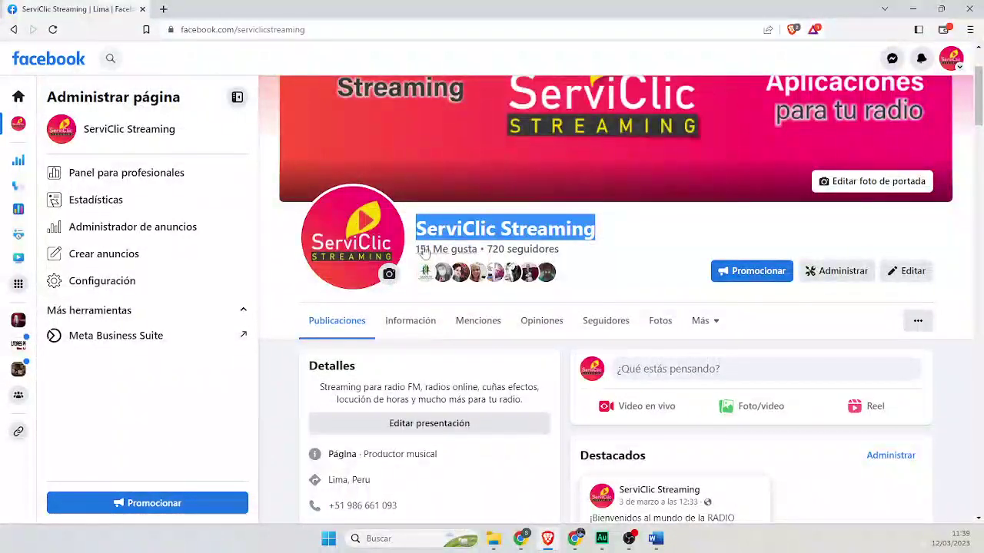
click(359, 169)
Step: Search Facebook for "brixsan" and open the Brixsan page
click(109, 60)
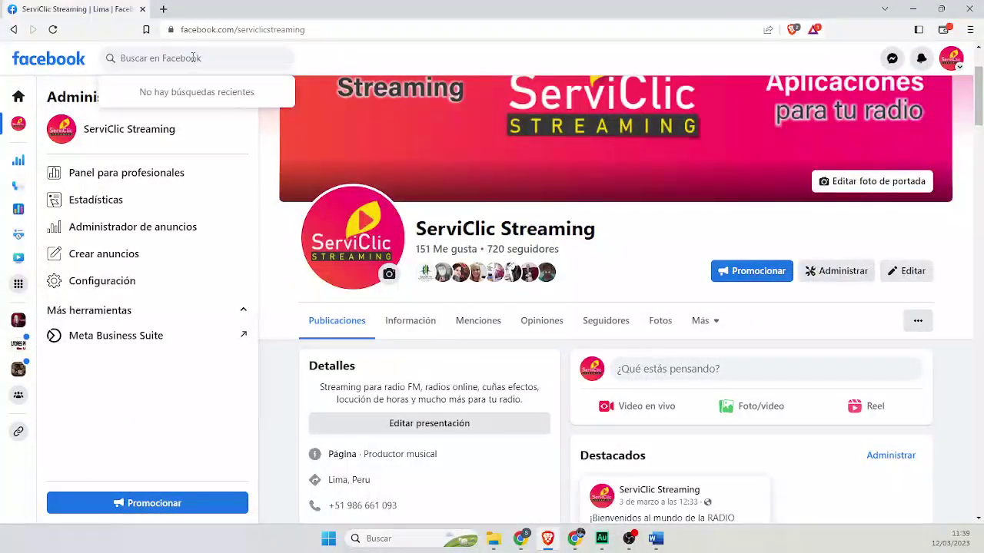
text(brixsan)
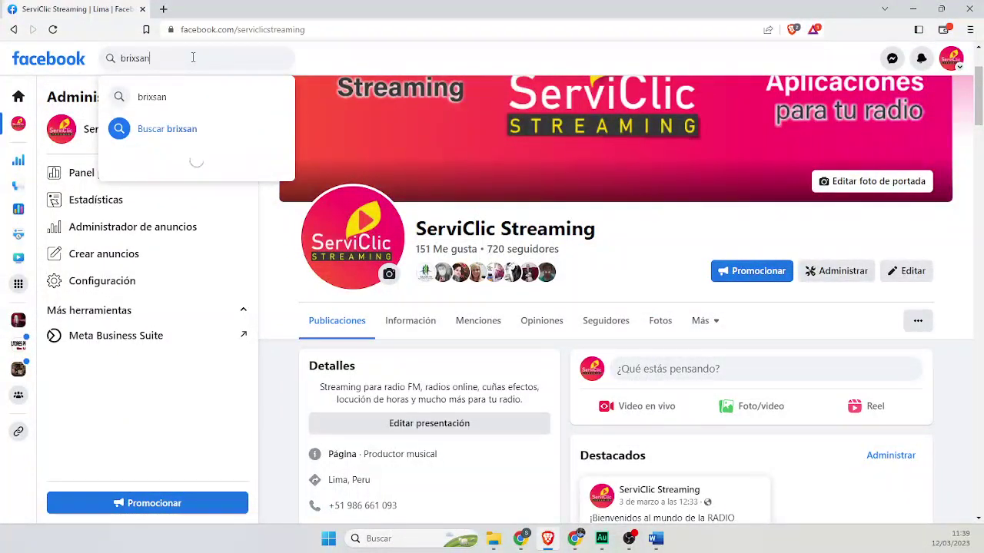
key(Return)
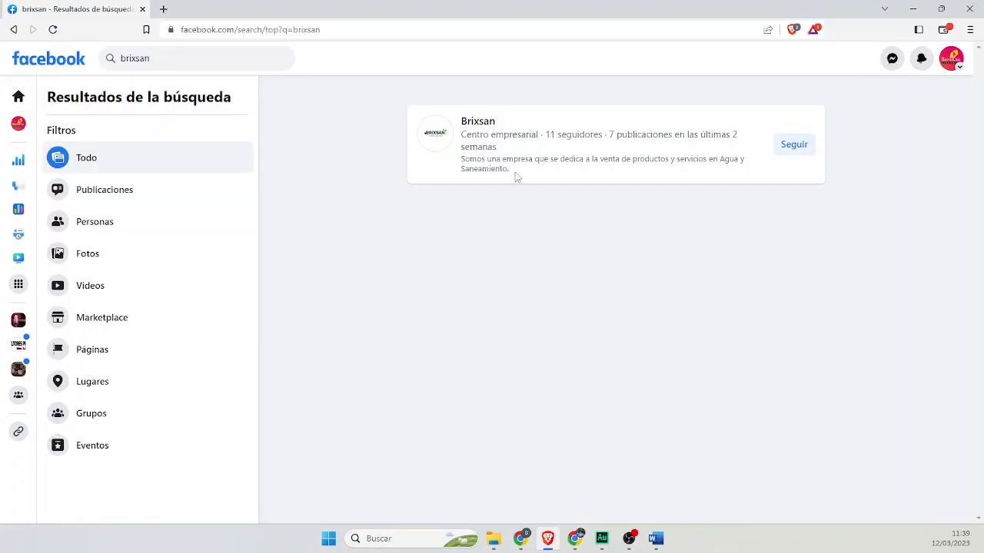
click(478, 123)
Step: Examine the Brixsan page's company details, photos and posts about the BIOLAC-C3 product
scroll(440, 189, down, 2)
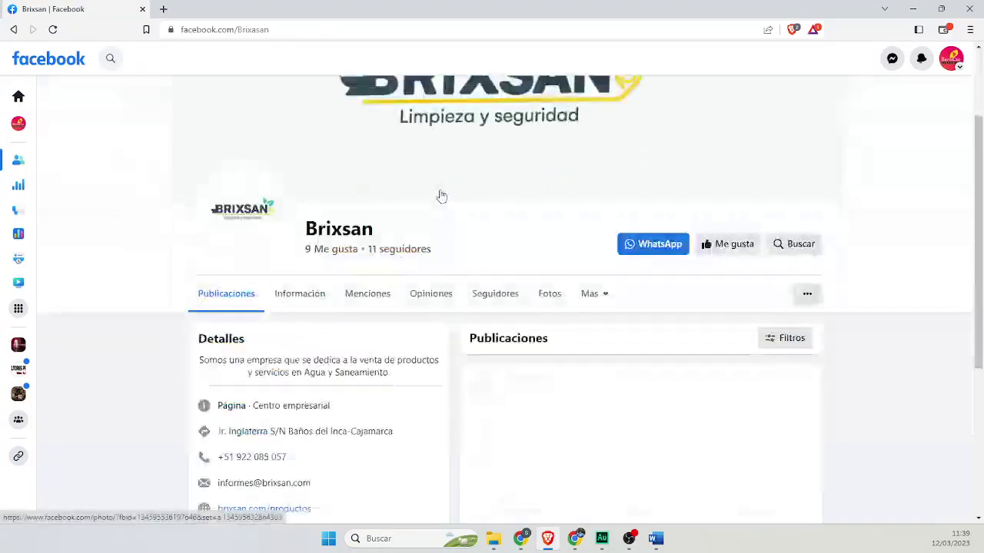
scroll(441, 197, down, 3)
scroll(506, 227, down, 2)
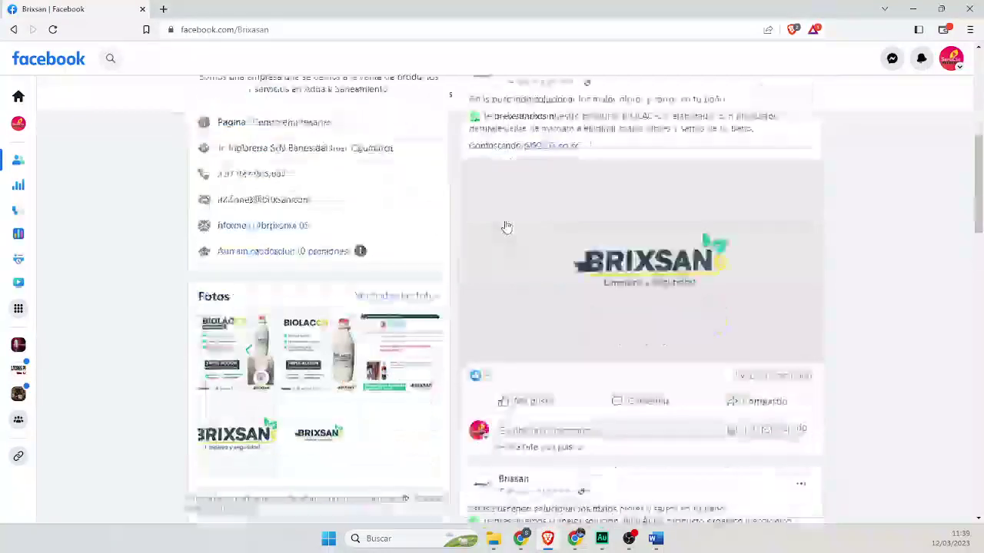
scroll(565, 233, up, 2)
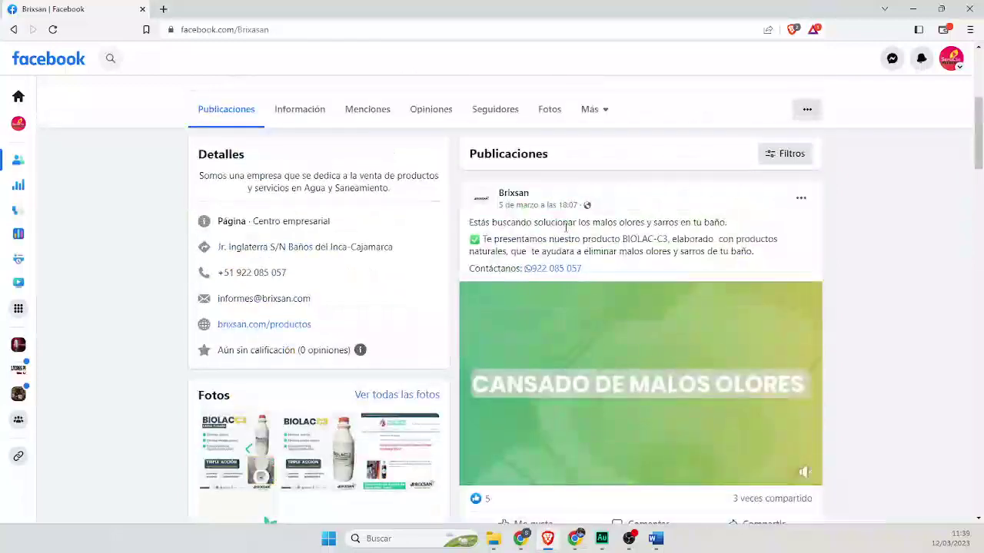
scroll(567, 227, up, 4)
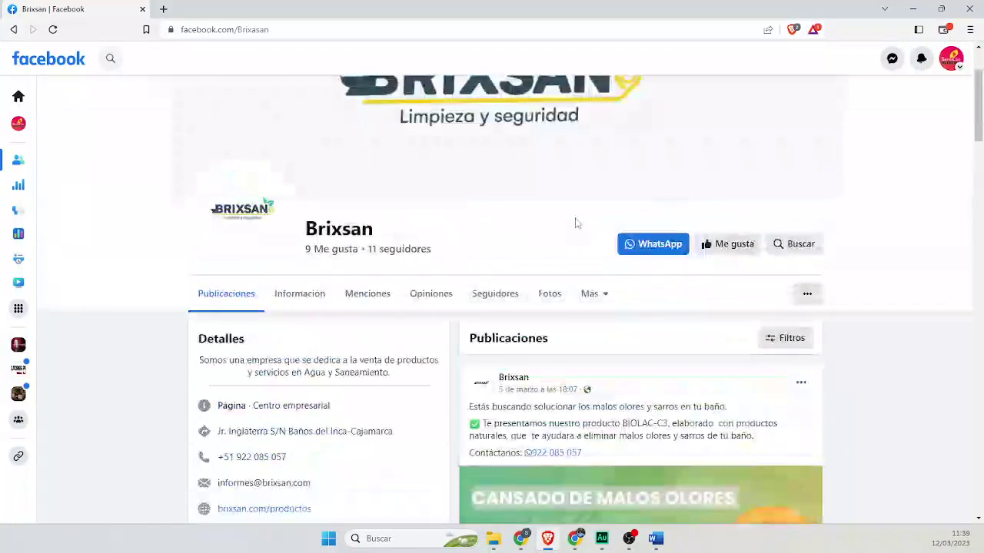
scroll(519, 253, down, 5)
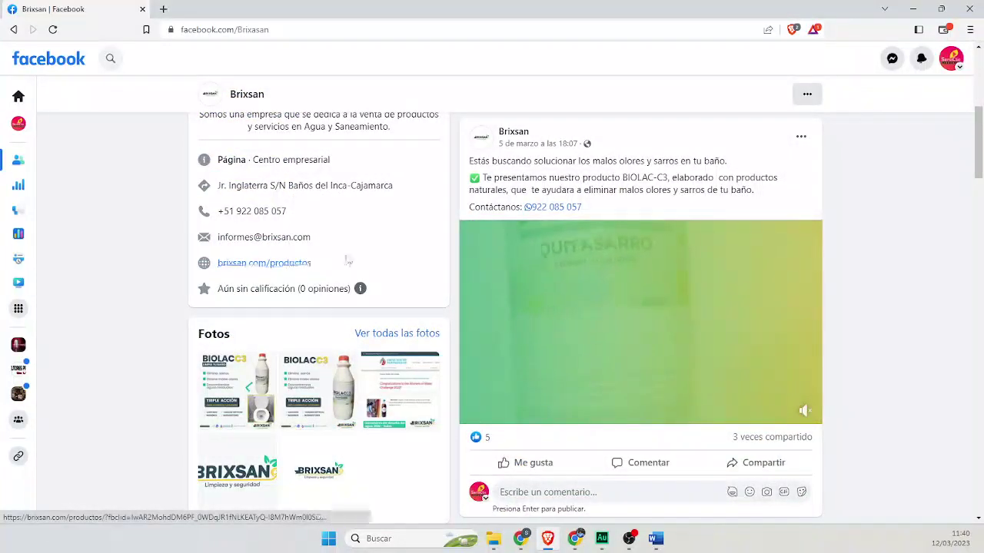
scroll(348, 262, down, 3)
scroll(348, 262, up, 3)
scroll(405, 498, down, 5)
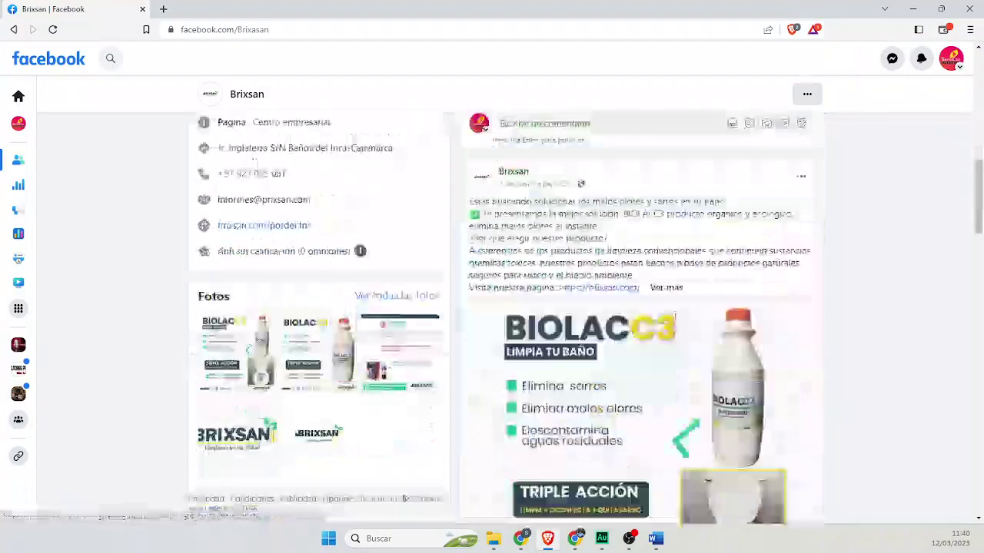
Step: Look over the Brixsan page's cover image, BIOLAC-C3 posts and product video
scroll(703, 318, up, 3)
scroll(691, 307, up, 3)
scroll(613, 311, down, 5)
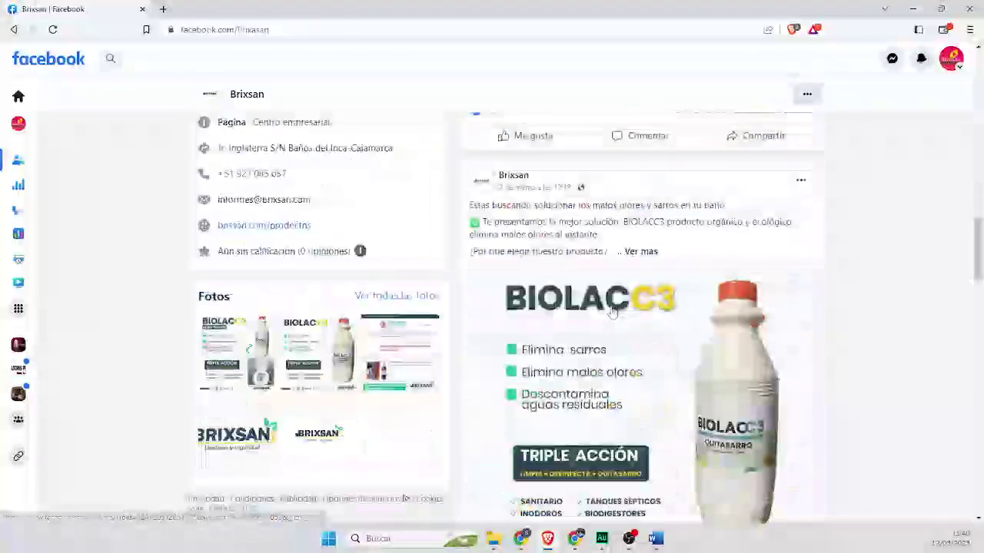
scroll(612, 311, up, 5)
scroll(679, 307, down, 10)
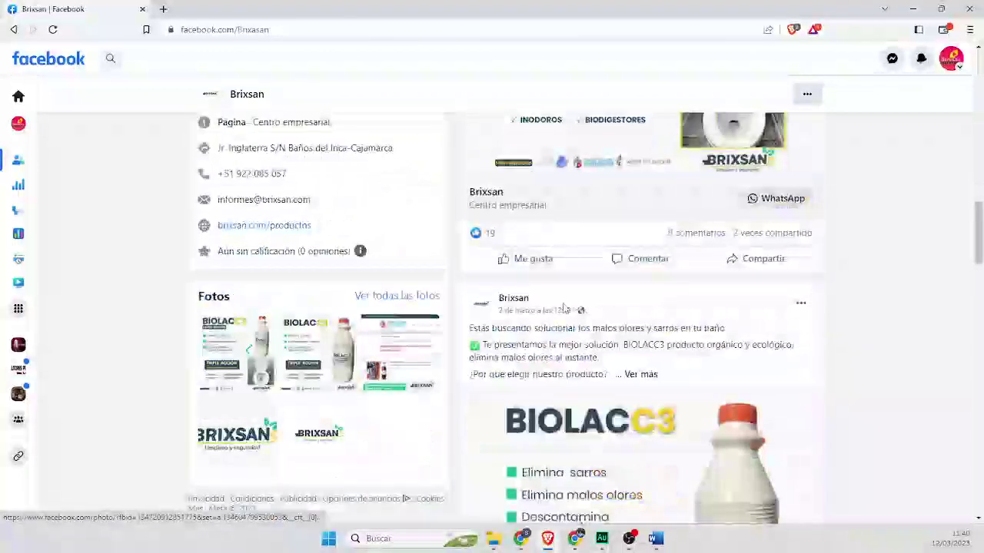
scroll(692, 301, up, 8)
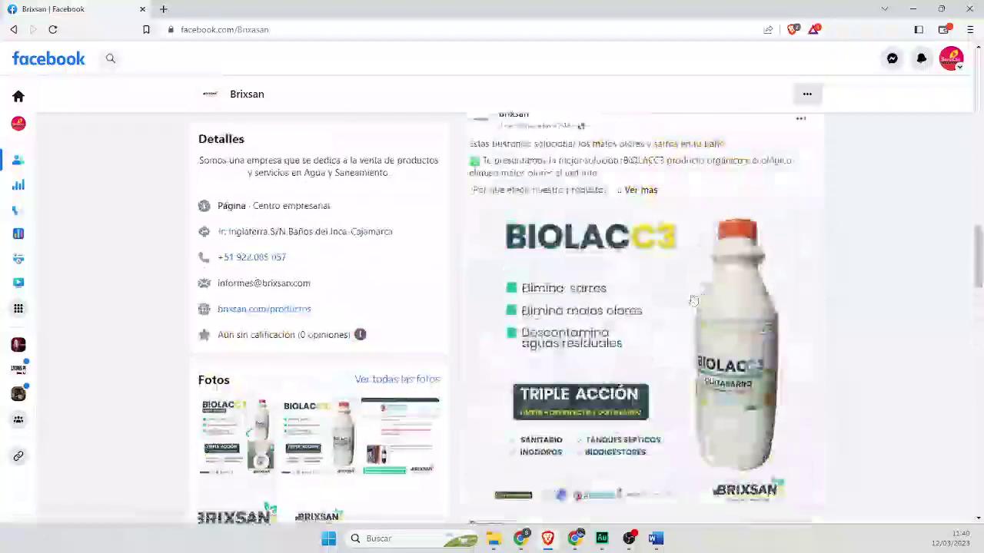
scroll(691, 292, down, 4)
scroll(690, 286, up, 3)
scroll(597, 248, up, 7)
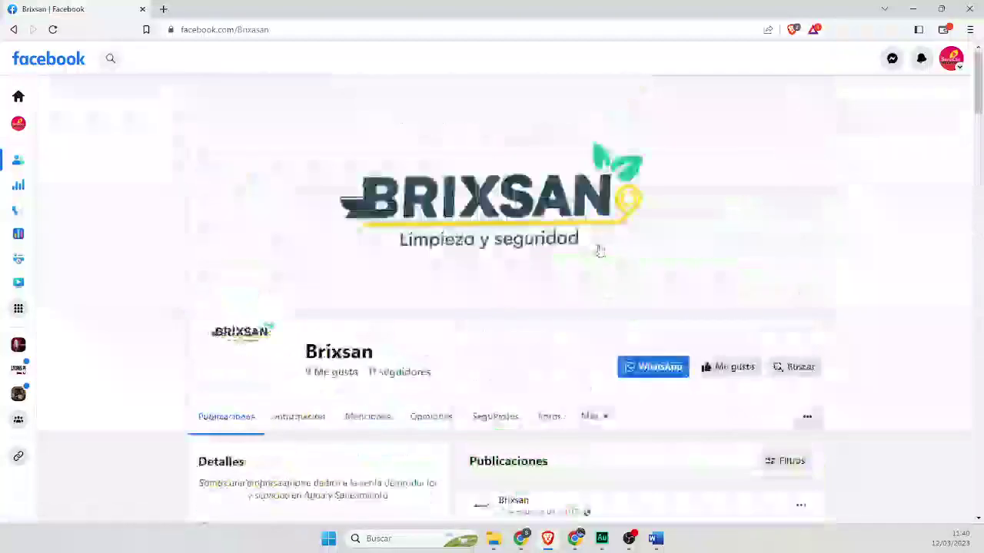
scroll(584, 279, down, 6)
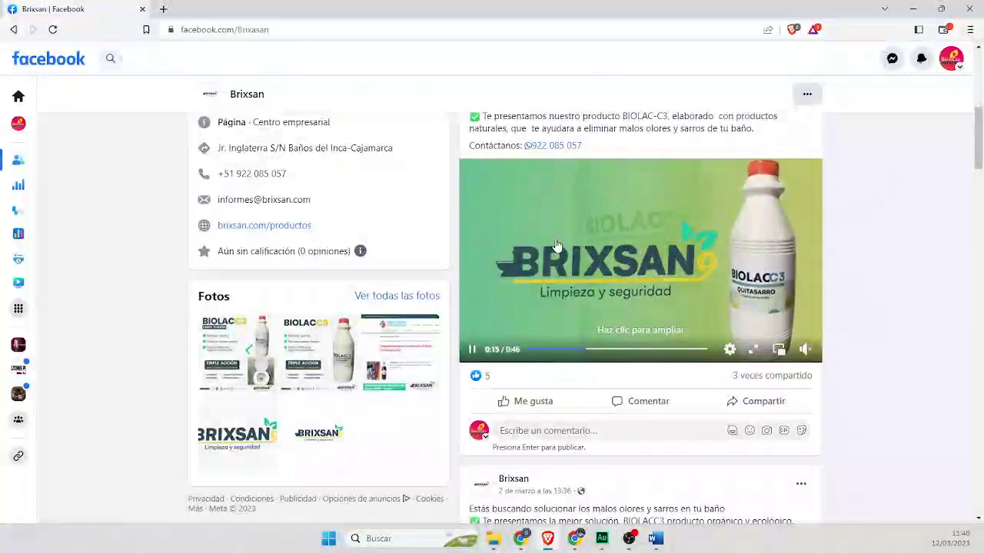
scroll(557, 246, up, 2)
scroll(613, 278, down, 2)
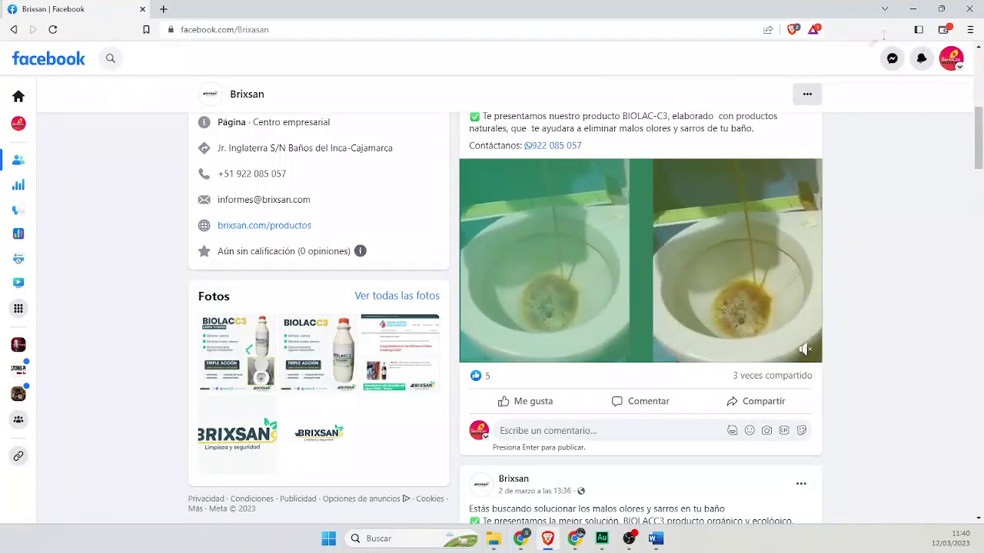
Step: Switch back to Adobe Audition and play the voice-over from the shortened pause near 10.2 s to about 12.4 s
click(913, 9)
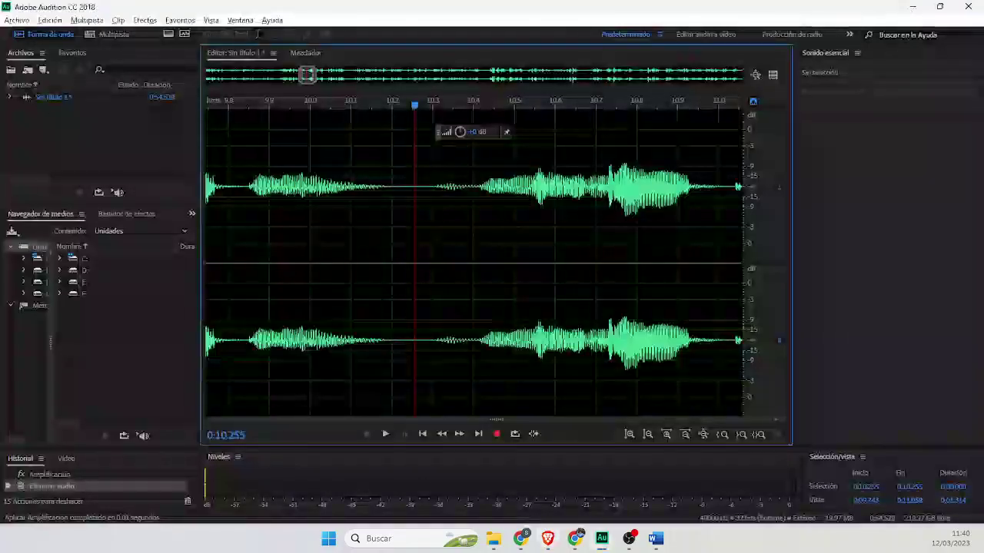
scroll(415, 223, up, 2)
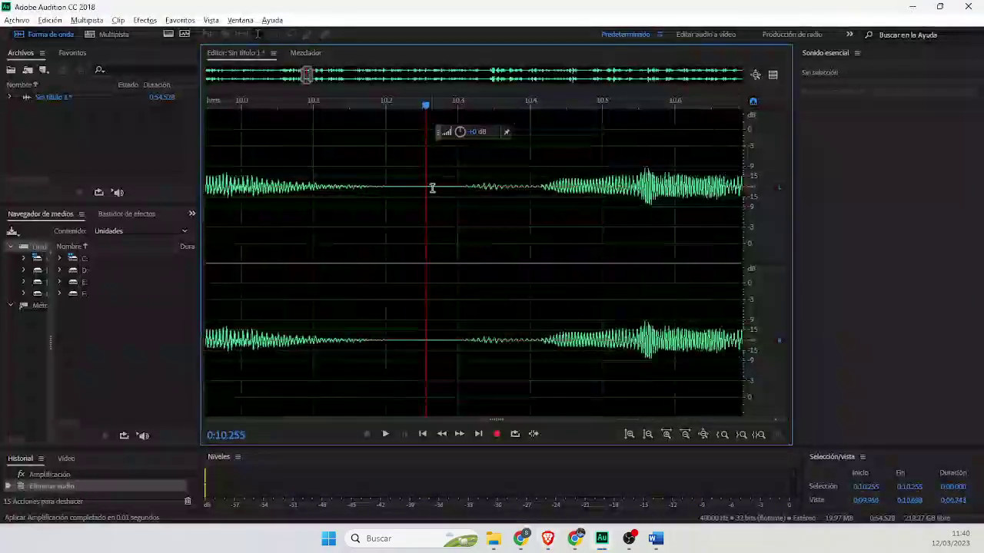
drag(459, 184, 394, 191)
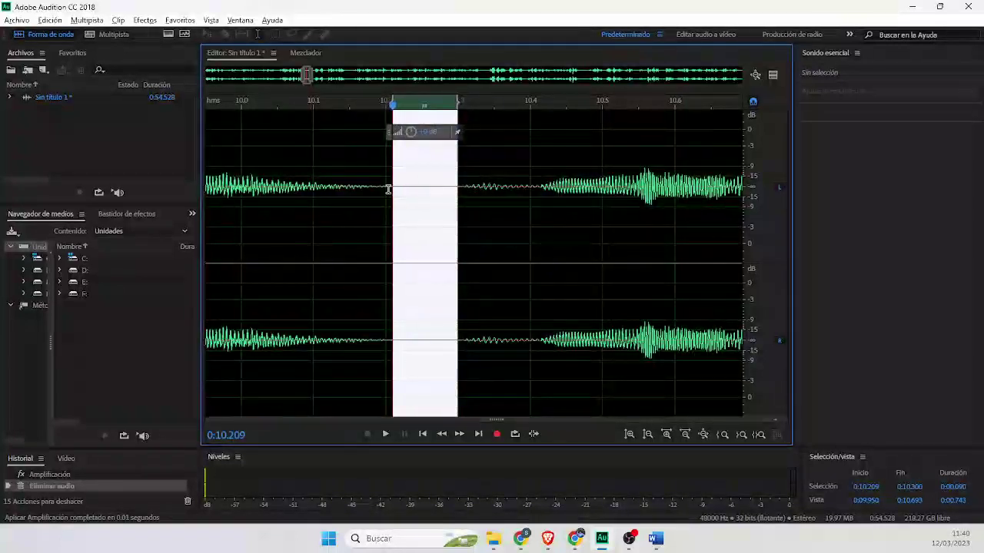
click(388, 190)
key(space)
key(space)
key(space)
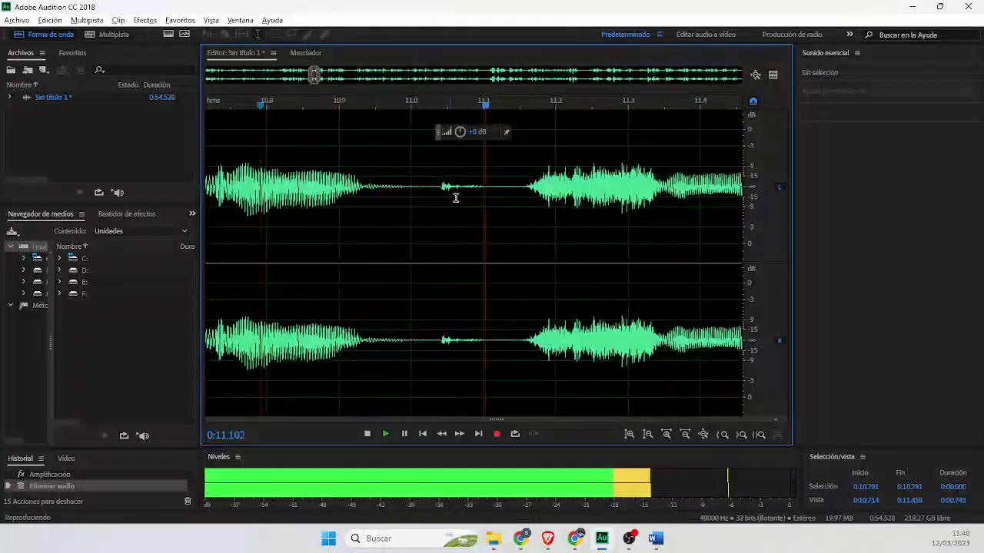
key(space)
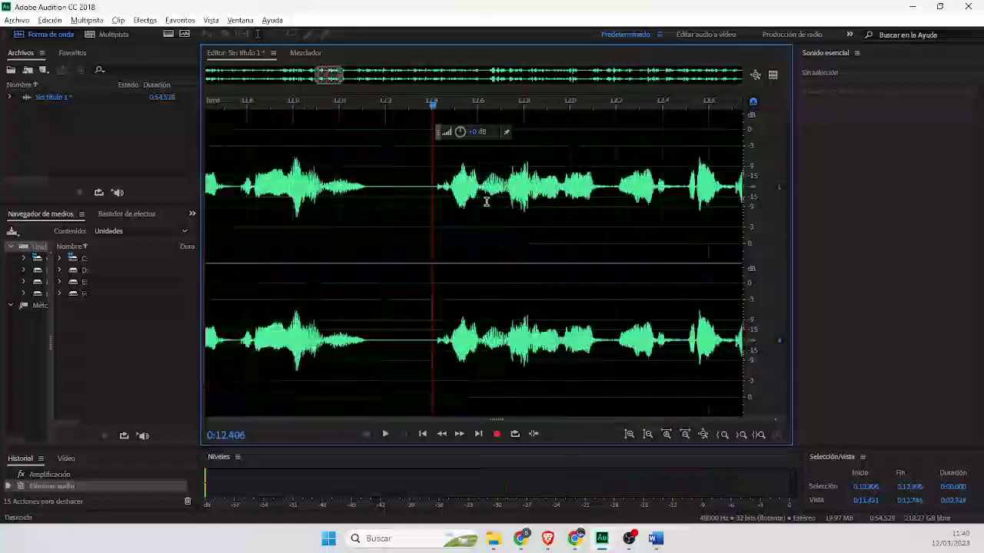
Step: Silence the pause from 12.123 to 12.415 s and shorten it by deleting the stretch from 12.147 to about 12.38 s
scroll(369, 188, up, 2)
drag(270, 186, 476, 201)
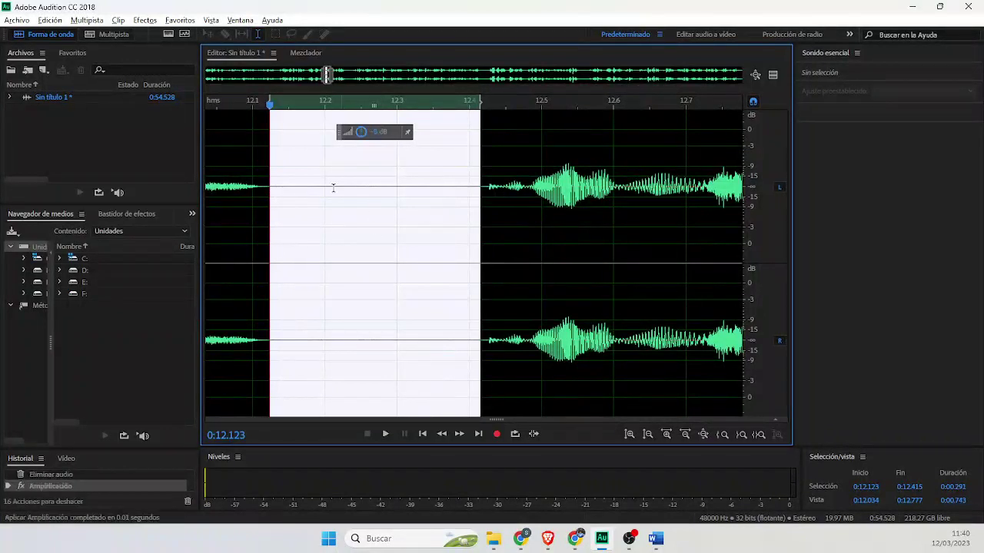
click(279, 186)
key(space)
key(space)
drag(457, 193, 286, 191)
key(Delete)
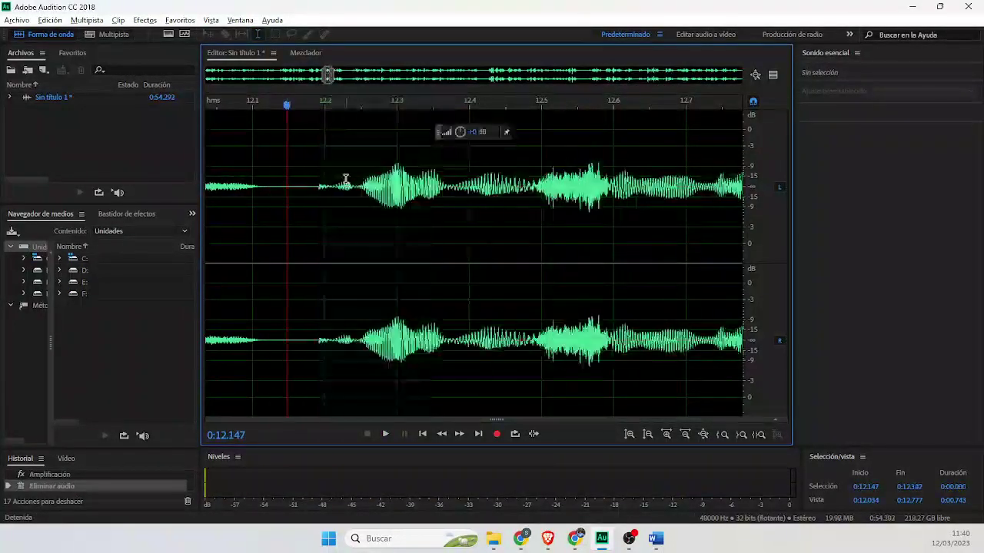
Step: Silence the pause from 14.233 to 14.738 s and shorten it by deleting the stretch from 14.231 to about 14.72 s
scroll(354, 188, down, 4)
scroll(453, 177, up, 4)
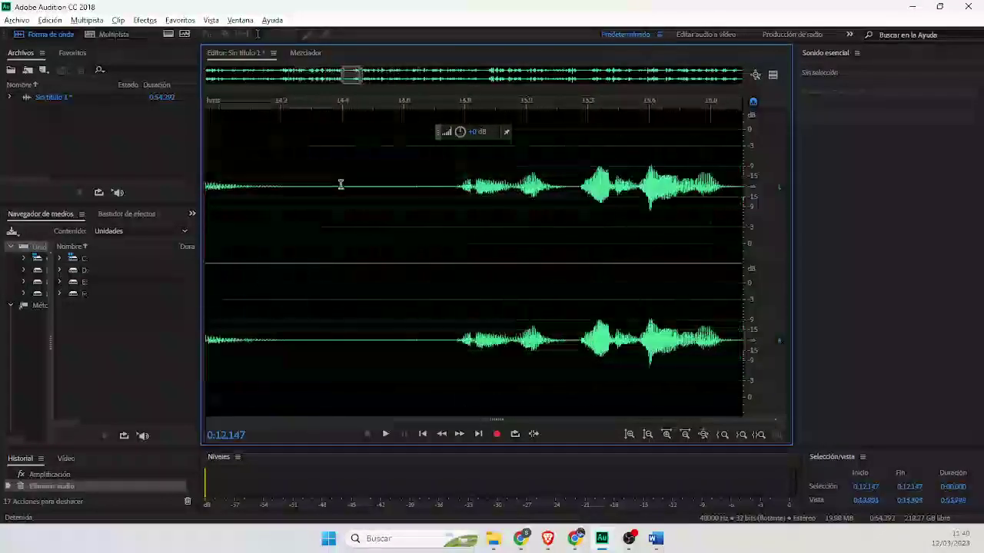
drag(290, 189, 446, 221)
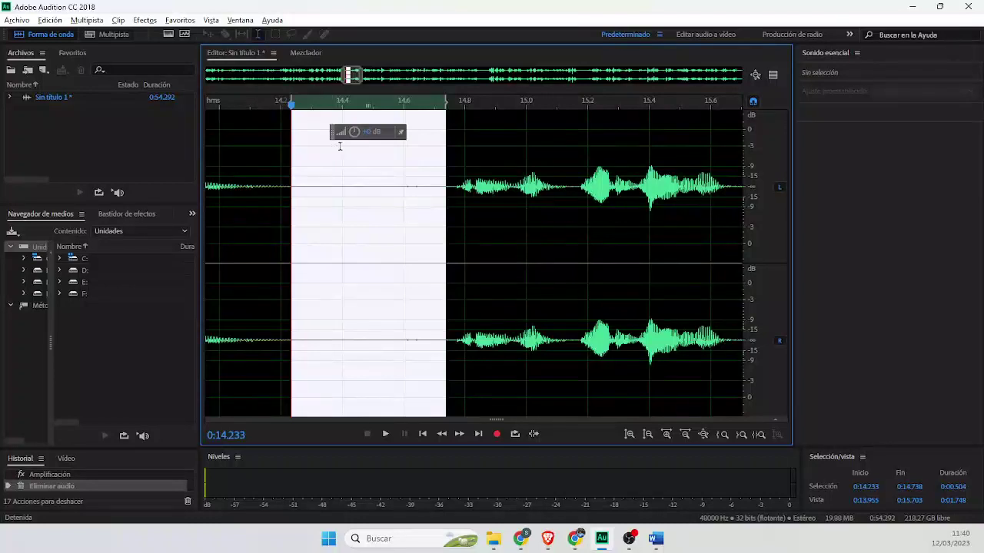
drag(395, 349, 395, 348)
click(328, 240)
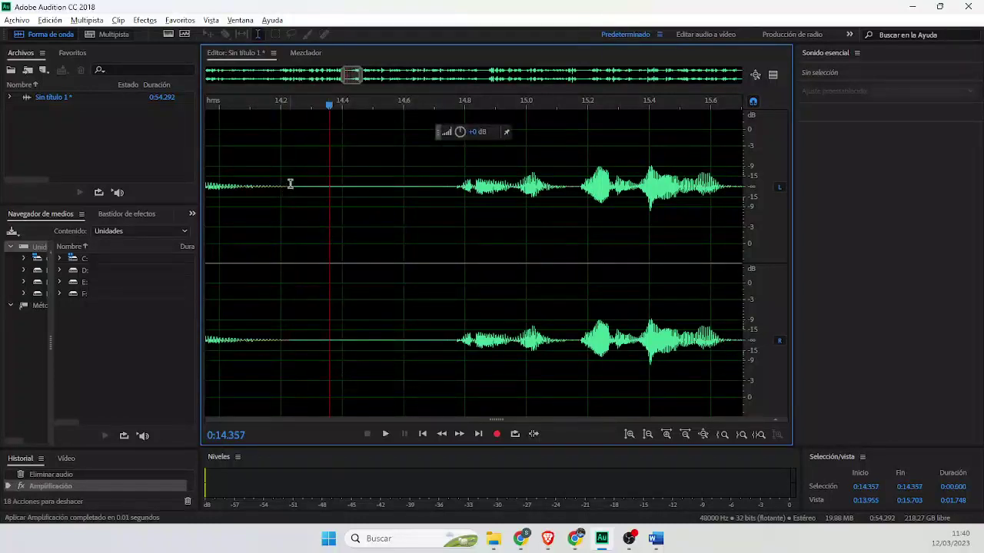
drag(291, 185, 442, 231)
key(Delete)
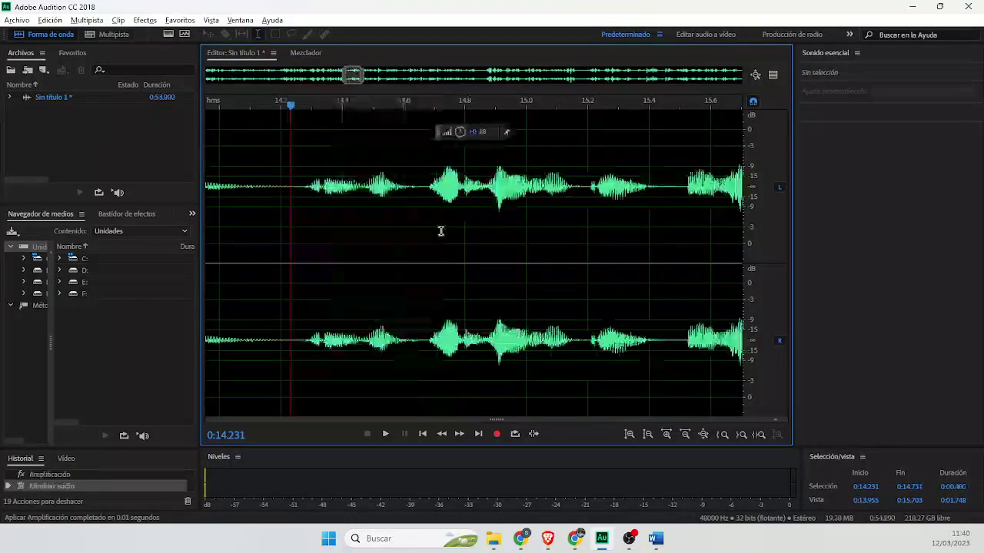
Step: Silence the pause from 19.323 to 19.818 s and shorten it by deleting the stretch from 19.346 to 19.770 s
scroll(385, 223, down, 5)
scroll(500, 191, up, 10)
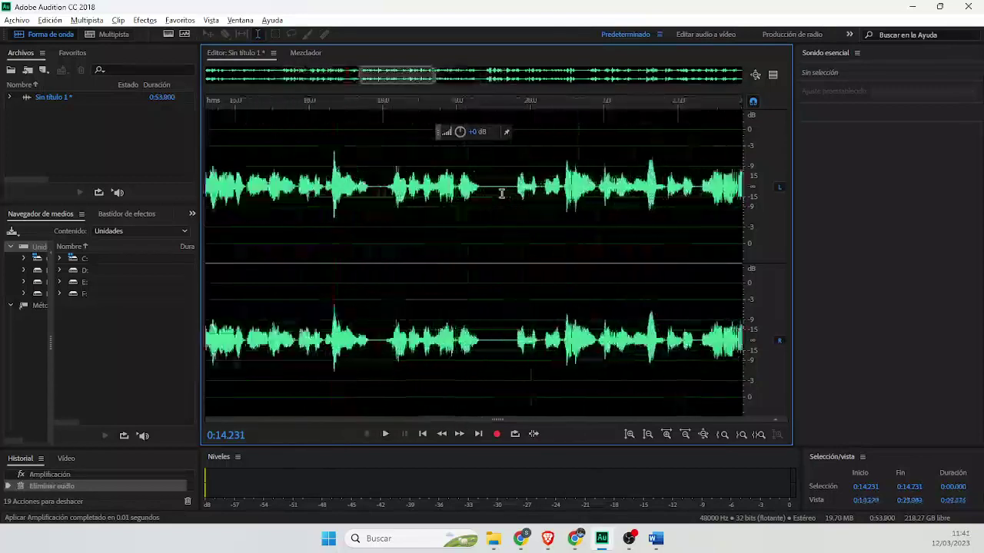
drag(555, 185, 286, 192)
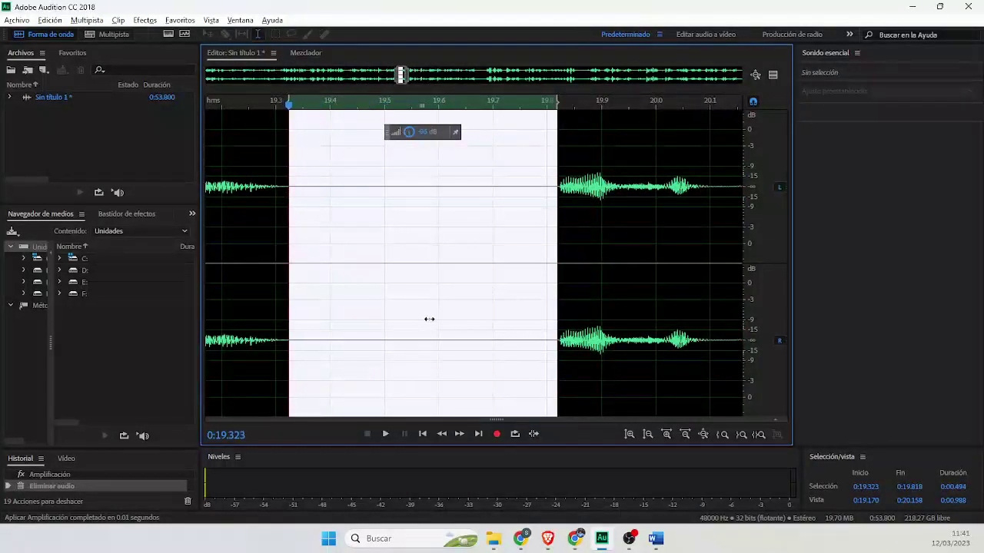
click(390, 180)
drag(301, 188, 530, 249)
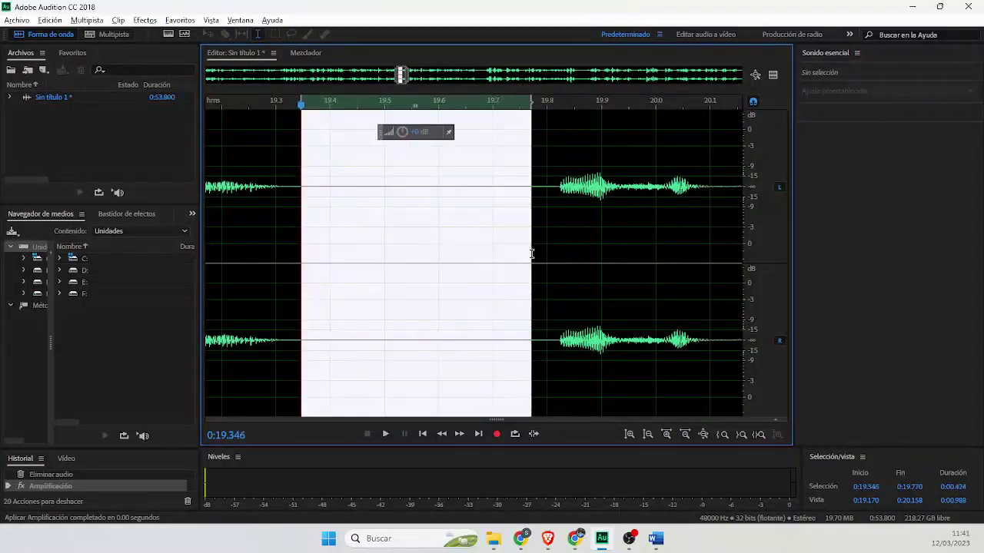
key(Delete)
Step: Play on from 19.346 s and shorten the pause after 23.2 s by deleting the stretch from 23.271 to 23.439 s
key(space)
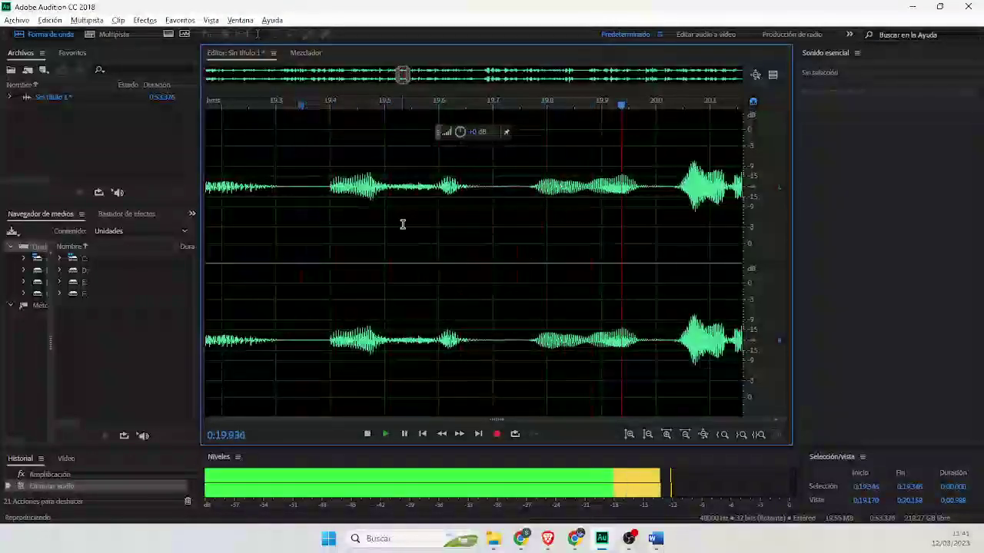
scroll(422, 210, down, 5)
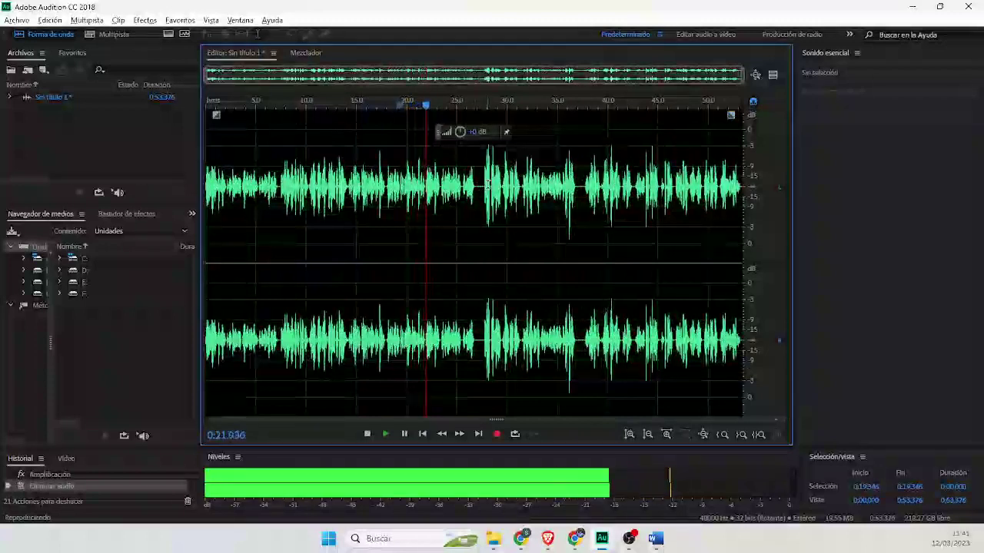
scroll(487, 185, up, 5)
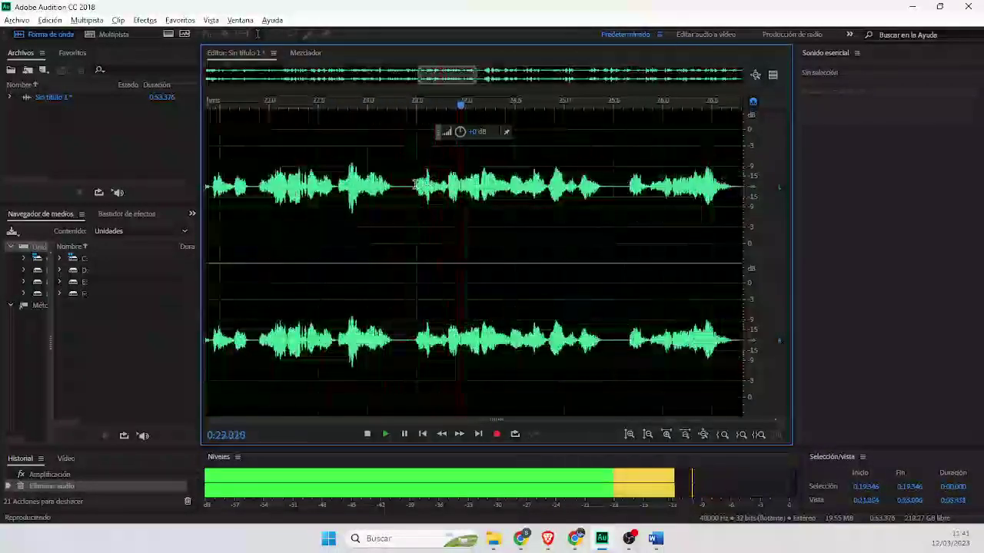
key(space)
scroll(393, 186, up, 5)
drag(364, 189, 680, 192)
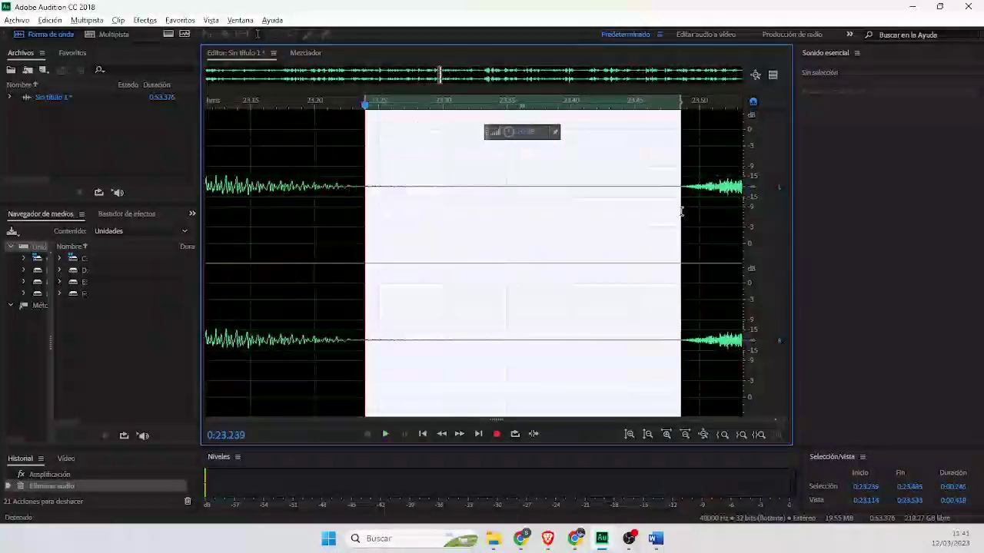
key(space)
click(407, 189)
drag(406, 188, 622, 209)
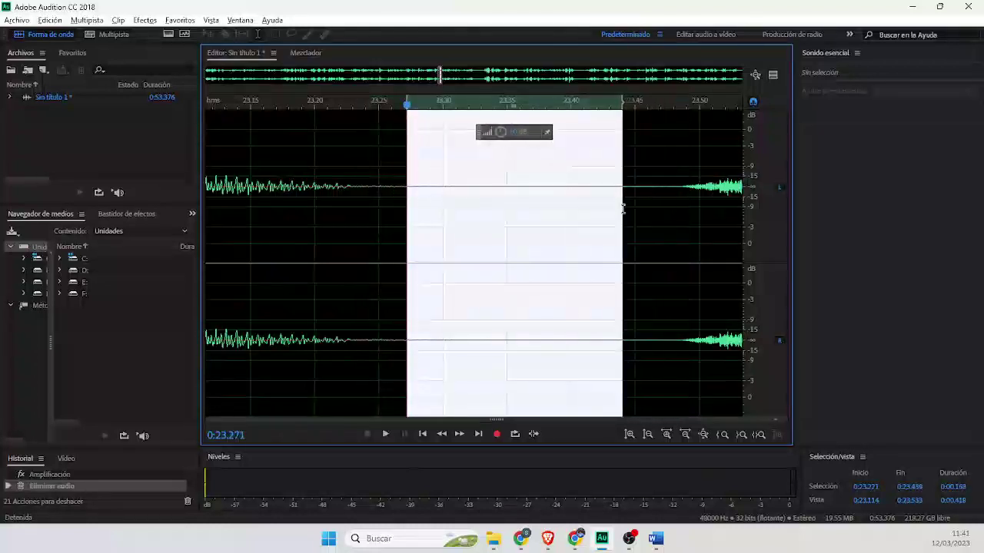
key(Delete)
Step: Play on from 23.271 s and shorten the pause after 25.2 s by deleting the stretch from 25.229 to about 25.47 s
key(space)
scroll(530, 180, down, 5)
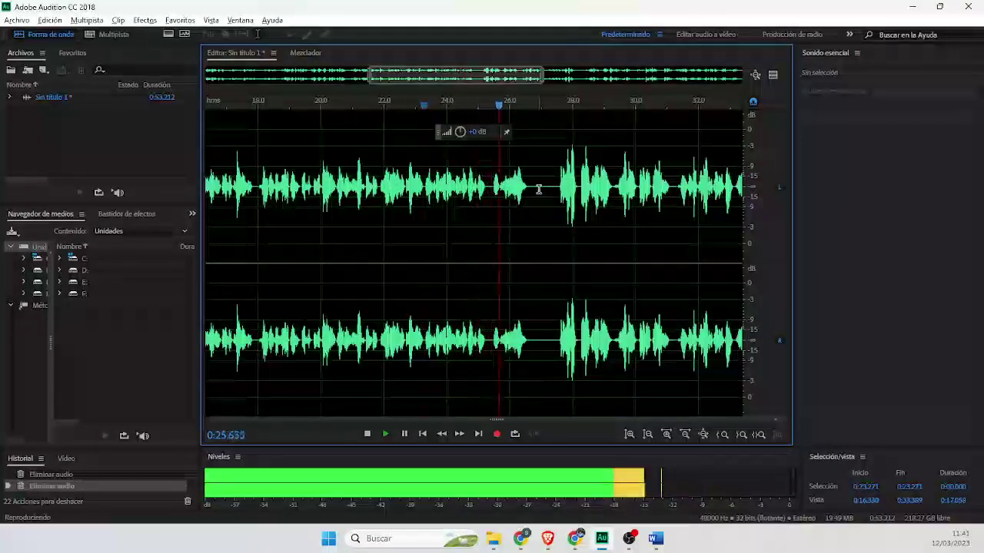
key(space)
scroll(530, 189, up, 8)
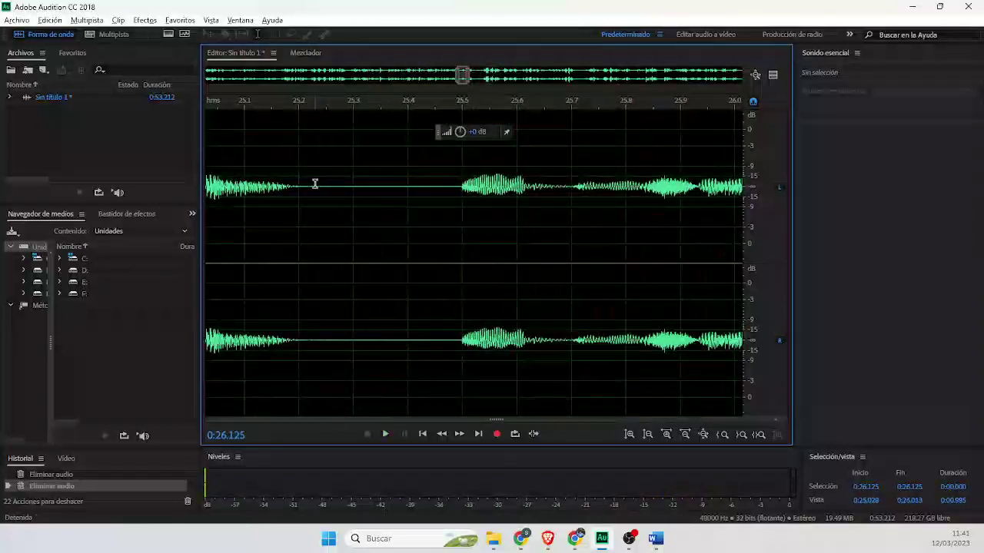
drag(314, 184, 454, 184)
key(Delete)
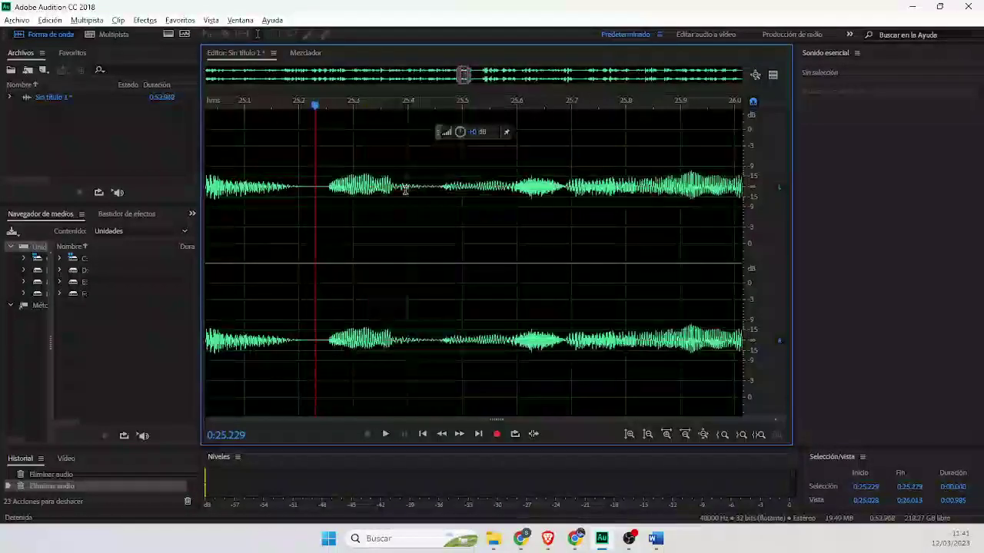
Step: Silence the long pause from 26.336 to 27.321 s and shorten it by deleting the stretch from 26.414 to 27.247 s
key(space)
scroll(405, 189, down, 4)
key(space)
scroll(408, 180, up, 2)
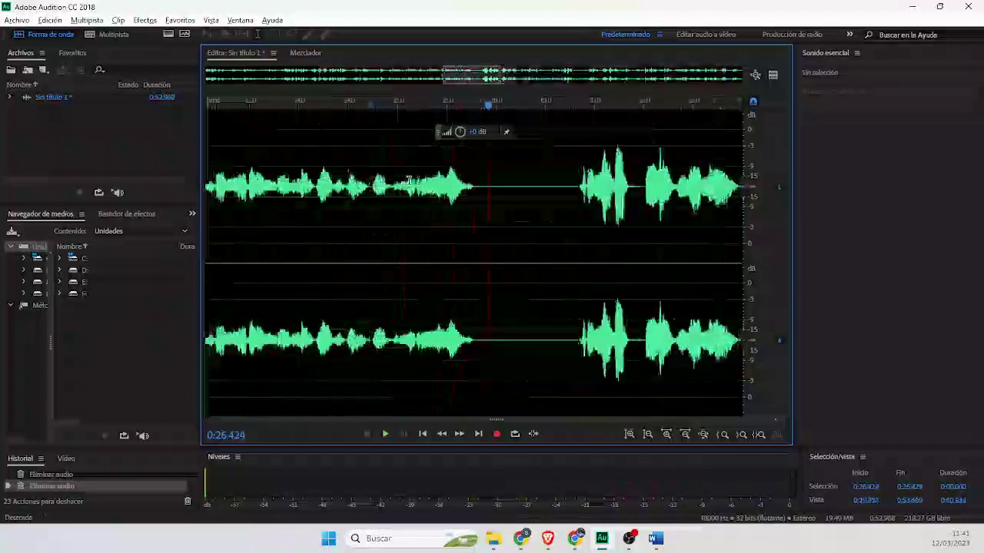
scroll(650, 191, up, 3)
scroll(538, 204, down, 2)
scroll(628, 187, up, 2)
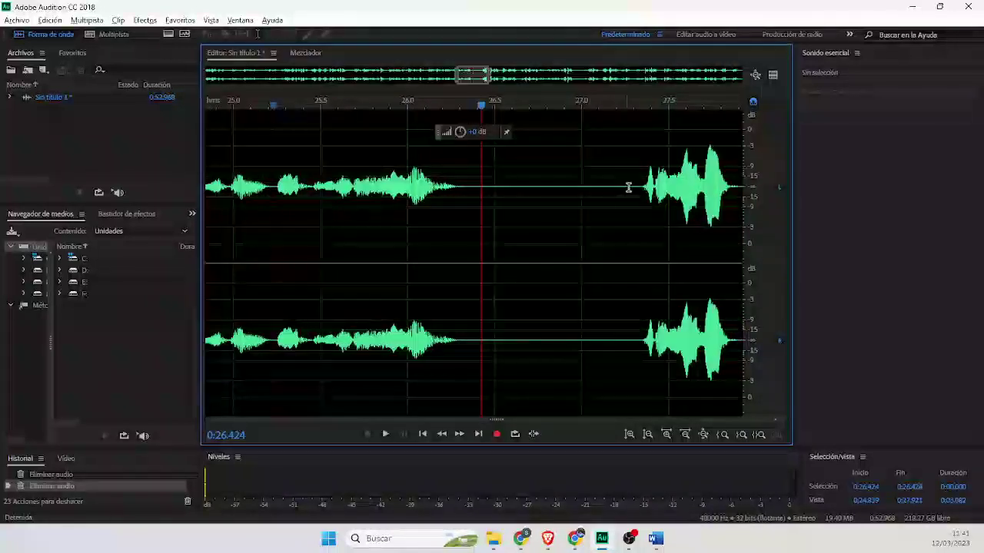
drag(637, 186, 463, 190)
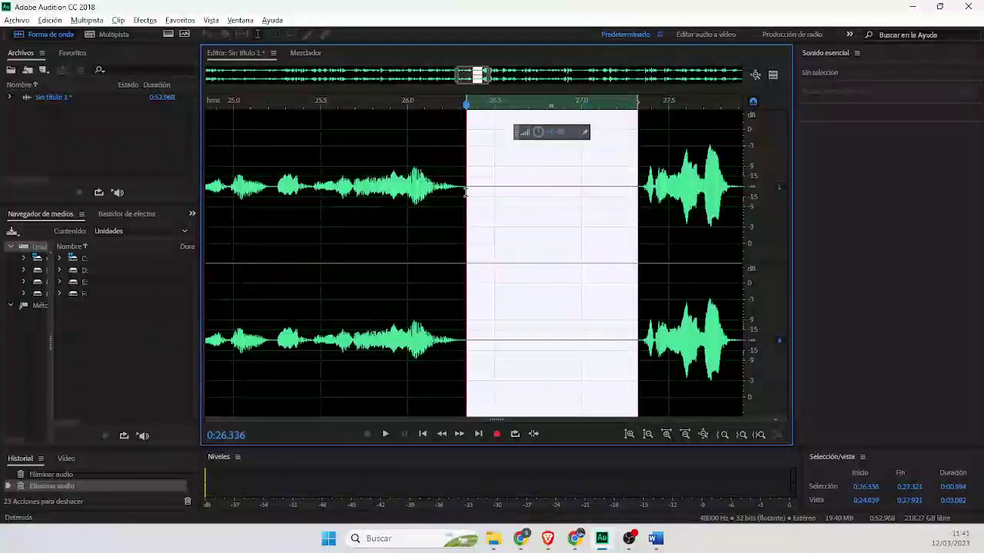
drag(550, 364, 550, 364)
click(500, 188)
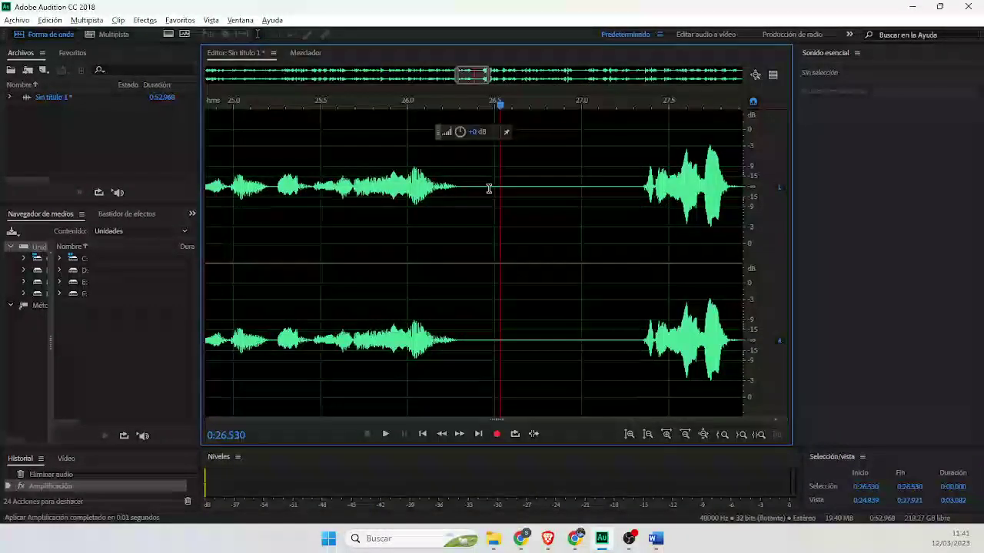
drag(479, 179, 609, 223)
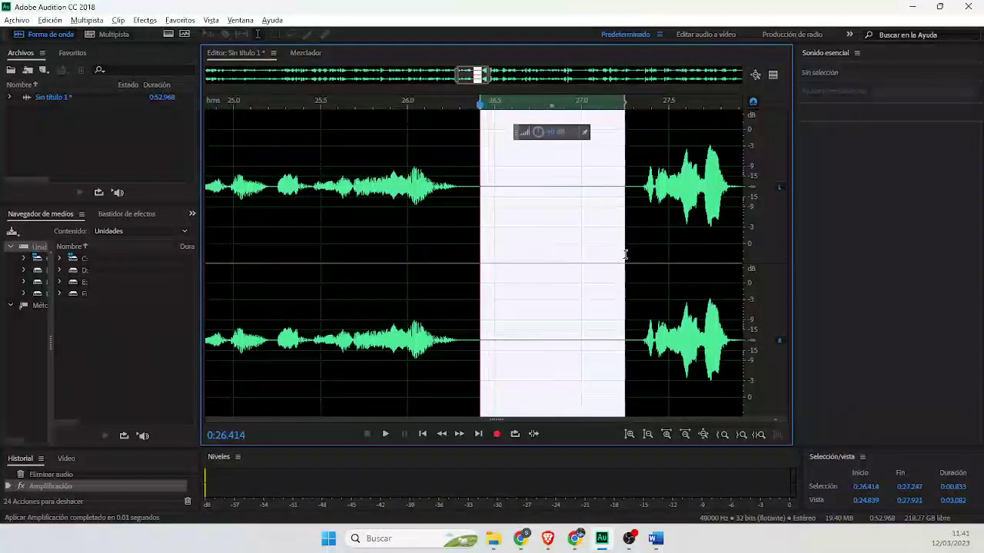
key(Delete)
Step: Play on from 26.414 s and shorten the pause after 27.0 s by deleting the stretch from 27.071 to 27.181 s
scroll(490, 198, down, 3)
key(space)
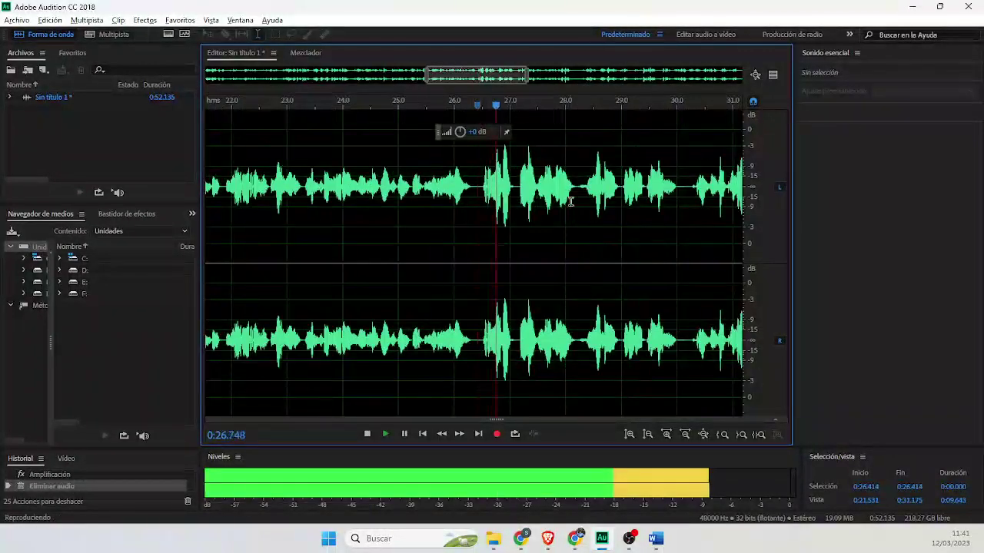
key(space)
scroll(592, 192, up, 4)
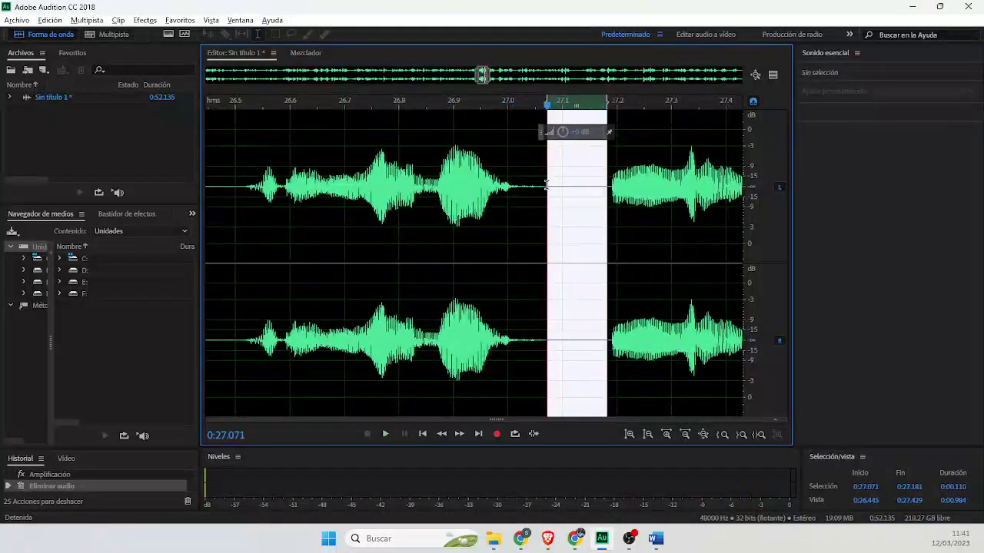
key(Delete)
Step: Play on from 27.071 s and shorten the pause before 30.2 s by deleting the stretch from 29.916 to 30.136 s
key(space)
scroll(638, 201, down, 6)
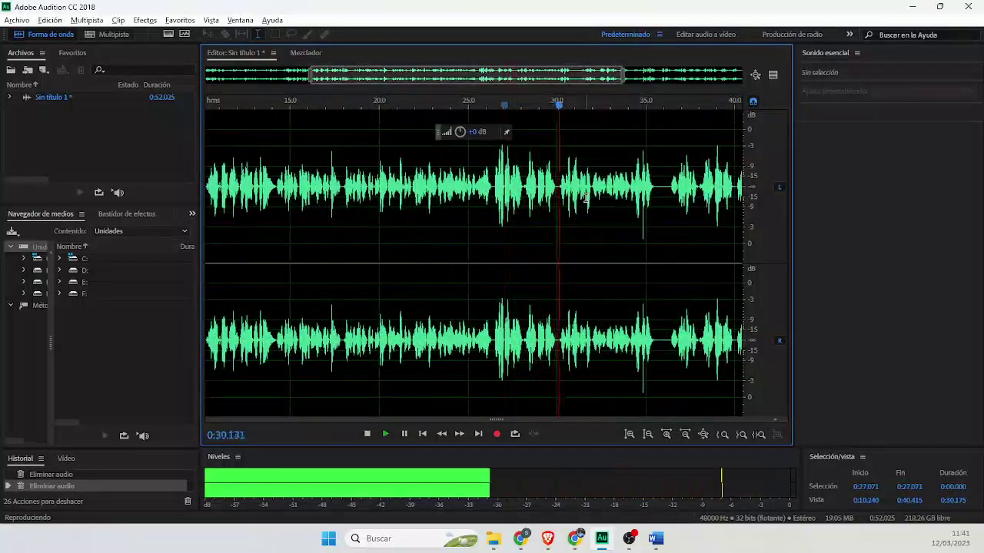
key(space)
scroll(584, 199, up, 10)
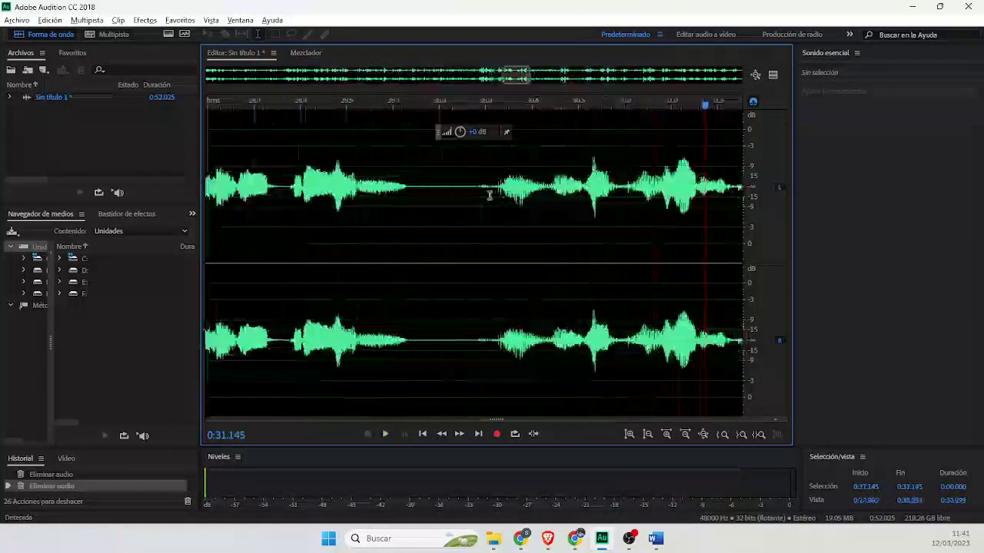
mouse_move(396, 182)
mouse_down()
mouse_move(466, 184)
mouse_move(399, 193)
mouse_up()
key(space)
click(462, 185)
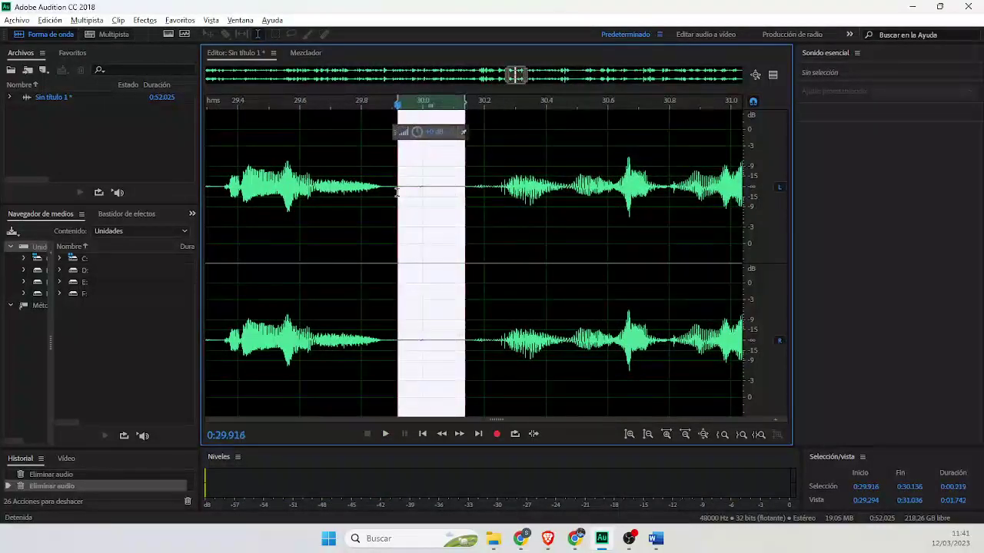
key(Delete)
Step: Silence the long pause from 35.285 to 36.172 s and shorten it by deleting the stretch from 35.292 to about 36.105 s
key(space)
scroll(406, 186, down, 10)
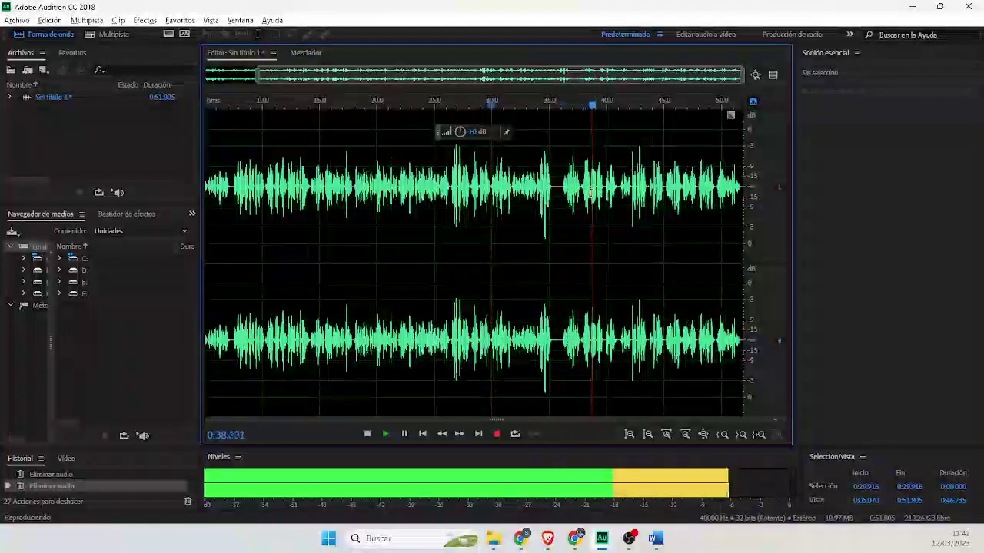
key(space)
scroll(561, 179, up, 5)
drag(586, 185, 512, 190)
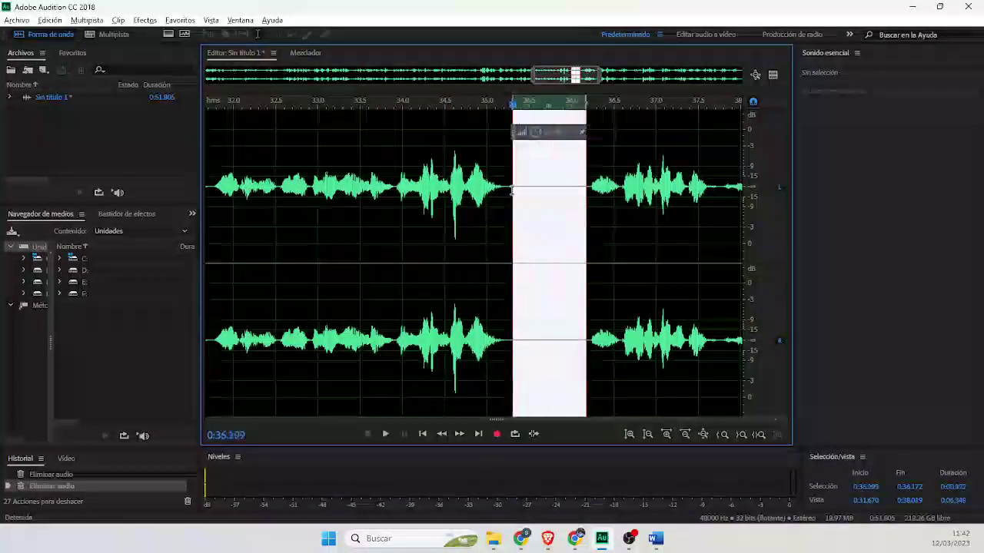
key(space)
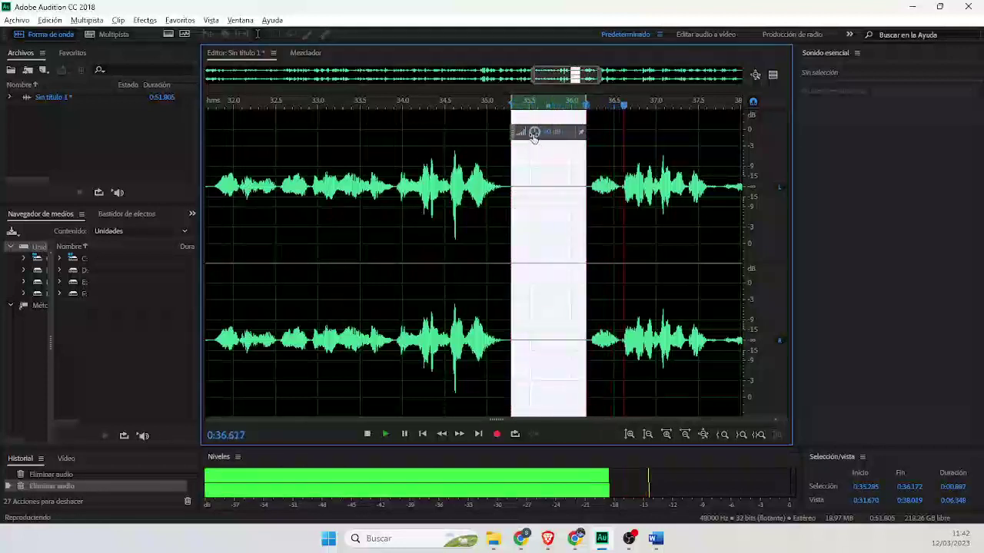
key(space)
drag(552, 235, 550, 230)
click(547, 178)
scroll(487, 193, up, 3)
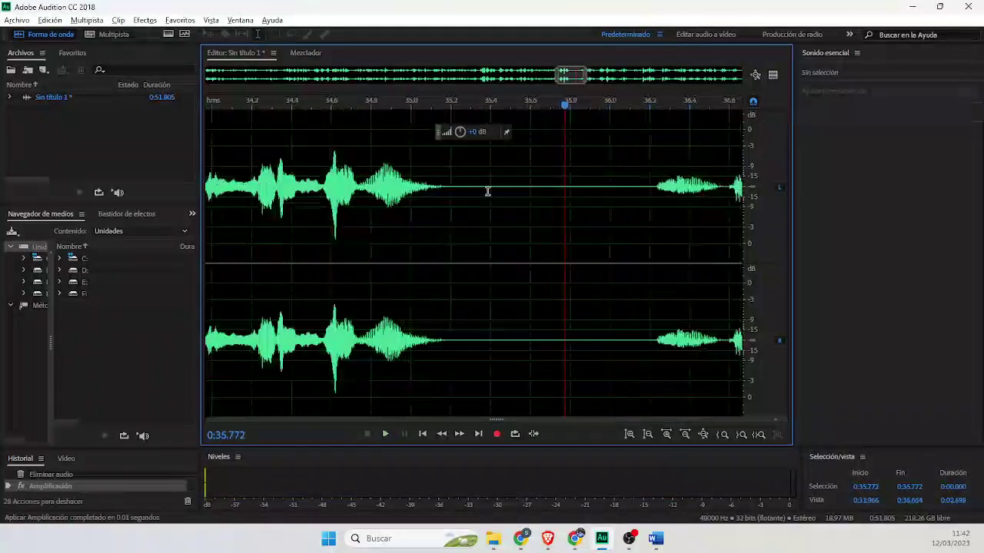
drag(470, 193, 630, 199)
key(Delete)
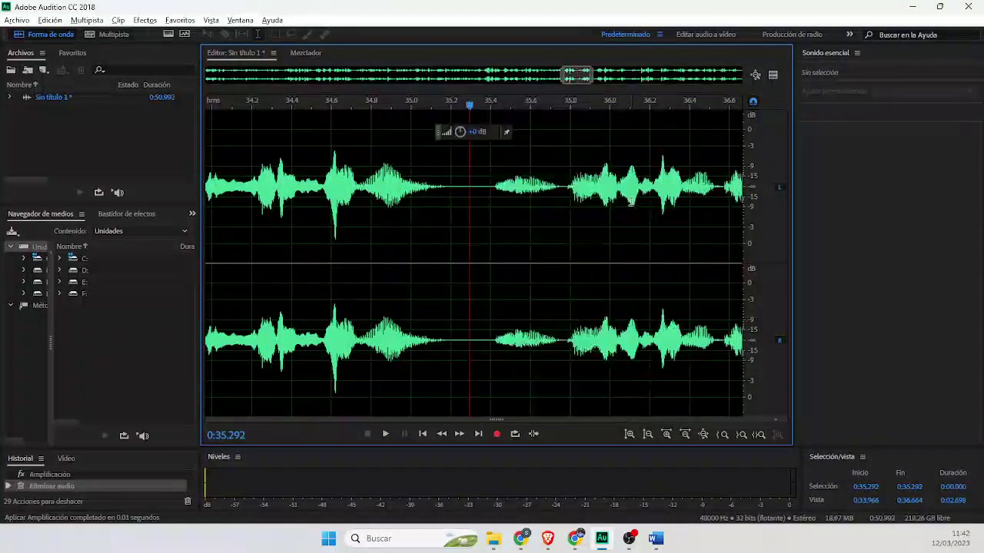
Step: Silence the pause from about 38.83 to 39.113 s and shorten it by deleting the stretch from 38.854 to 39.092 s
key(space)
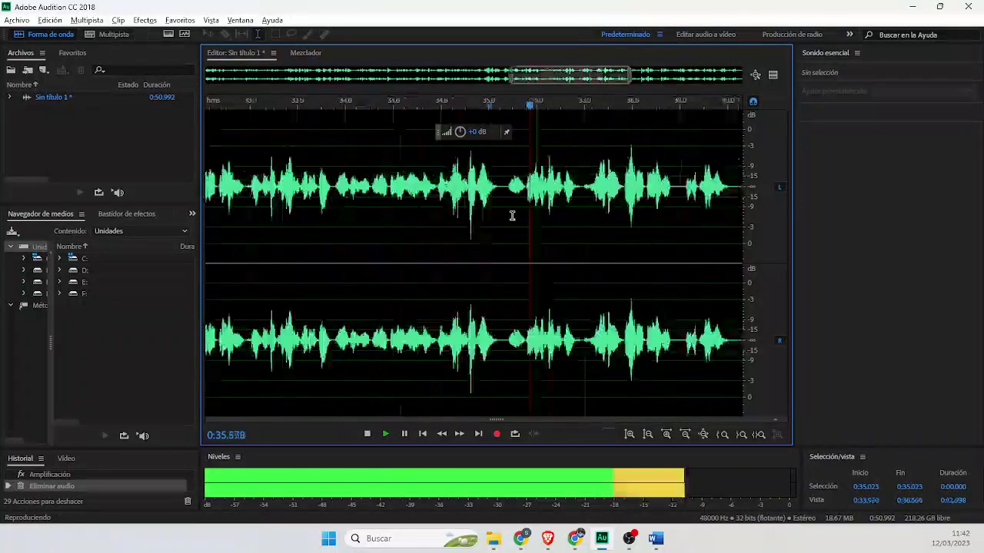
scroll(512, 213, down, 3)
scroll(577, 191, up, 4)
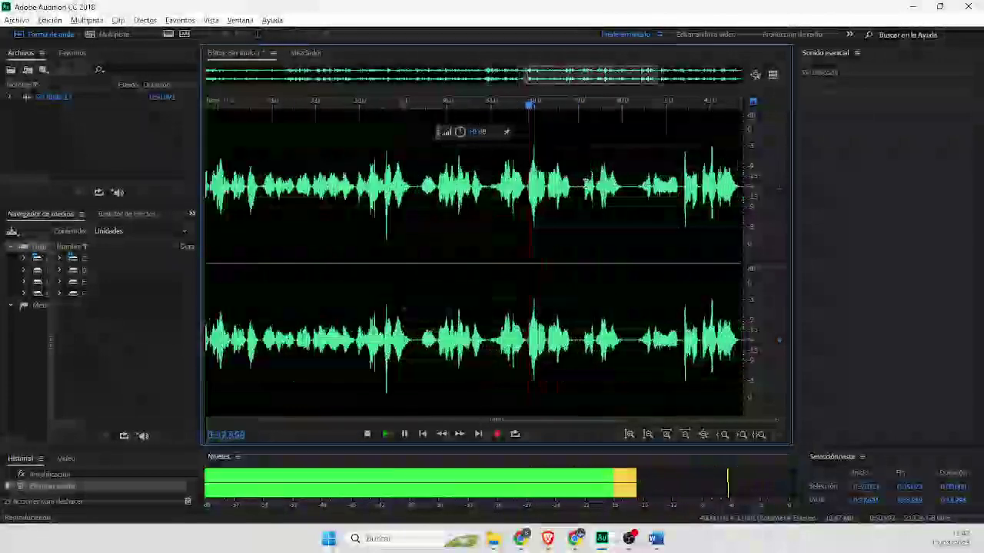
key(space)
scroll(589, 190, up, 3)
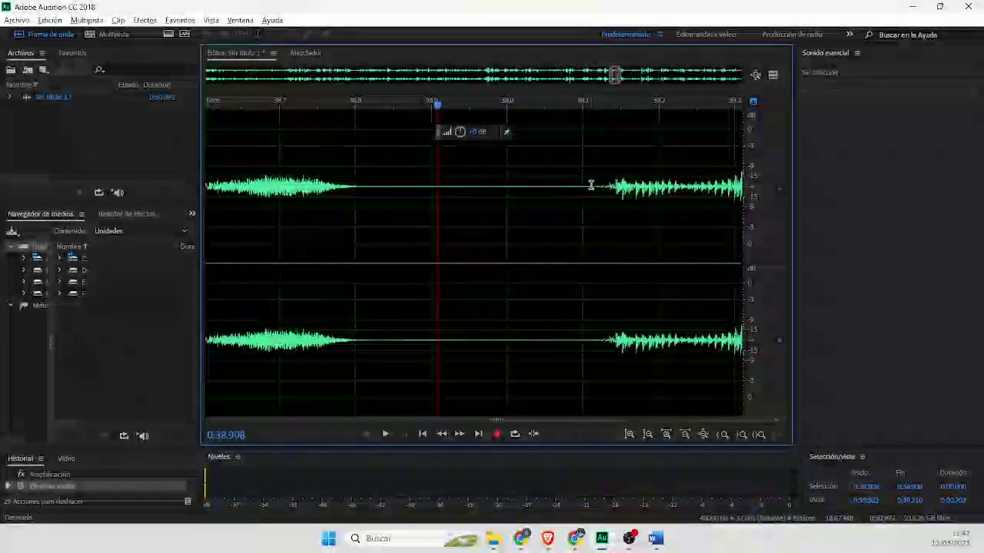
drag(592, 191, 381, 192)
key(space)
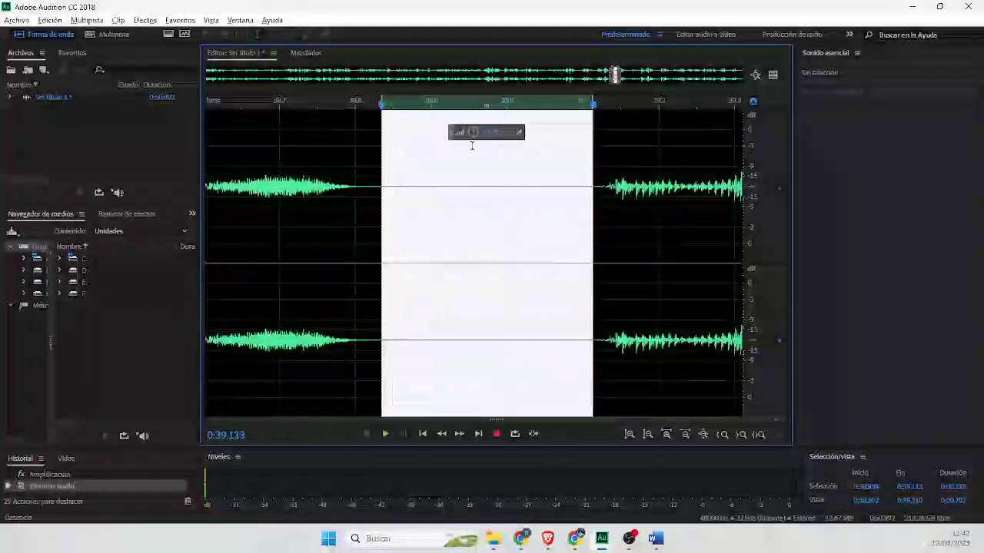
click(428, 186)
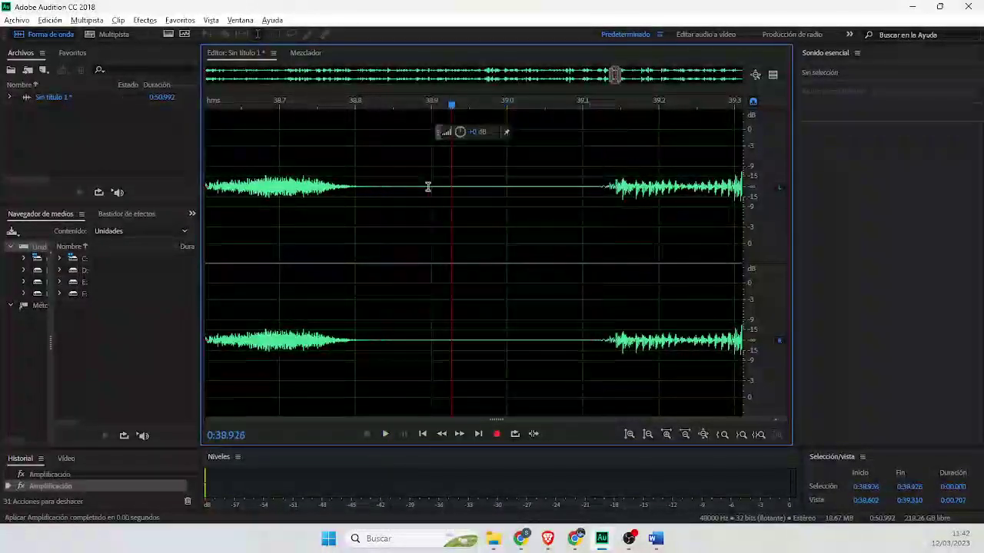
drag(396, 191, 573, 201)
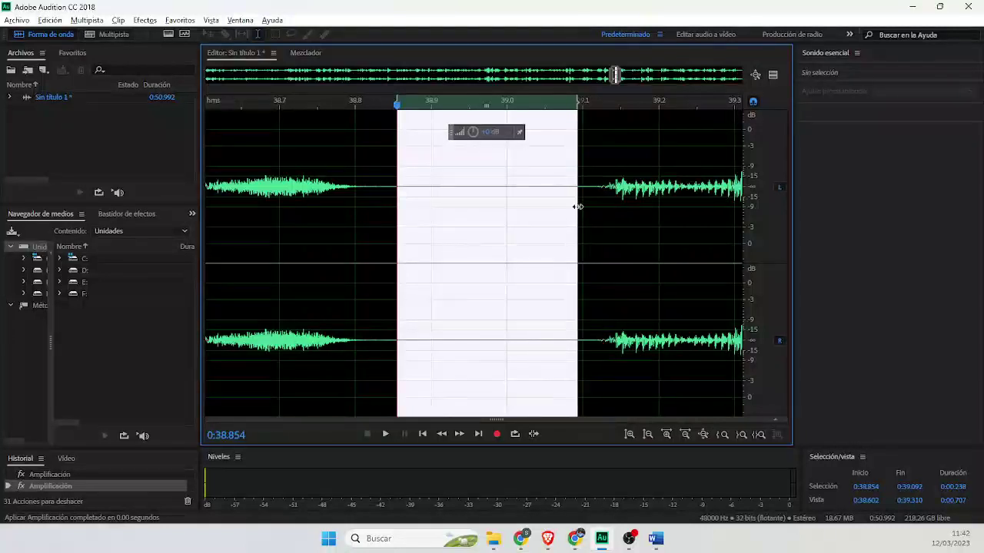
key(Delete)
Step: Silence the pause from 39.780 to 40.100 s and shorten it by deleting the stretch from 39.800 to about 40.10 s
key(space)
key(space)
scroll(528, 211, down, 3)
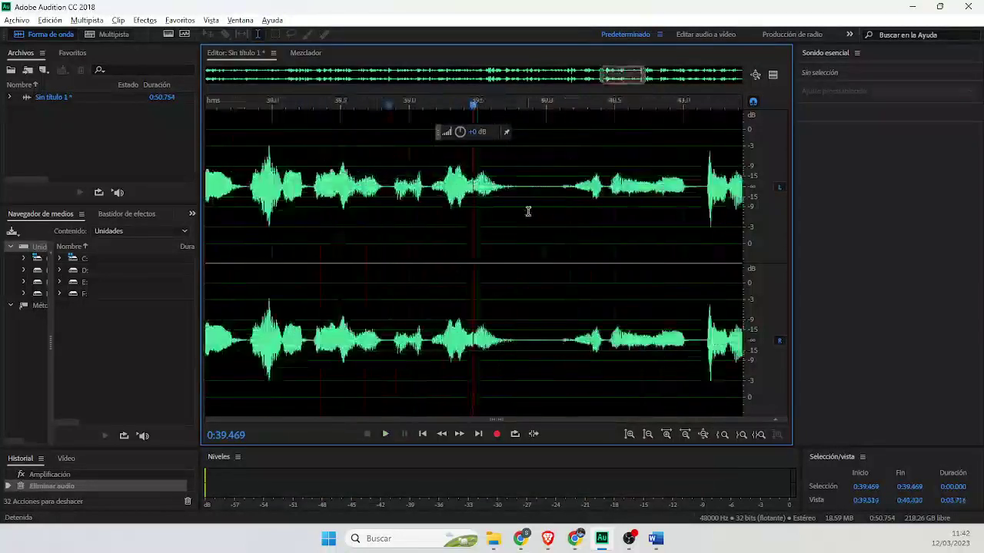
key(space)
key(space)
scroll(538, 196, up, 3)
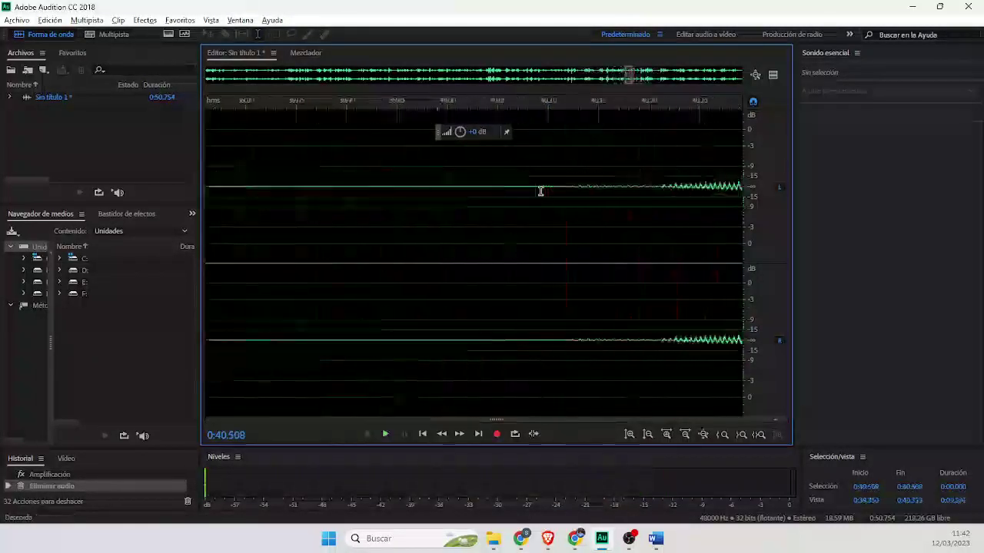
scroll(615, 184, down, 1)
drag(584, 186, 462, 204)
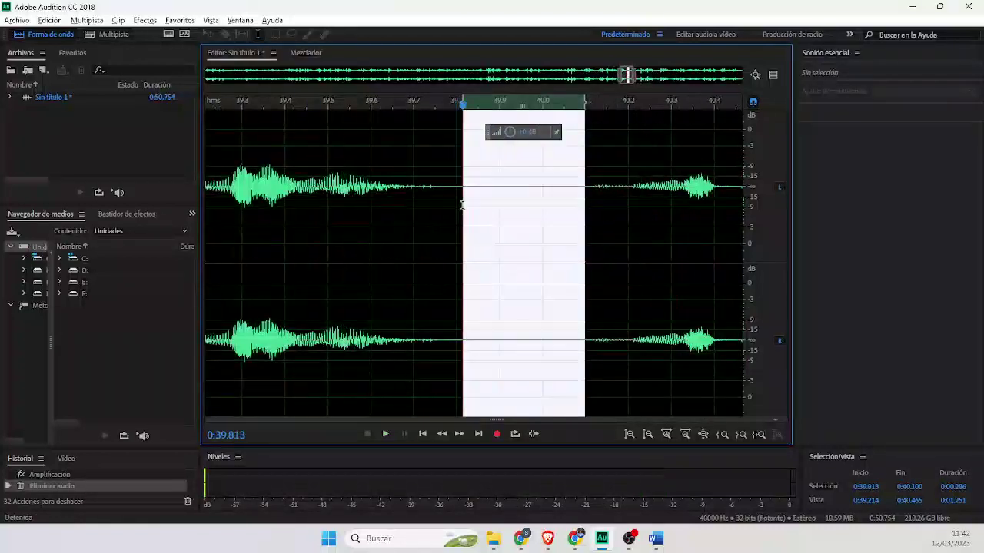
key(space)
key(space)
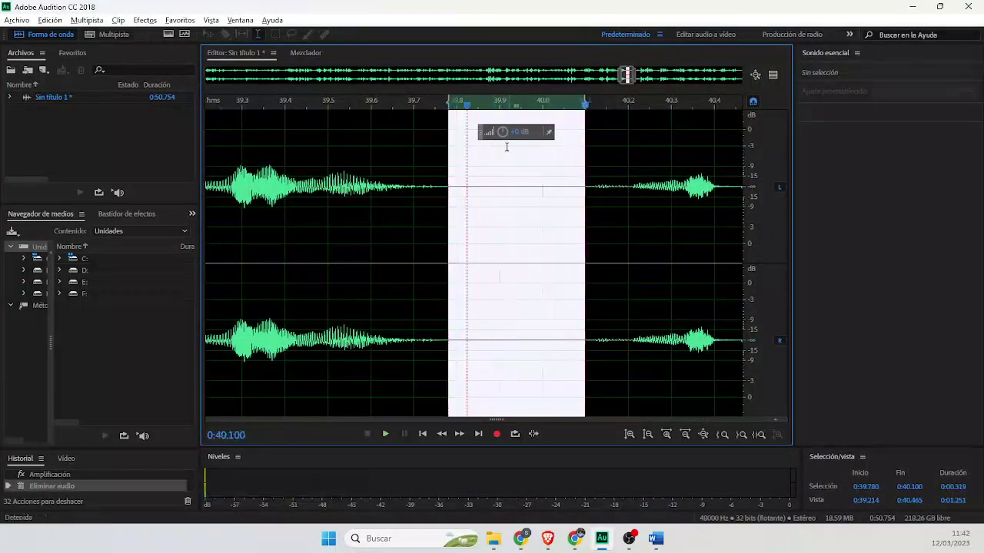
drag(456, 192, 578, 247)
key(Delete)
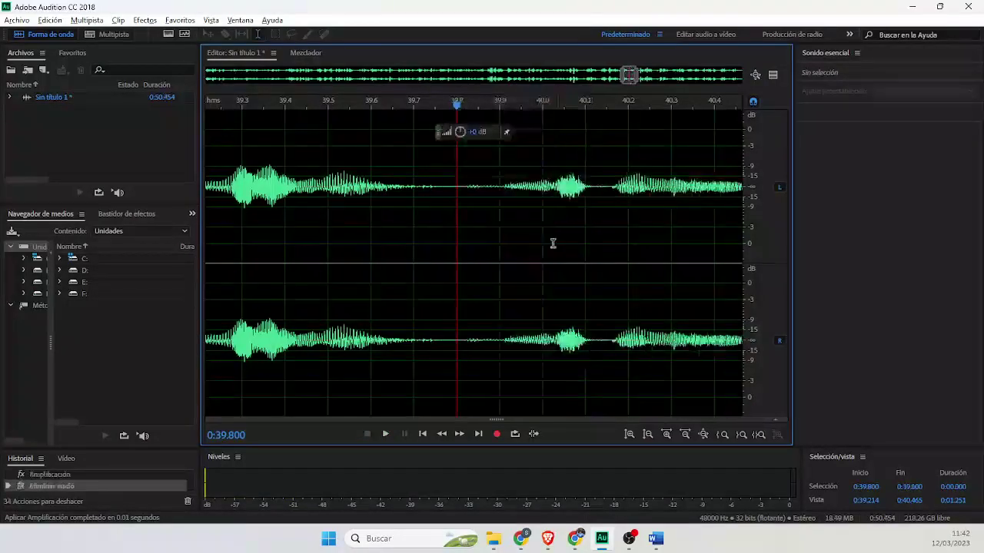
Step: Play on from 39.800 s and shorten the pause after 42.1 s by deleting the stretch from 42.151 to about 42.400 s
key(space)
scroll(487, 226, down, 5)
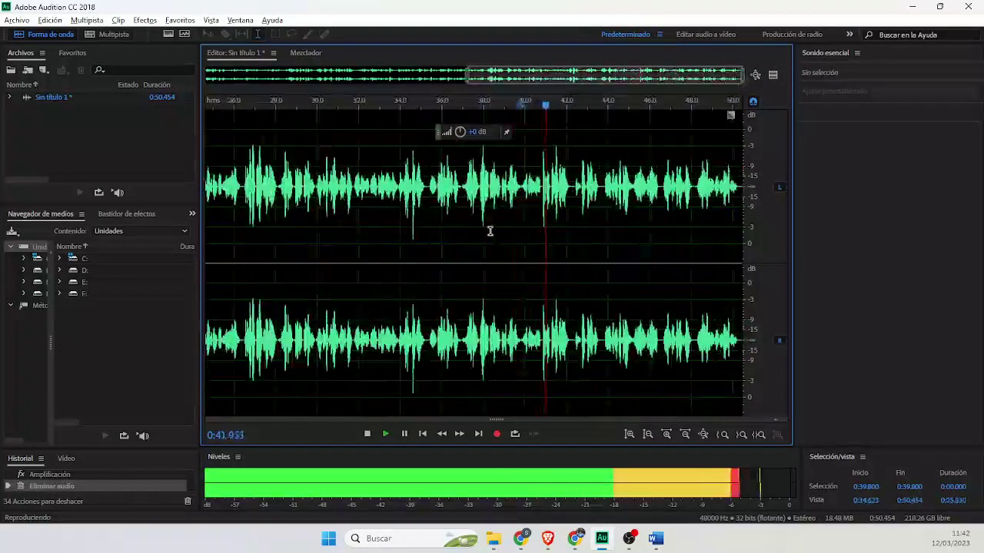
key(space)
scroll(597, 202, up, 5)
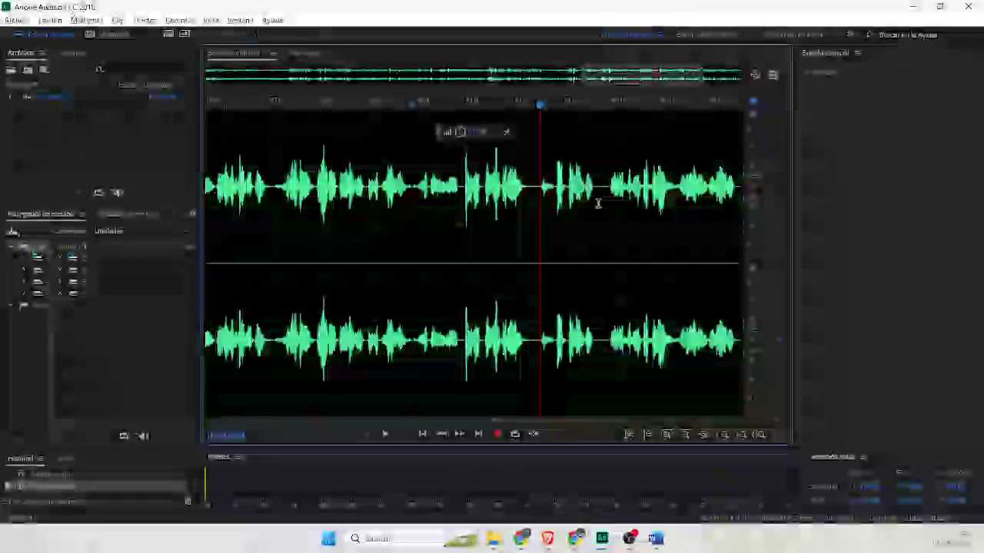
key(space)
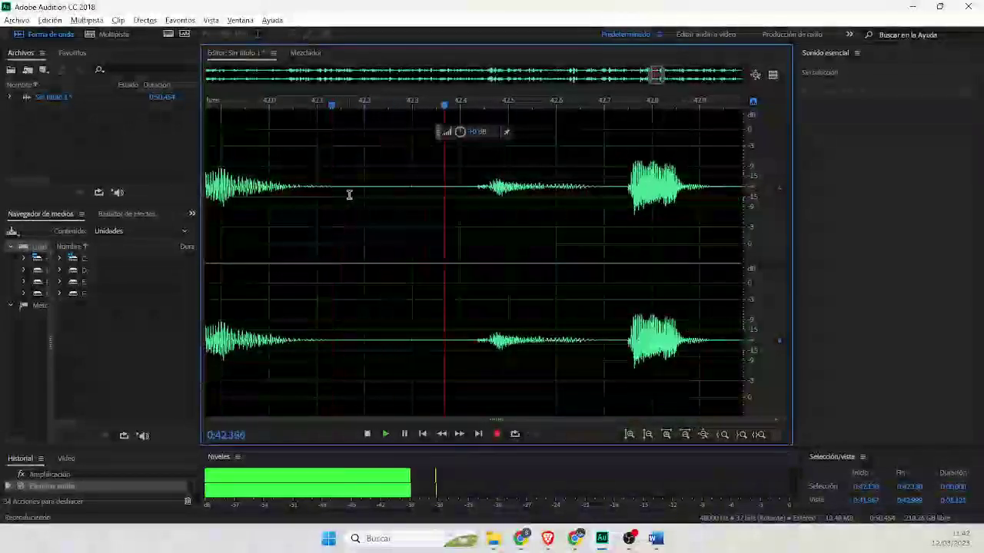
key(space)
drag(459, 189, 316, 197)
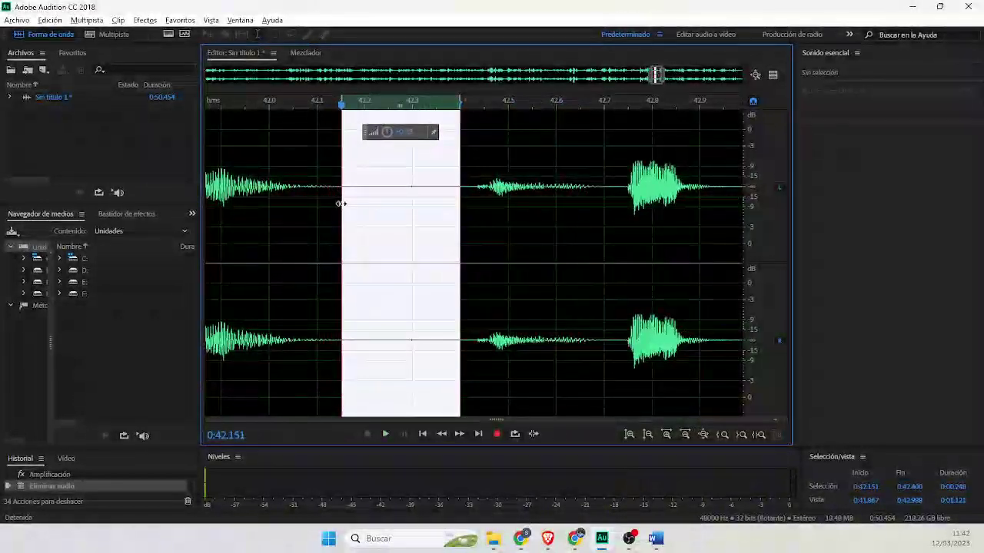
key(Delete)
Step: Silence the pause around 43.4 s and shorten it by deleting the stretch from 43.287 to 43.566 s
key(space)
scroll(335, 202, down, 5)
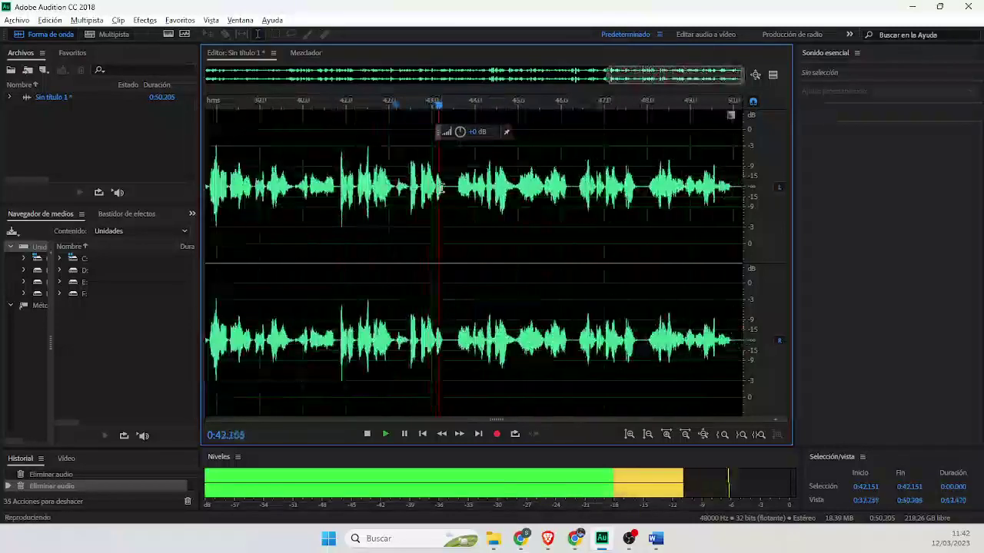
key(space)
scroll(558, 182, up, 5)
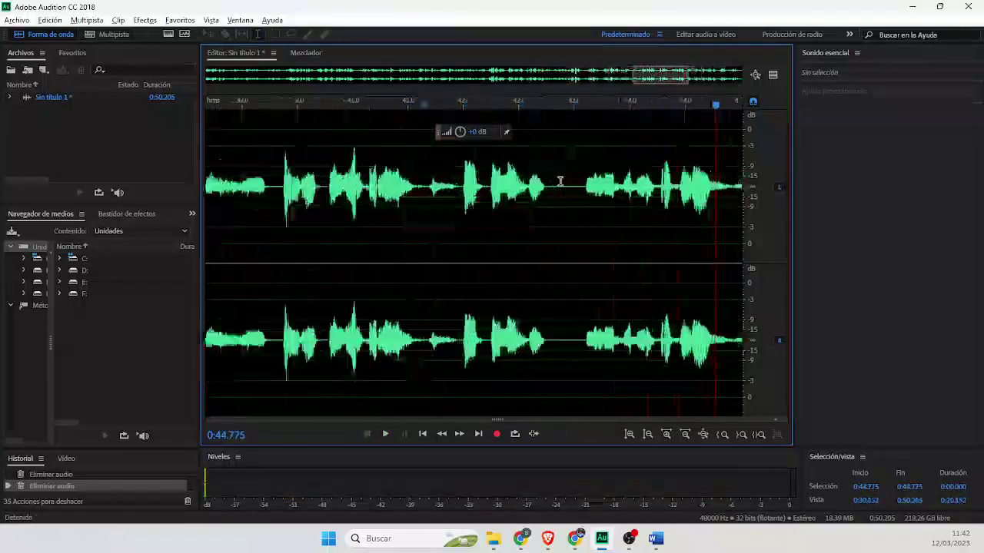
drag(660, 187, 630, 222)
key(space)
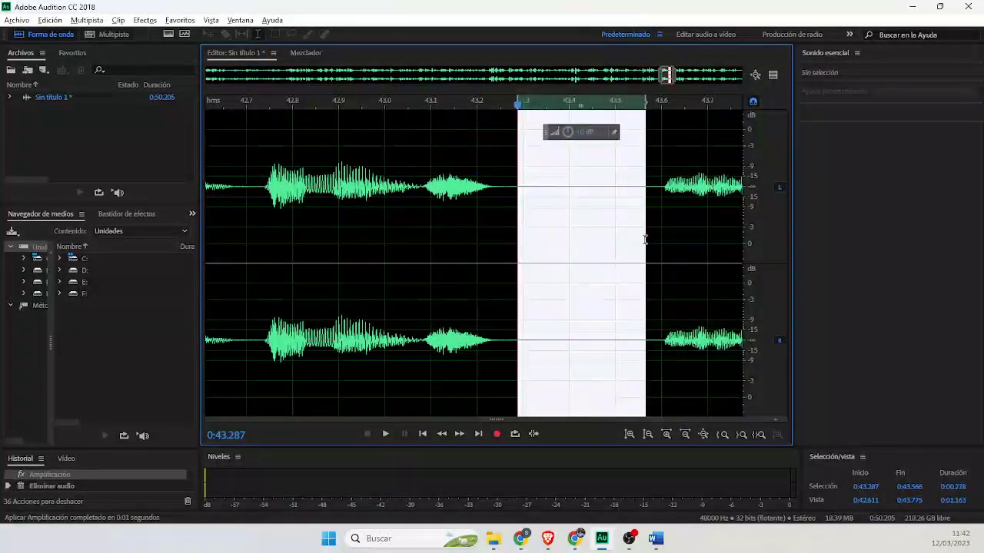
key(Delete)
Step: Play on from 43.287 s and shorten the pause near 46.0 s by deleting the stretch from 45.870 to 46.123 s
key(space)
scroll(588, 198, down, 4)
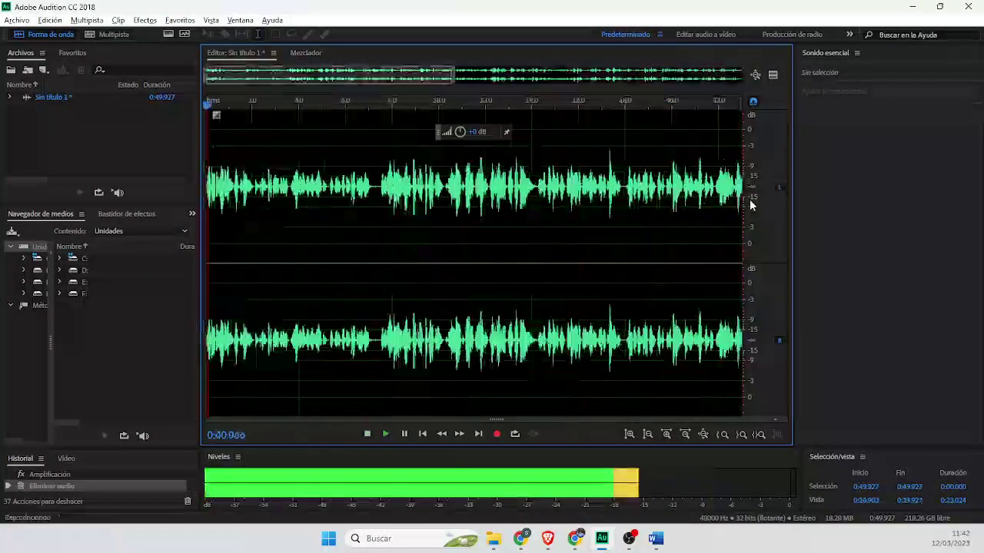
key(space)
scroll(467, 208, down, 5)
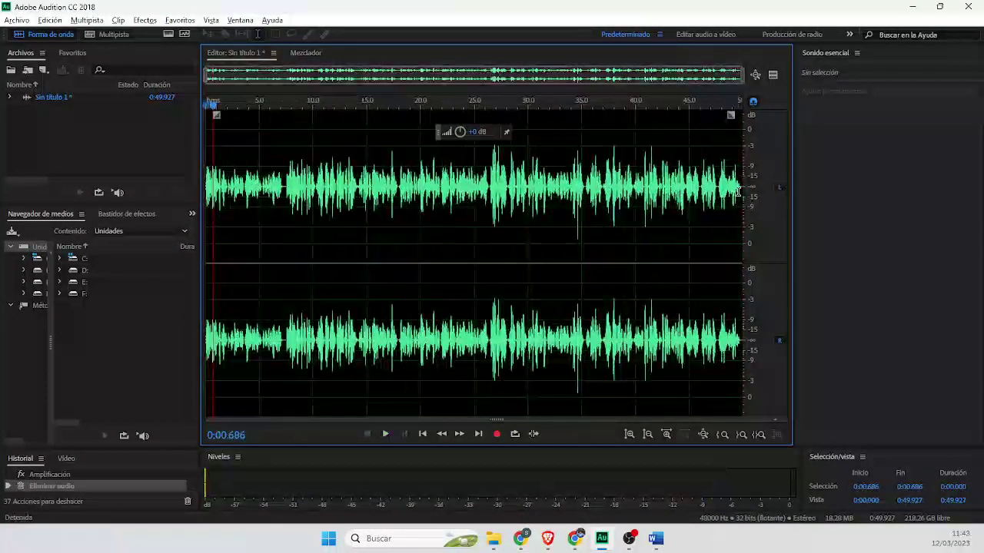
scroll(738, 193, up, 10)
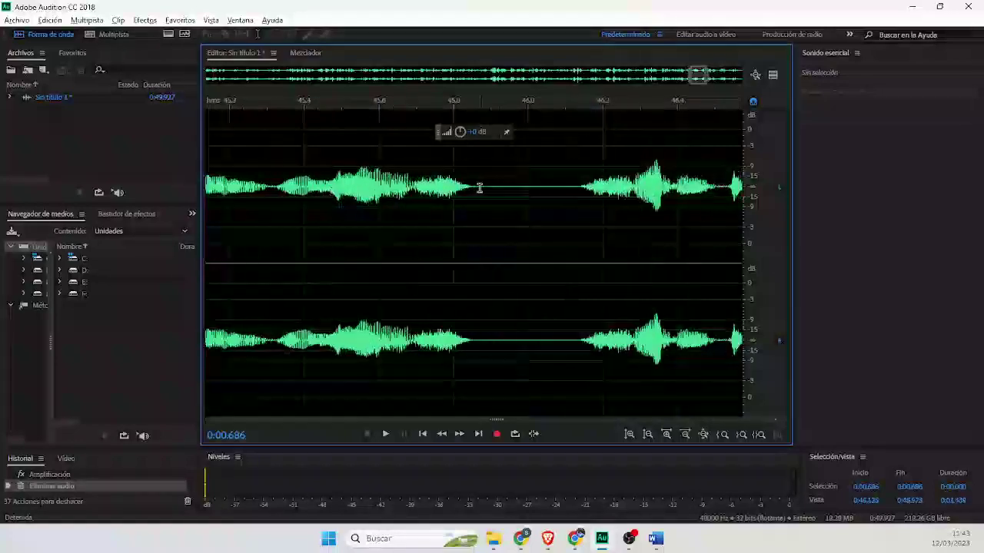
drag(480, 188, 573, 201)
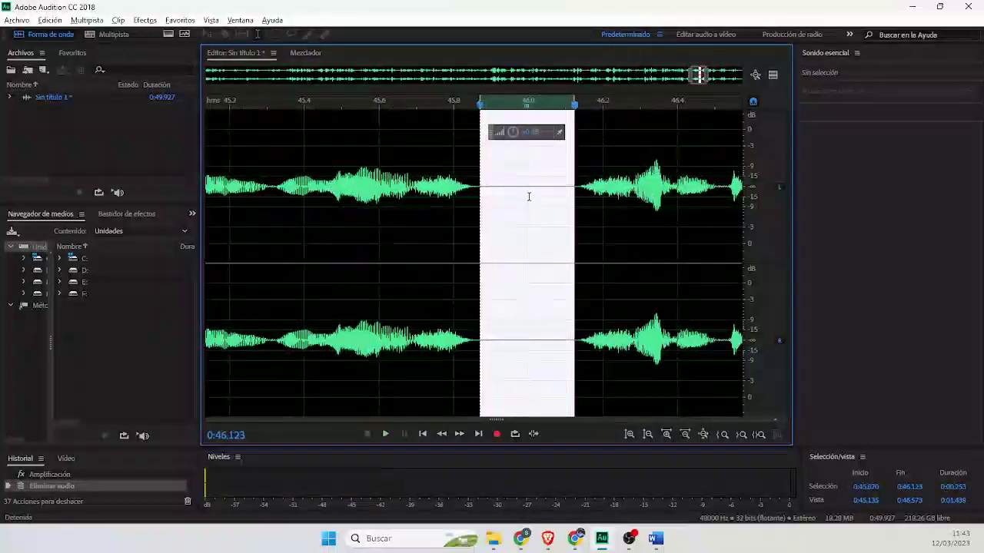
key(Delete)
Step: Shorten the pause after 47.2 s by deleting the stretch from 47.254 to about 47.475 s and play on from the cut
key(space)
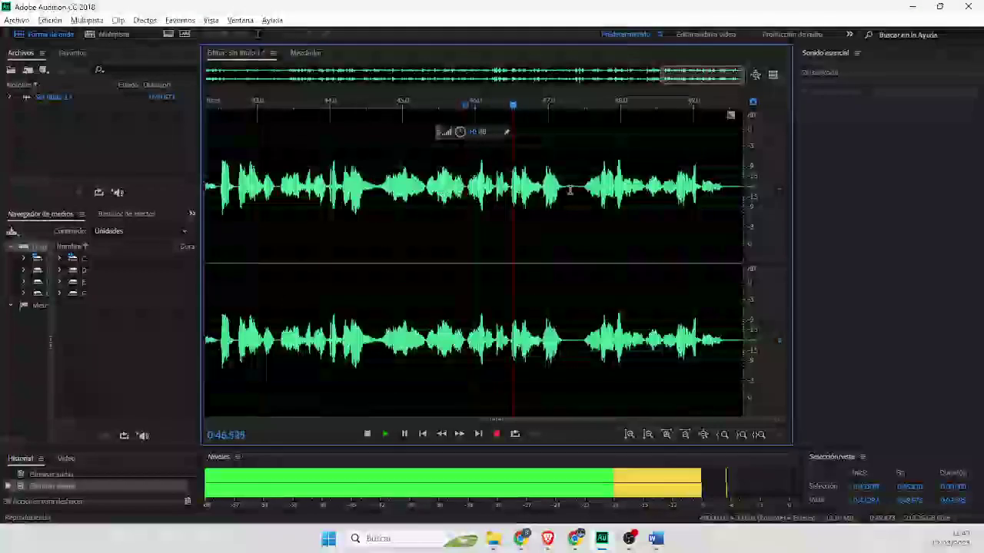
key(space)
scroll(582, 187, up, 3)
drag(583, 188, 466, 191)
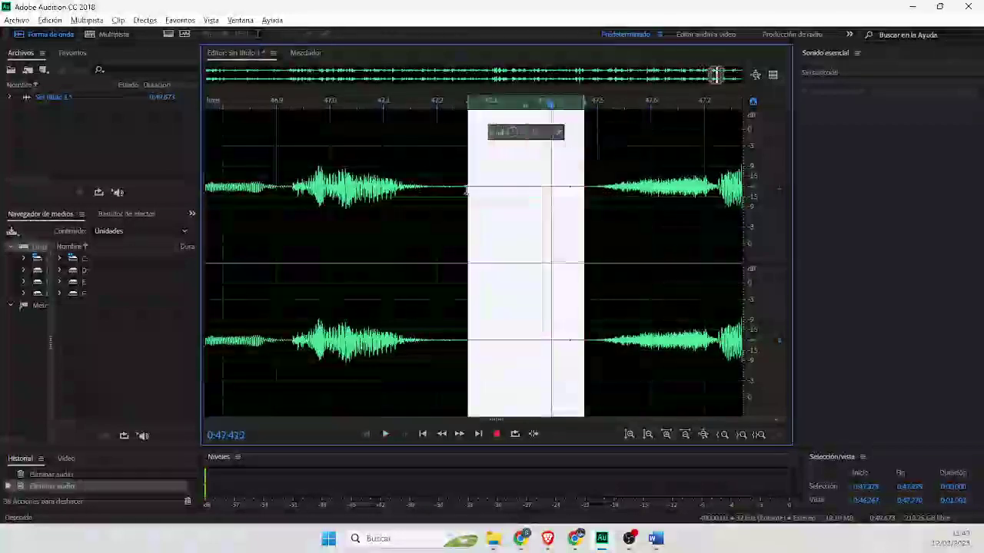
key(Delete)
key(space)
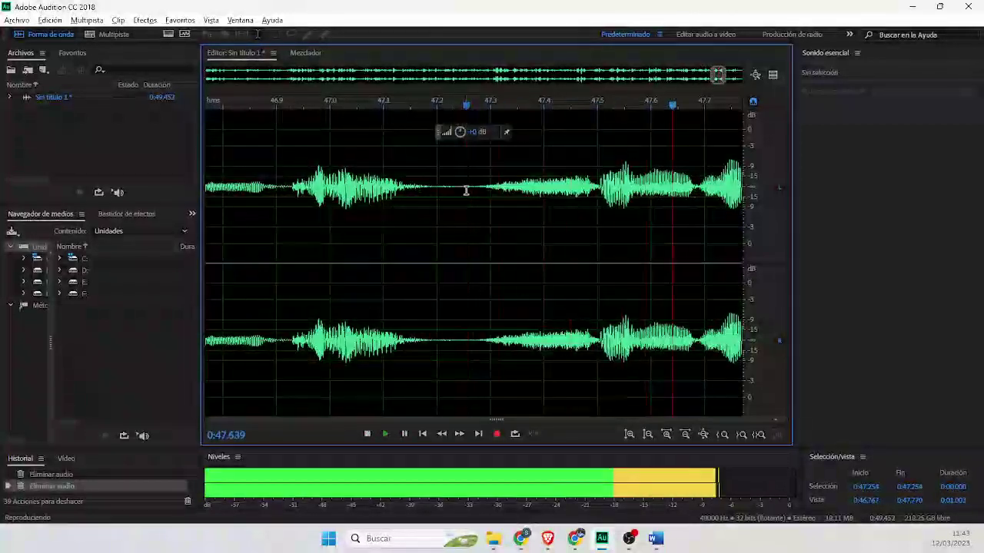
Step: Show the whole recording and briefly play it back from 4.135 s
scroll(465, 190, down, 3)
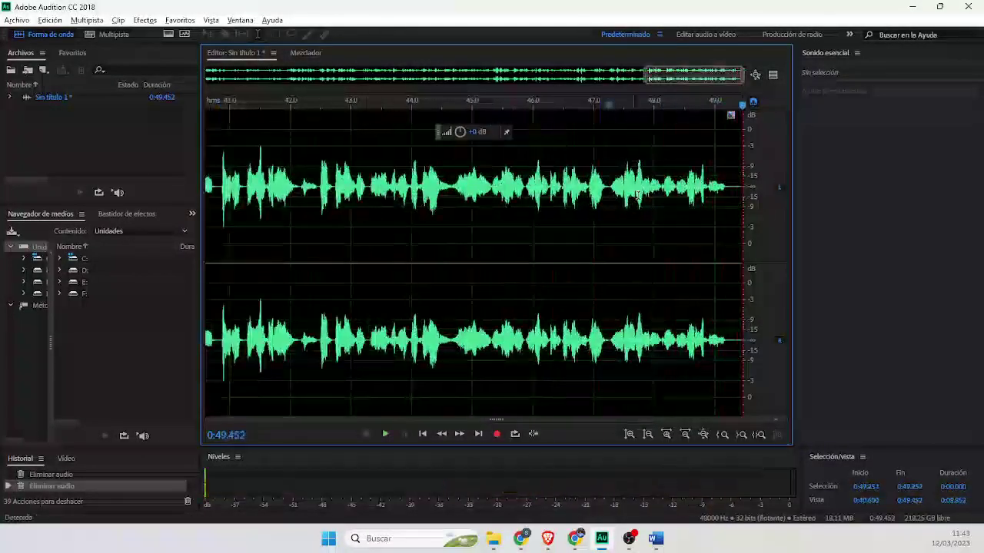
scroll(638, 196, down, 3)
click(249, 182)
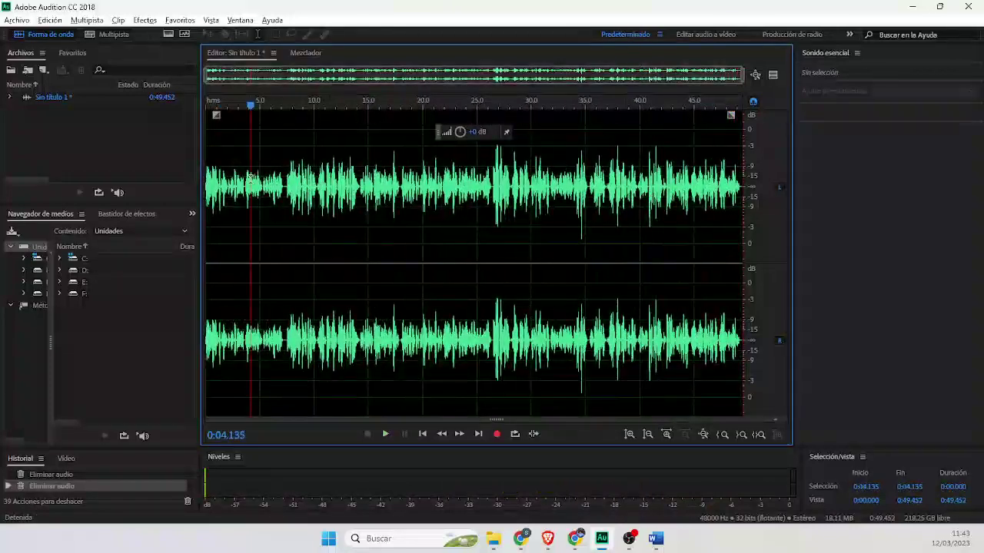
key(space)
key(space)
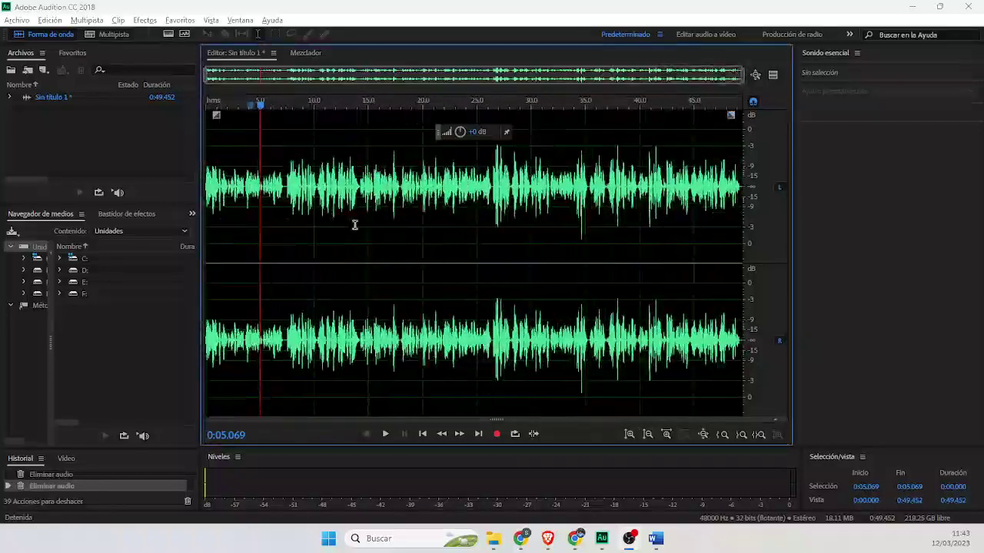
Step: Capture a noise print from the silent stretch between 7.154 and 7.521 s in Noise Reduction and close the effect without applying it
click(314, 181)
key(ctrl+a)
scroll(292, 188, up, 5)
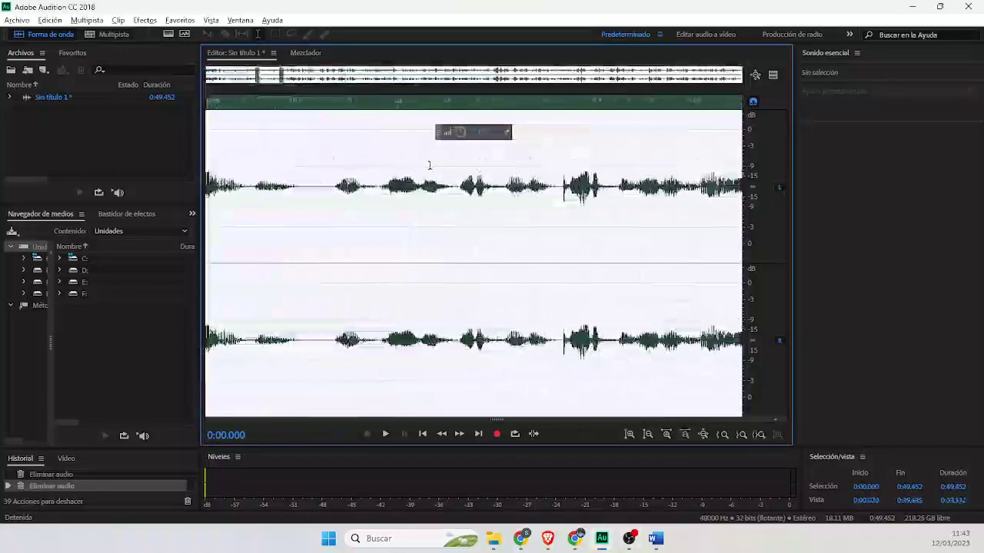
click(527, 188)
scroll(530, 188, up, 3)
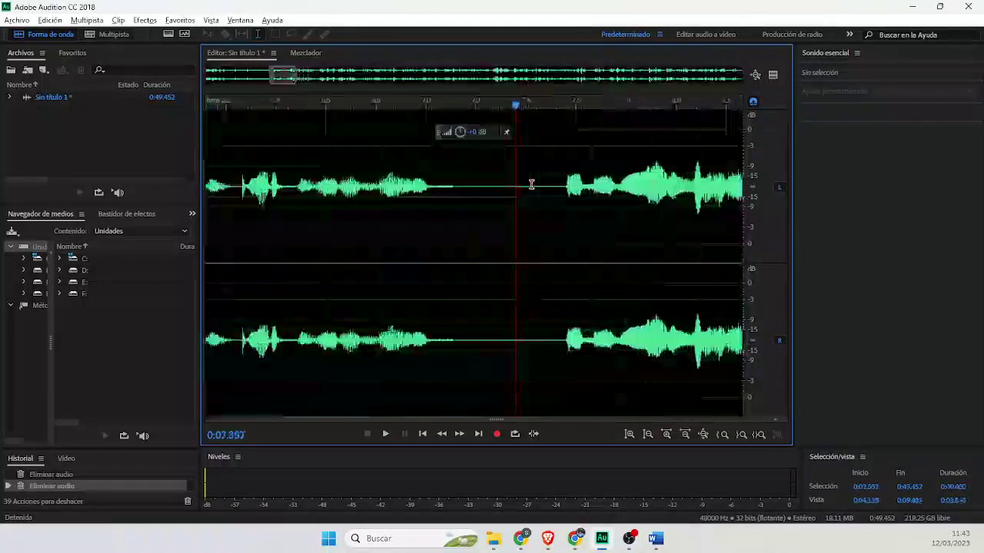
drag(590, 189, 374, 204)
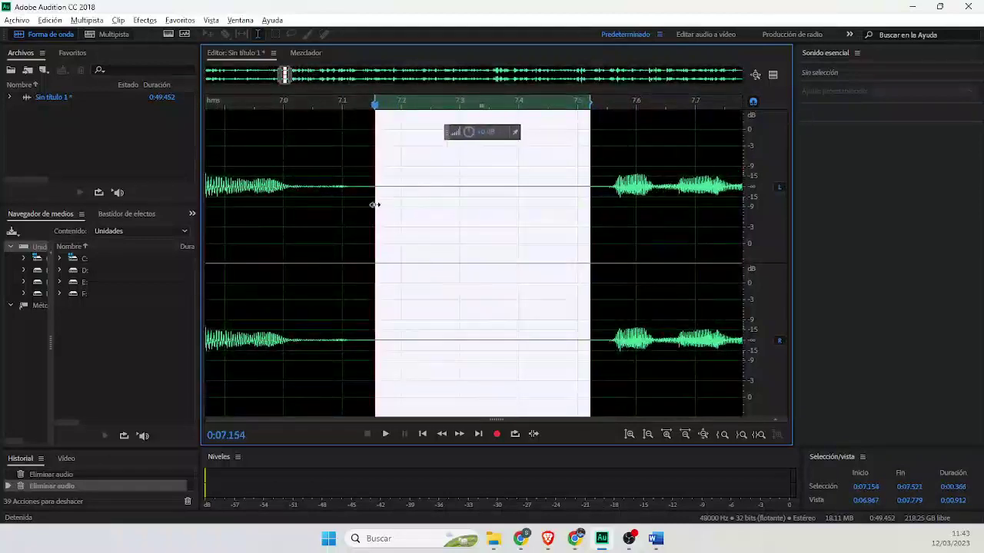
click(143, 21)
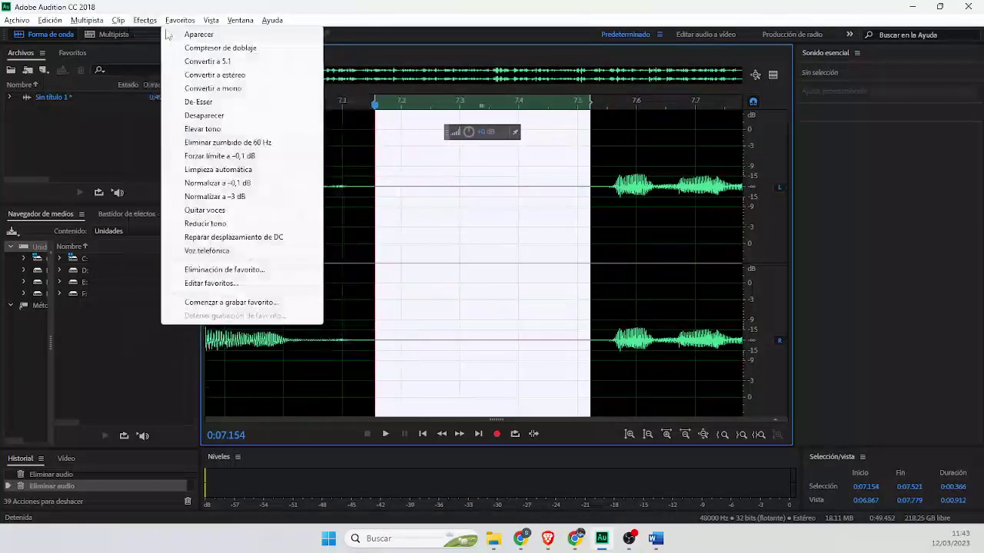
mouse_move(215, 300)
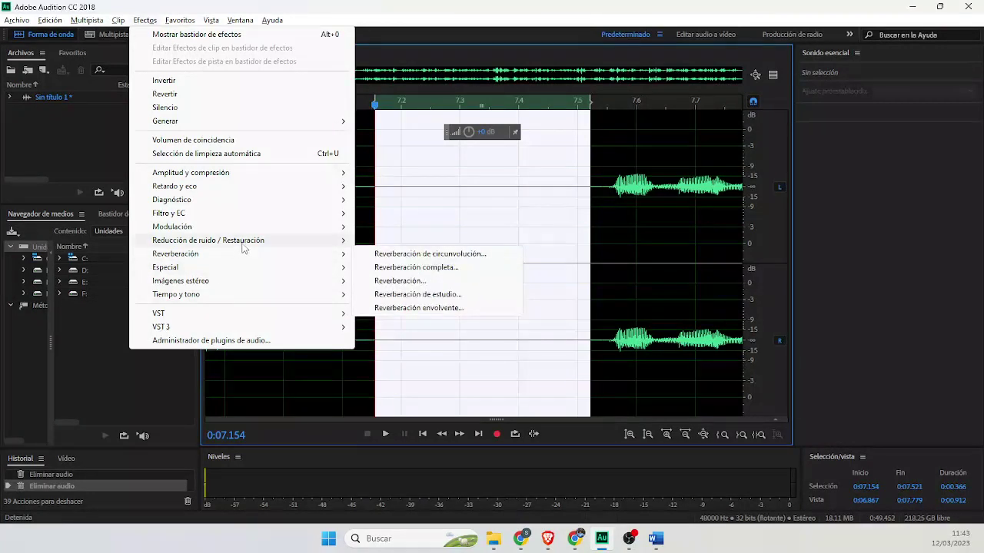
mouse_move(243, 244)
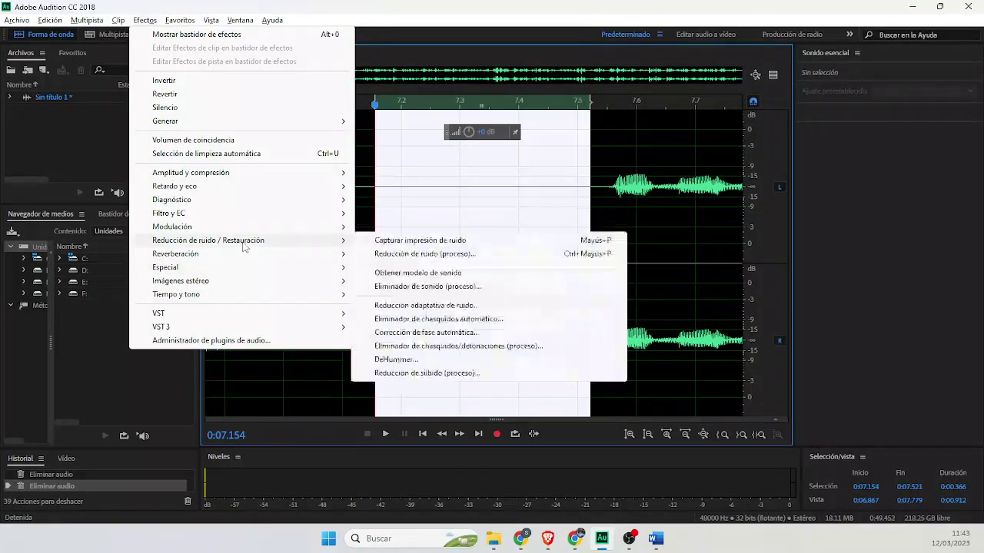
click(457, 257)
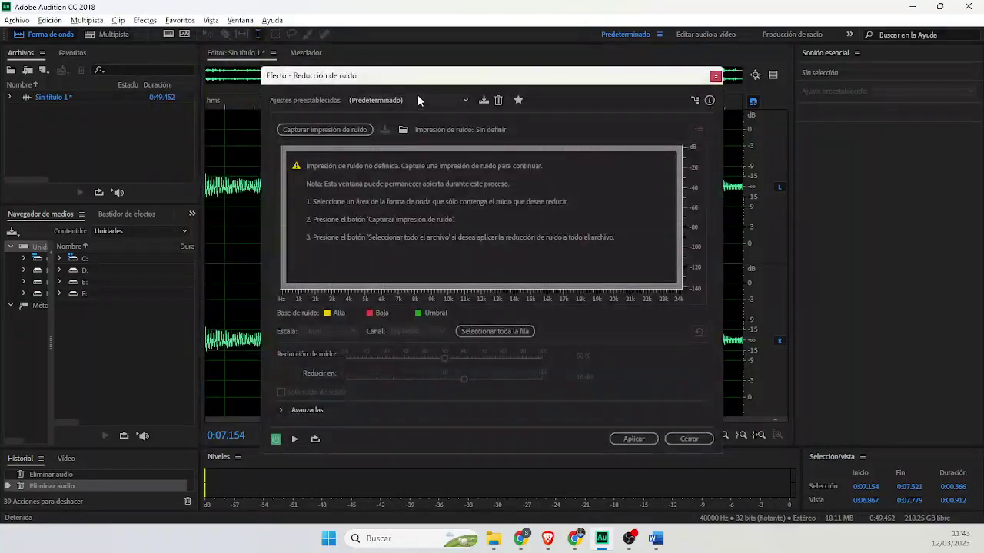
drag(429, 80, 672, 99)
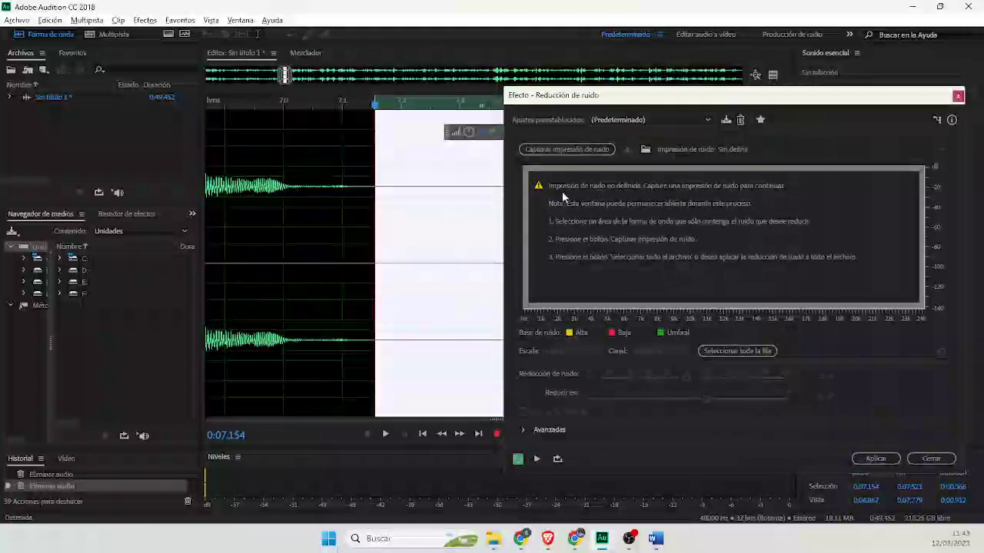
click(565, 151)
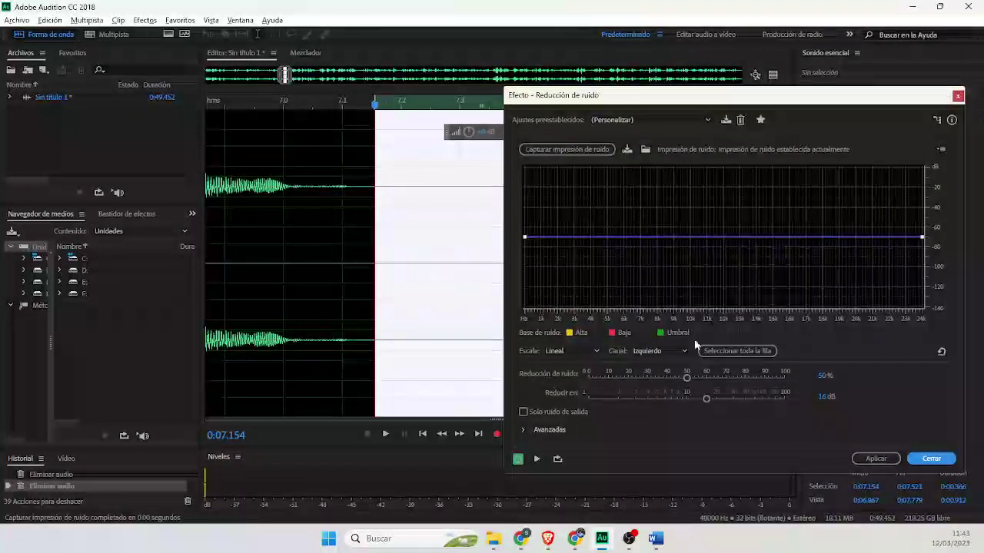
click(951, 456)
Step: Apply the Vocal Enhancer (Amplificador vocal) effect in Masculino mode to the entire recording
scroll(542, 235, down, 10)
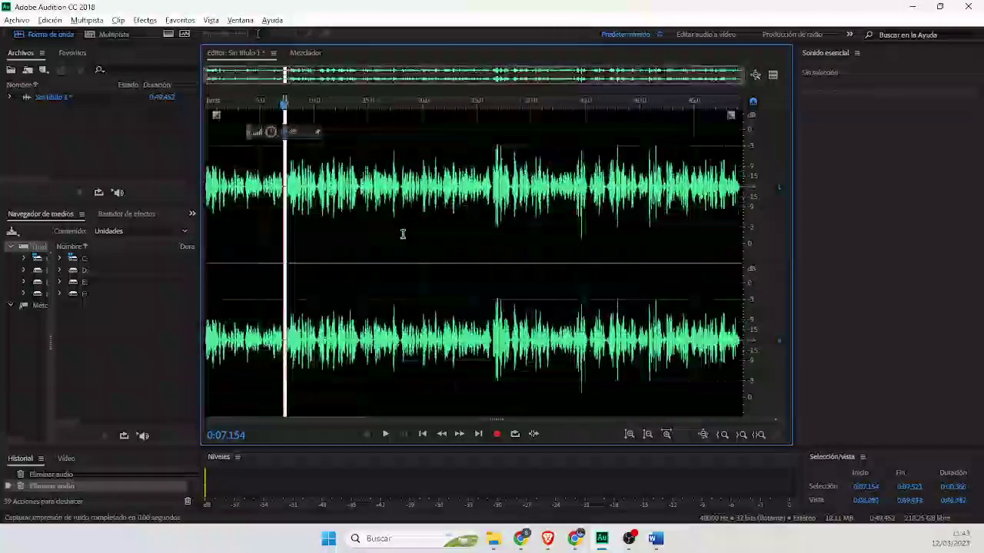
click(268, 231)
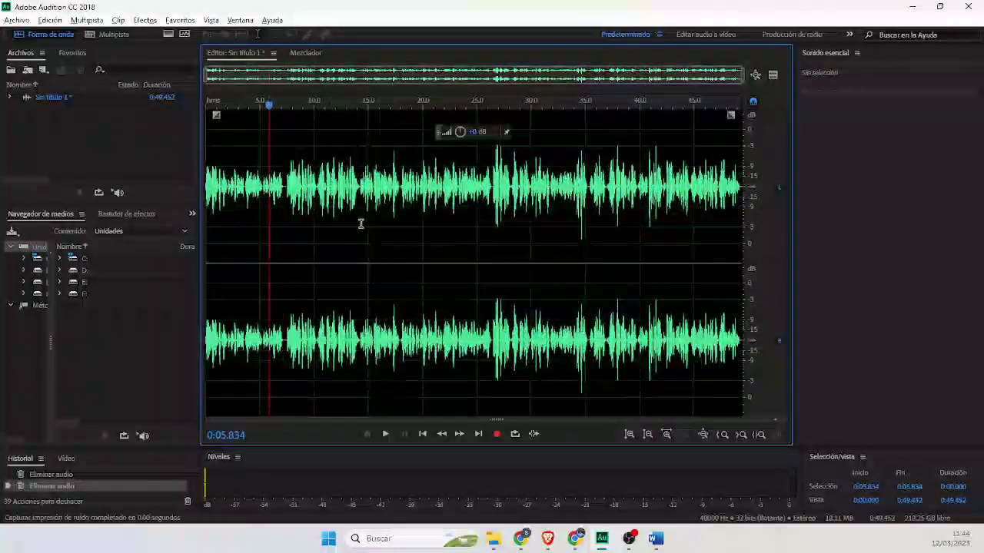
key(ctrl+a)
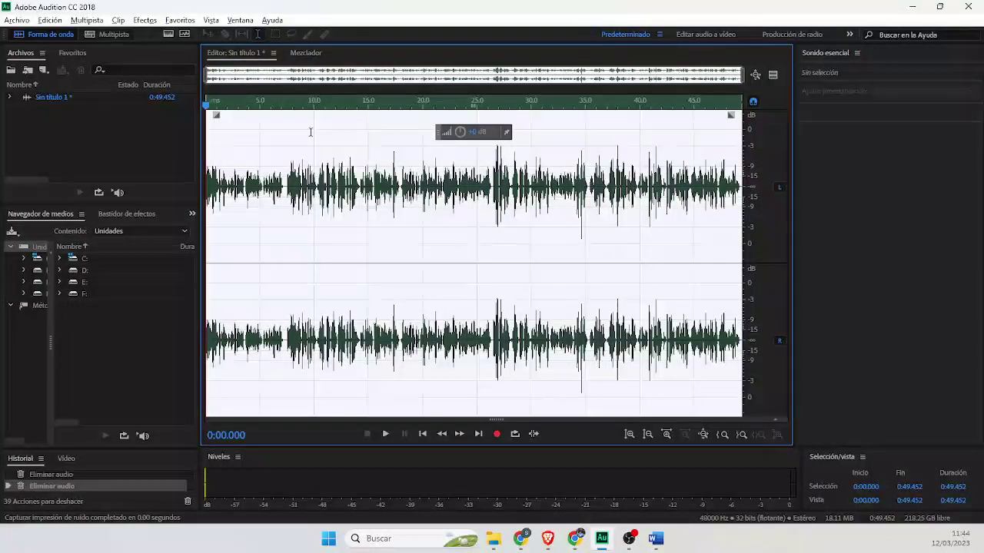
click(145, 21)
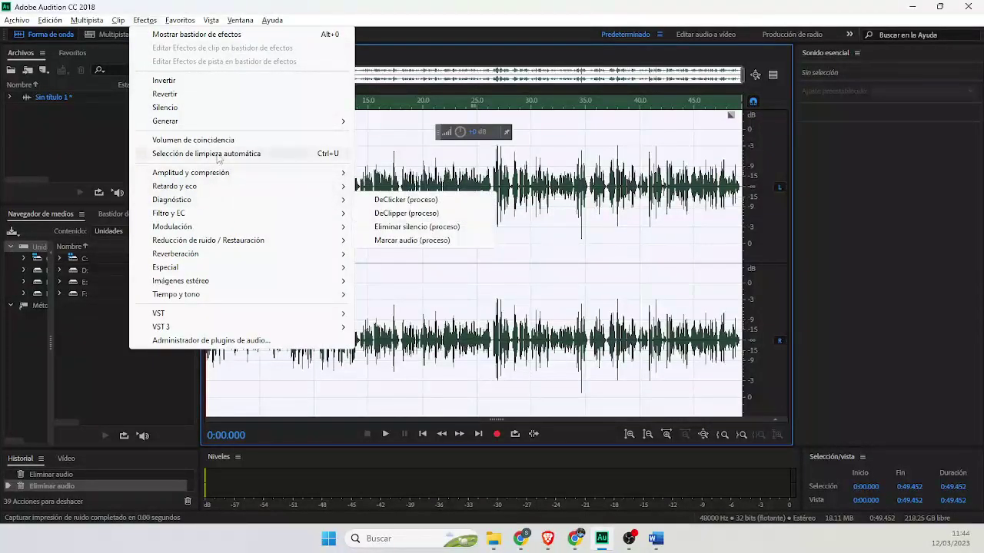
mouse_move(215, 180)
mouse_move(202, 228)
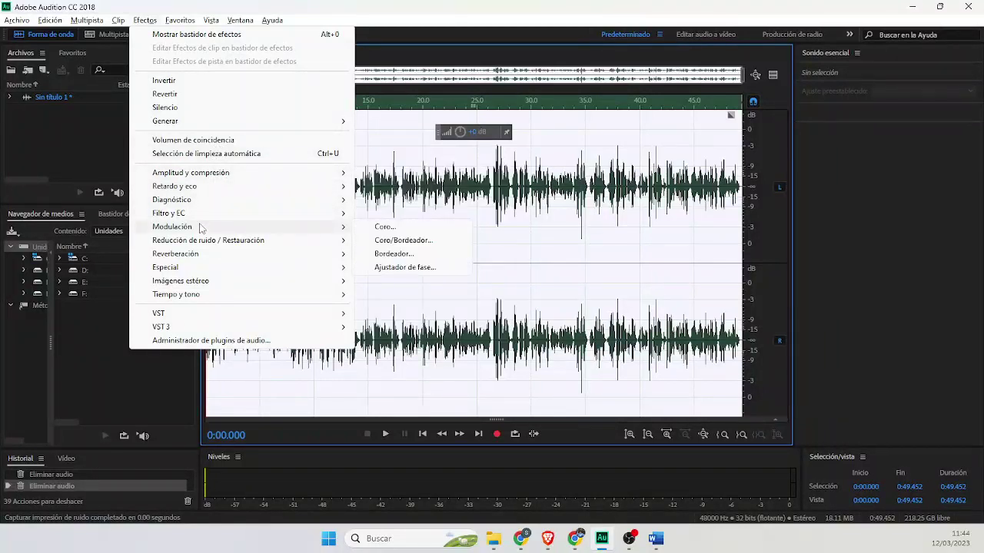
mouse_move(204, 256)
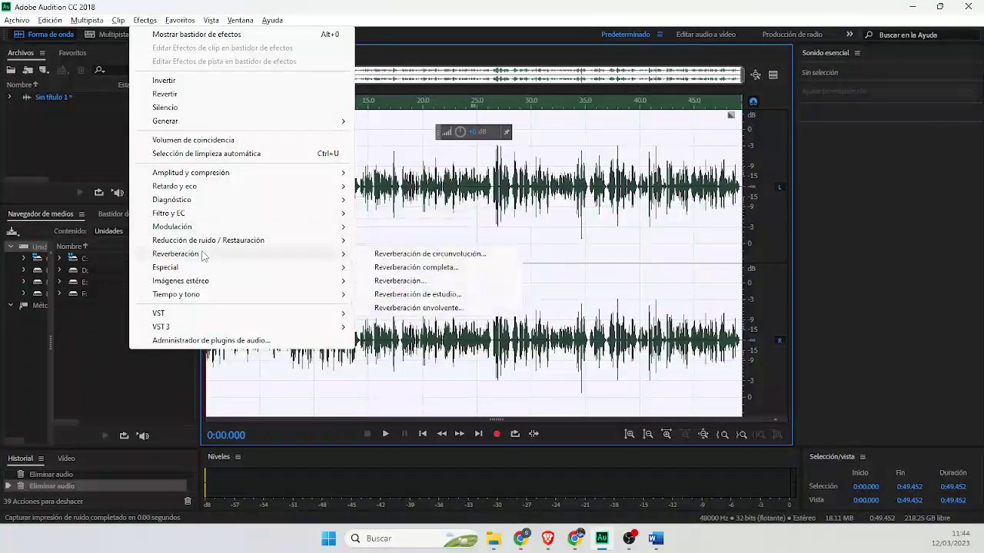
mouse_move(230, 242)
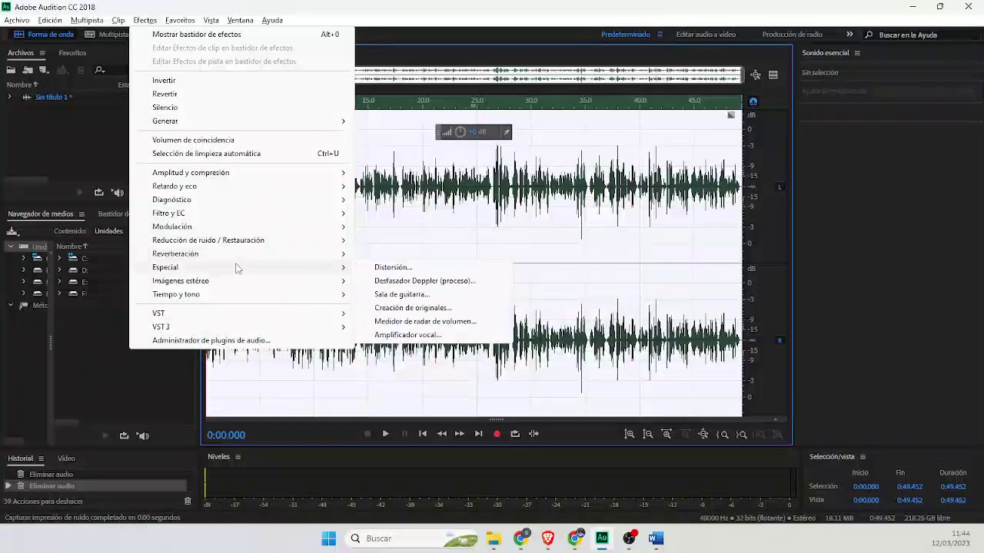
click(428, 335)
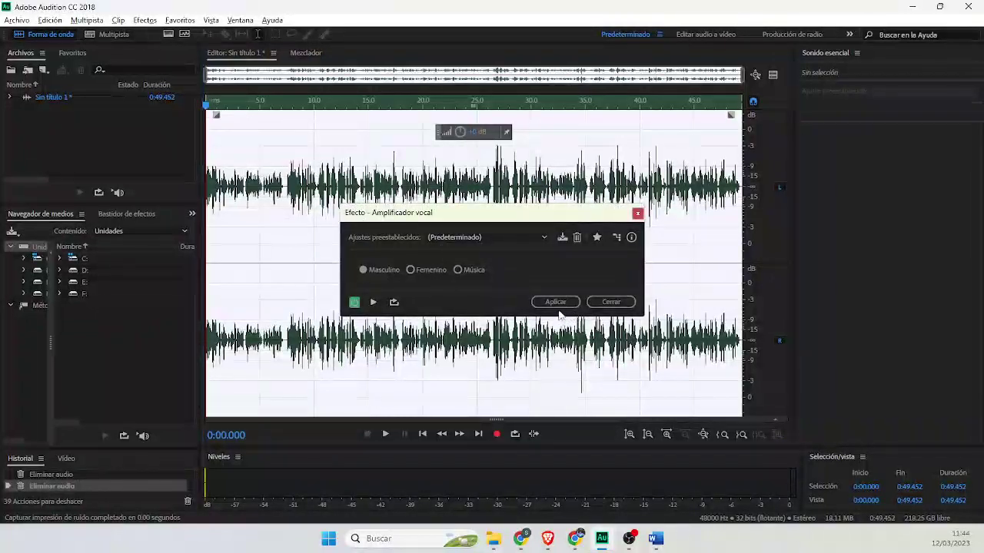
click(556, 302)
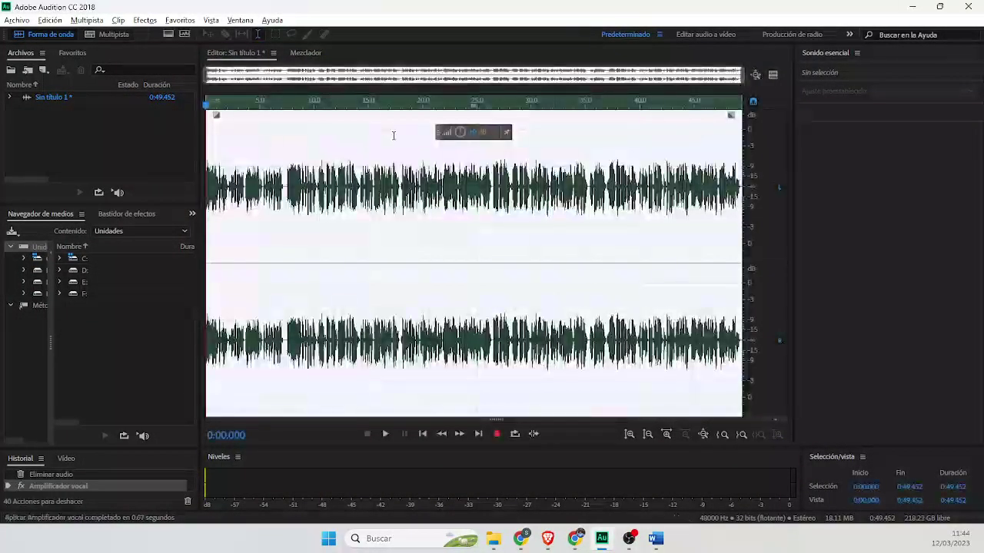
Step: Preview the parametric equalizer with the Amplificador vocal preset and apply it to the entire recording
click(145, 20)
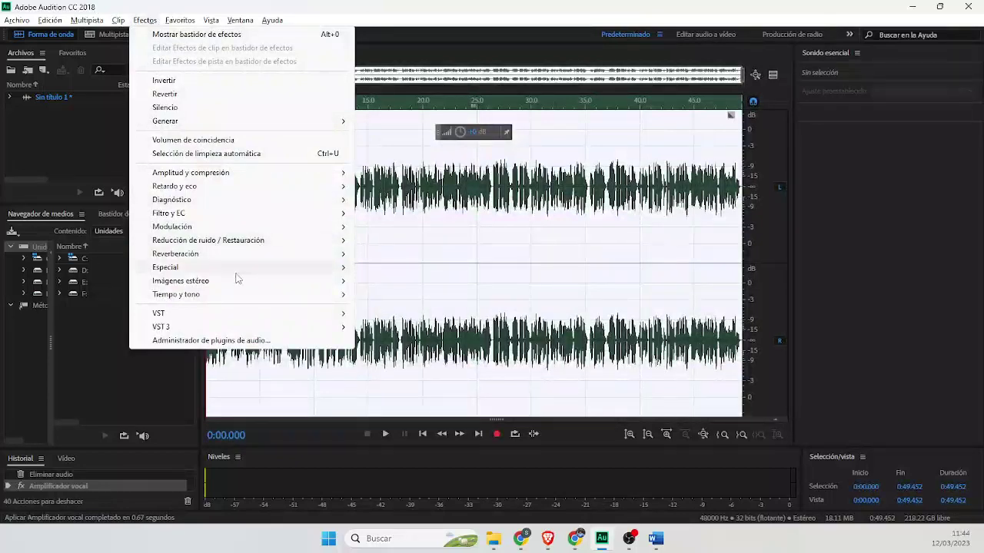
mouse_move(228, 285)
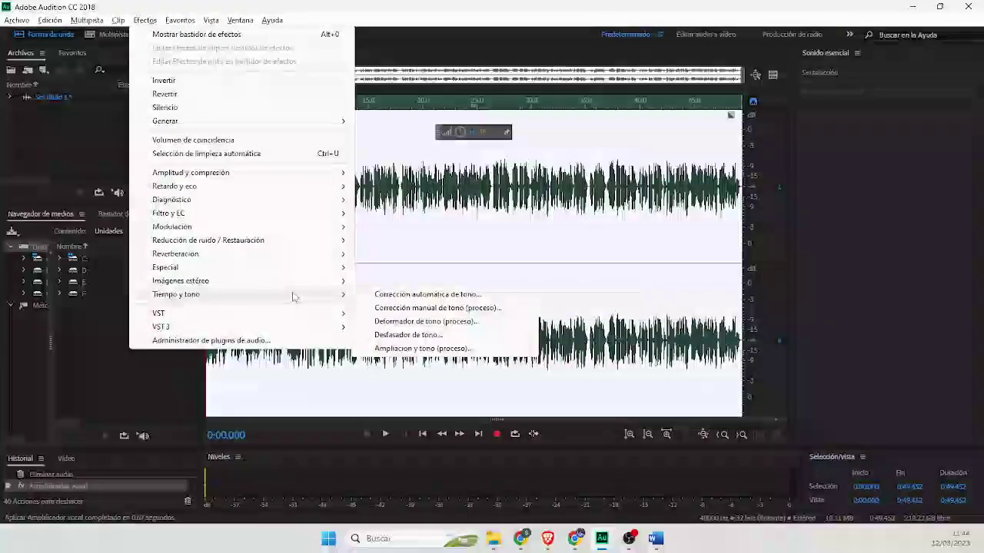
mouse_move(287, 256)
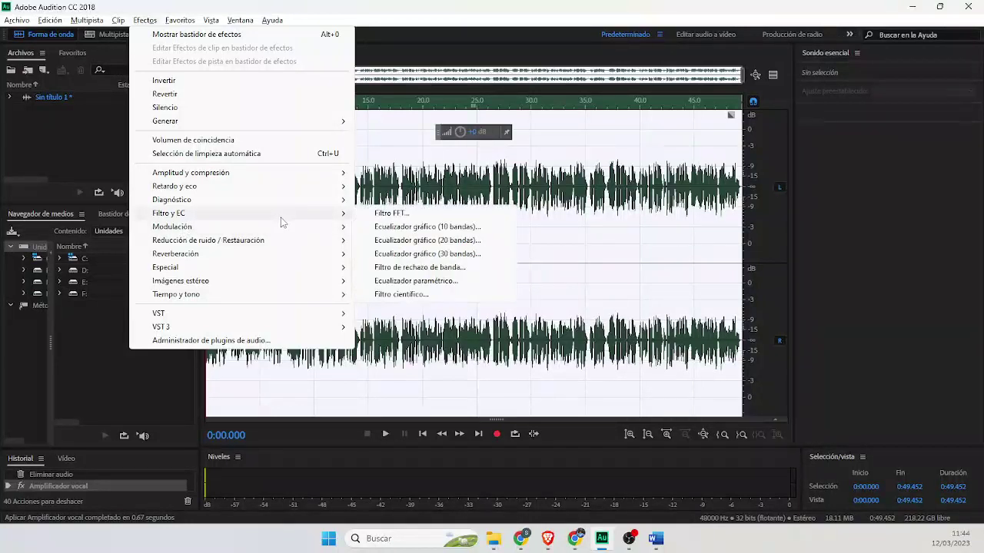
click(448, 281)
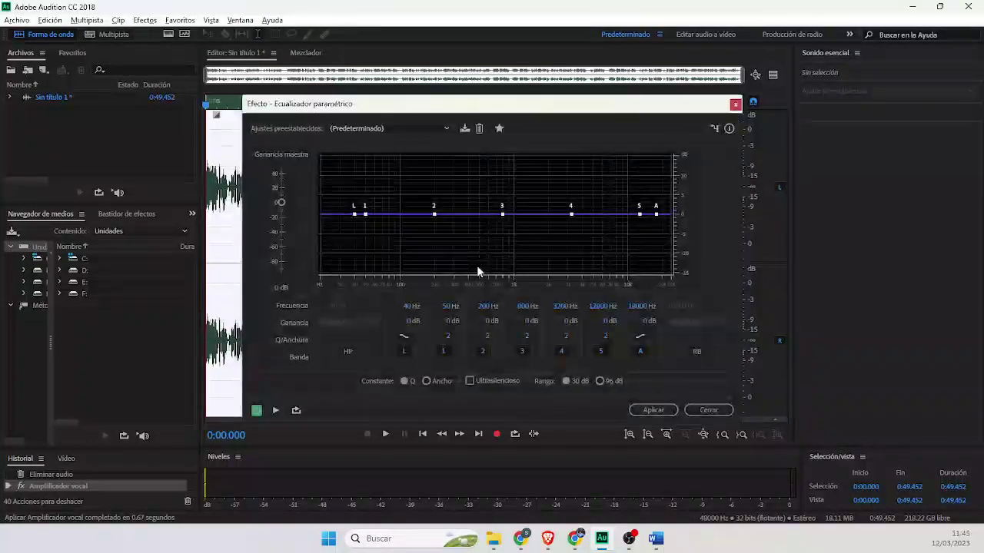
click(384, 129)
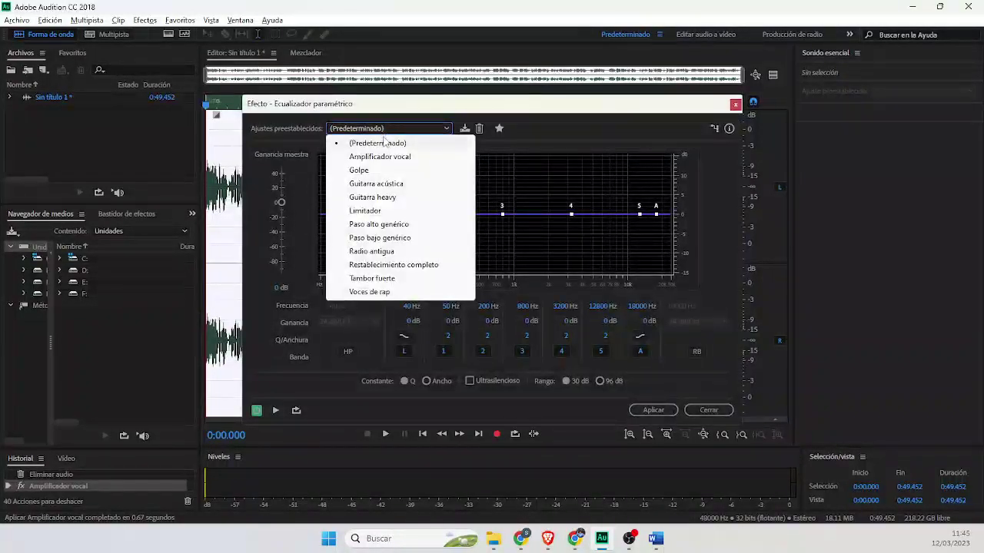
click(405, 157)
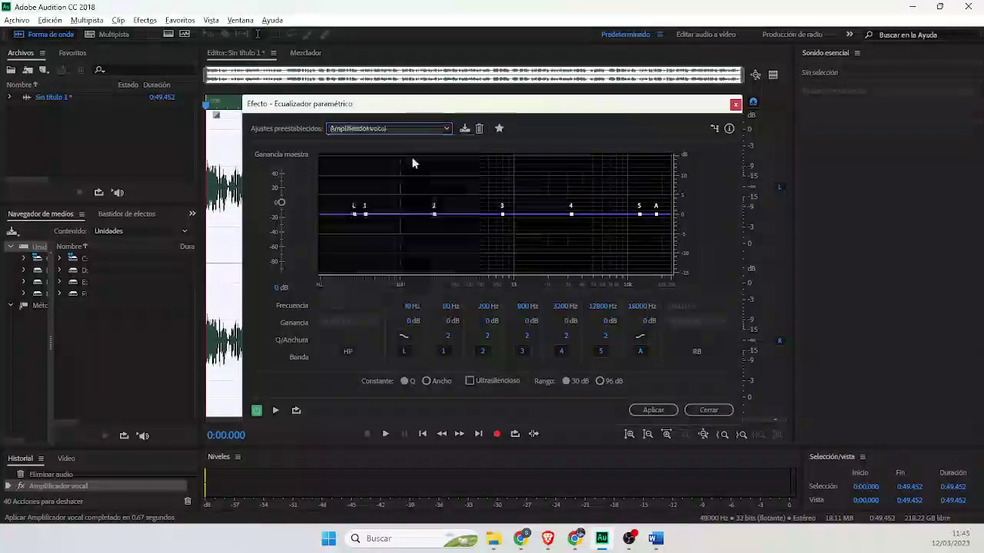
click(278, 409)
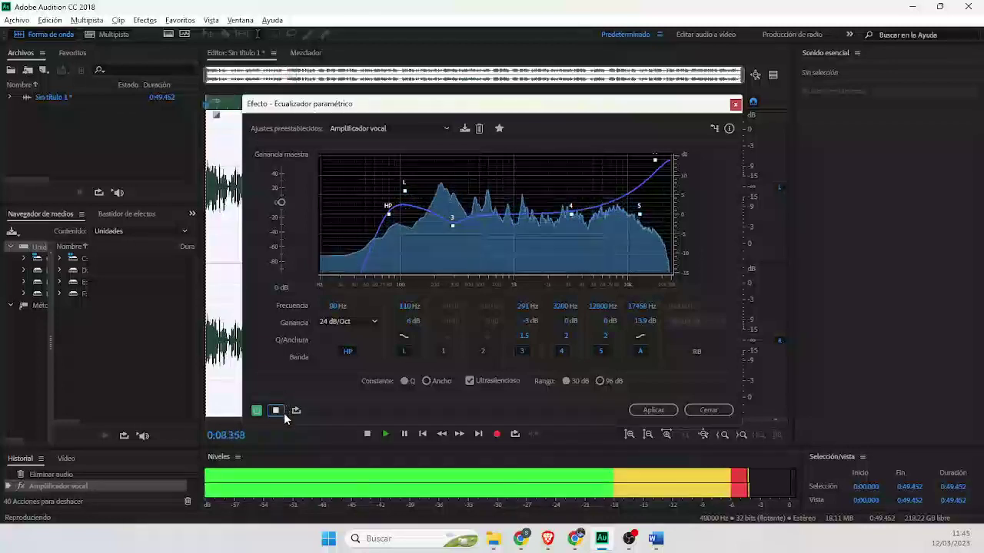
click(277, 411)
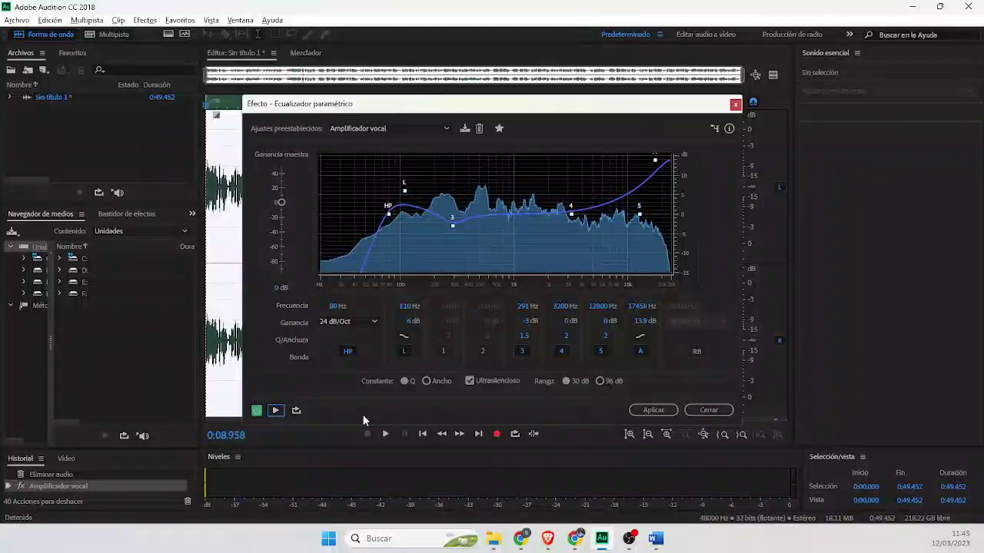
click(676, 413)
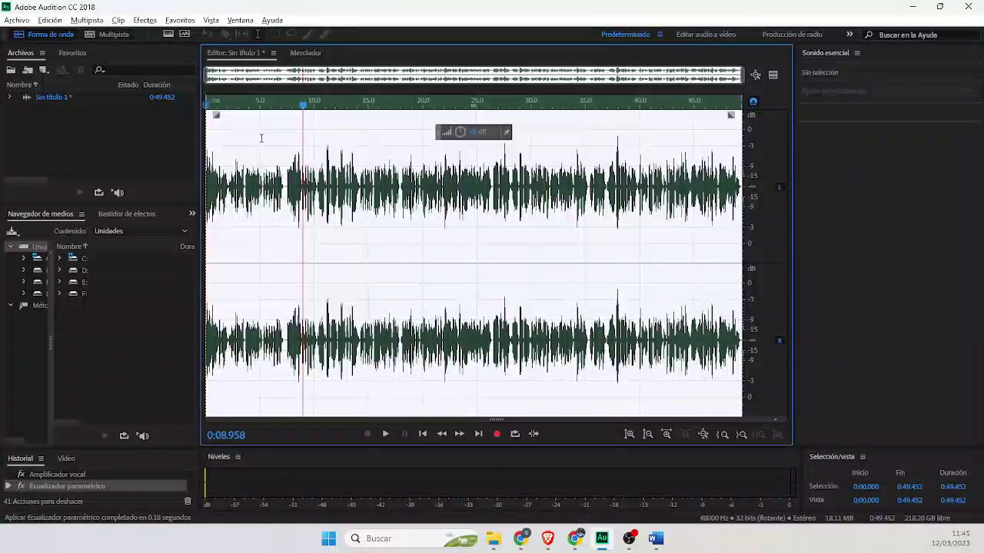
Step: Preview the multiband compressor (Compresor multibanda) with the Difusión preset and apply it to the entire recording
click(144, 22)
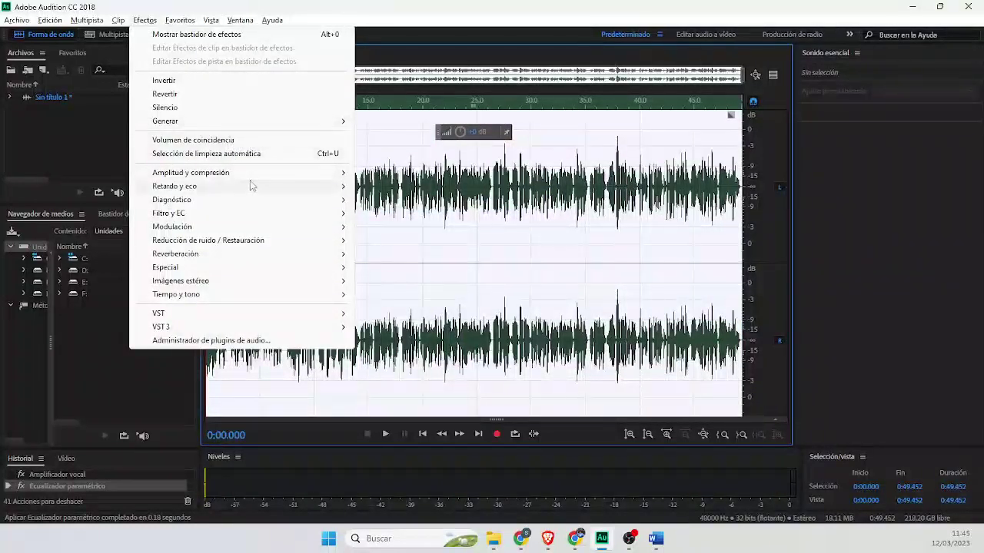
mouse_move(253, 175)
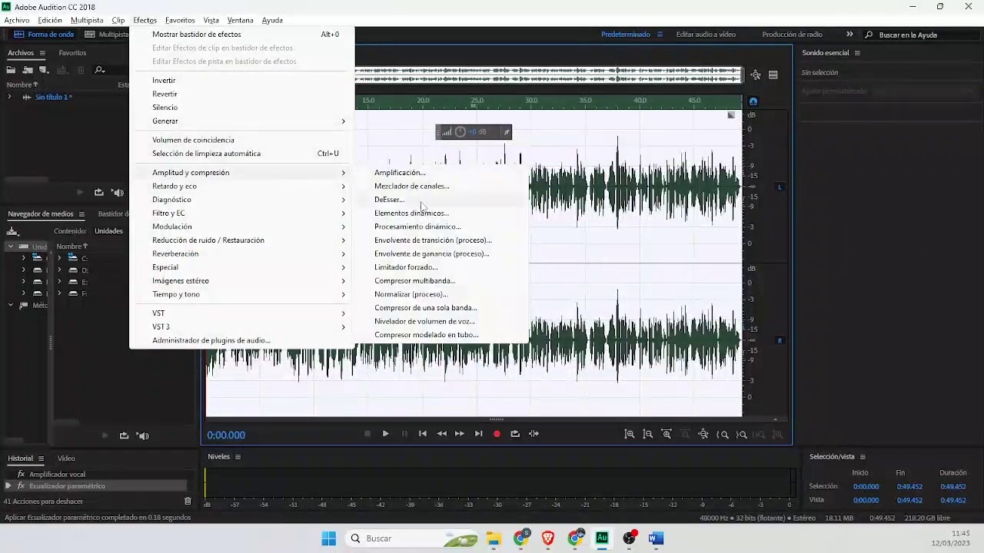
click(443, 285)
click(426, 89)
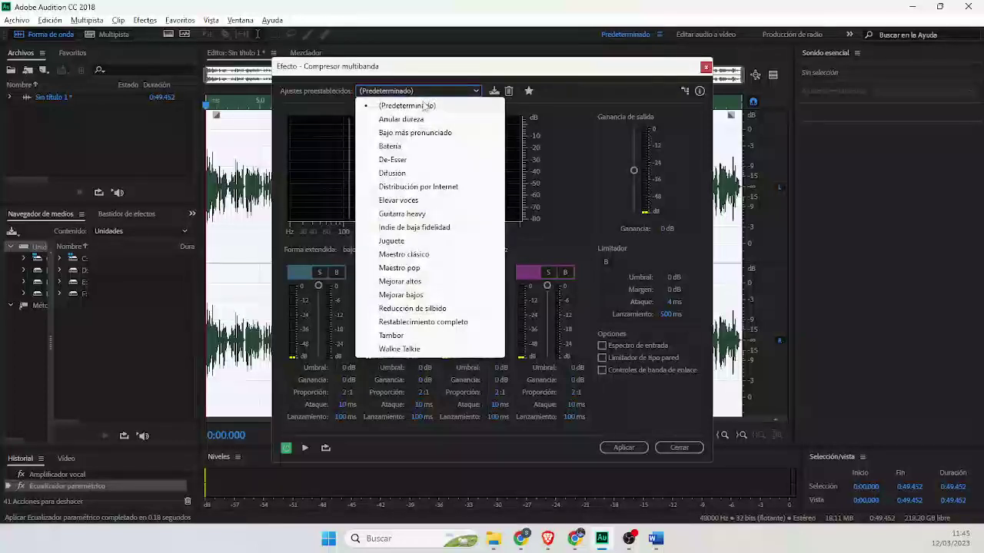
click(411, 175)
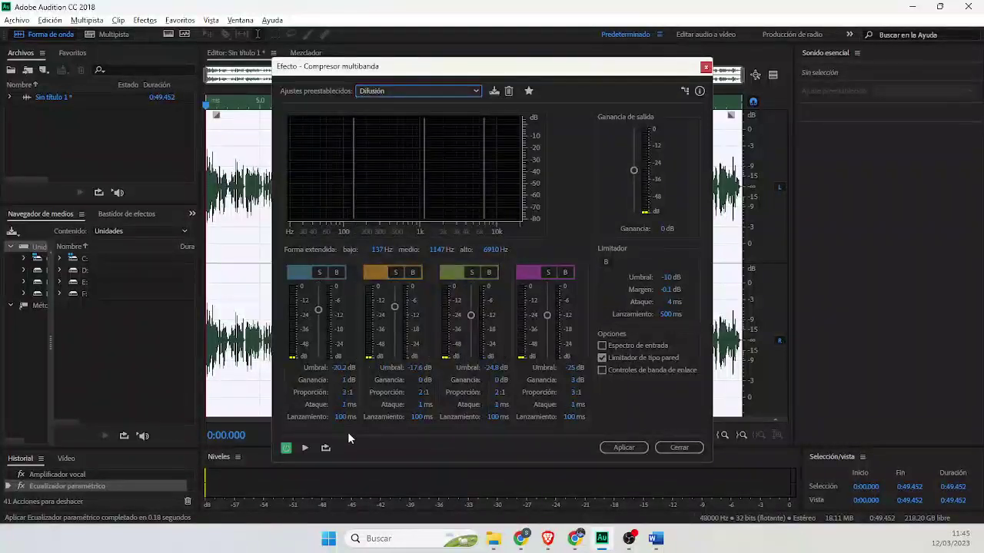
click(305, 448)
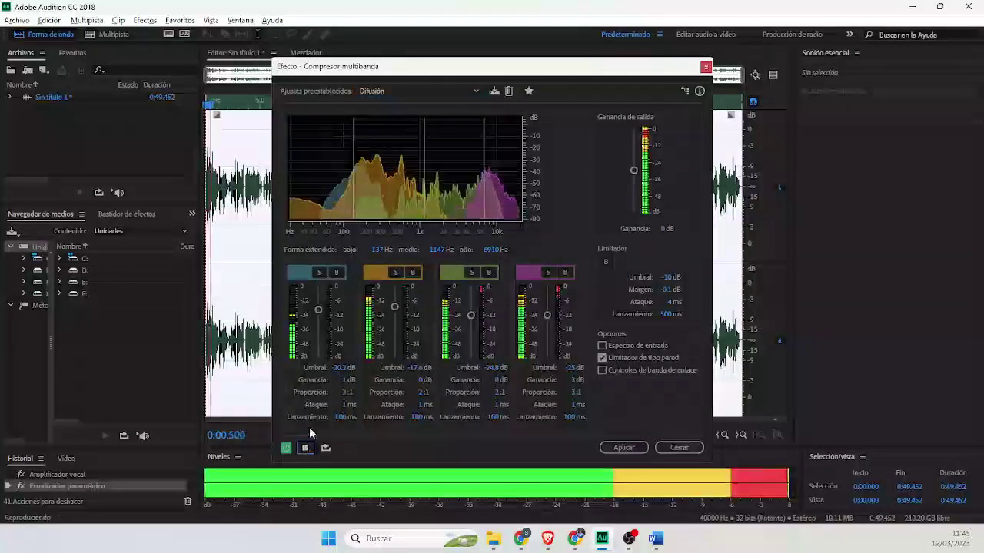
click(627, 448)
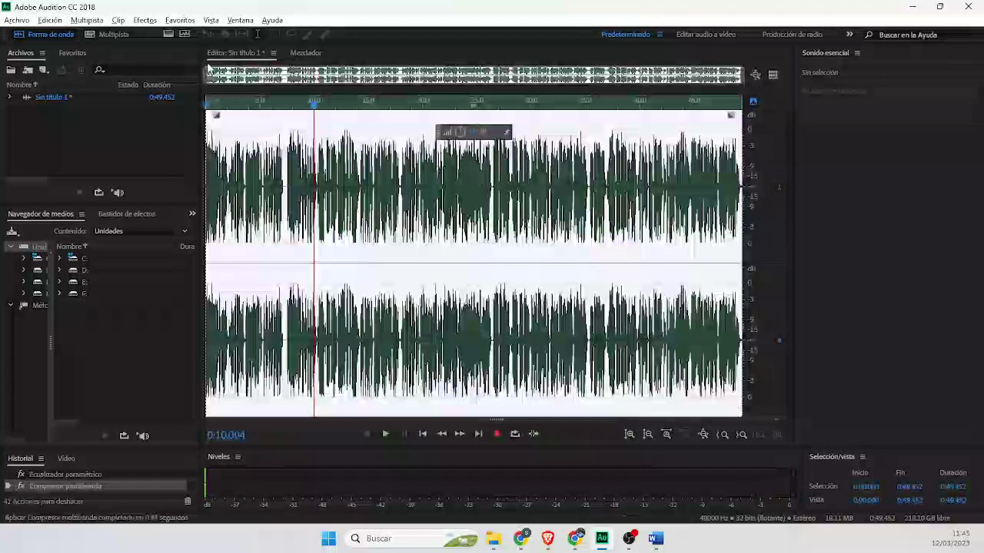
Step: Open the Stretch and Pitch (Ampliación y tono) effect for the entire recording and preview it with the stretch (Ampliación) set to 82%
click(144, 20)
mouse_move(231, 294)
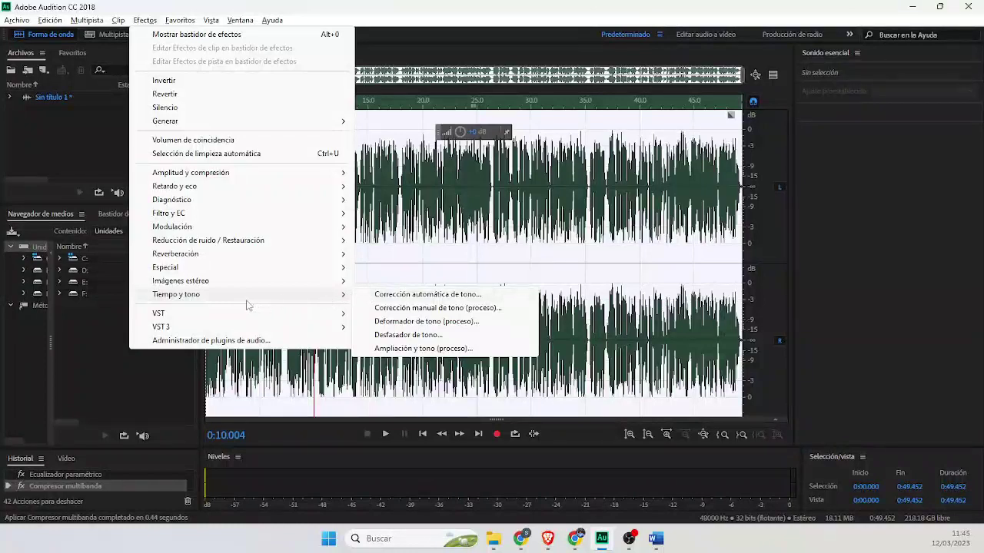
click(413, 349)
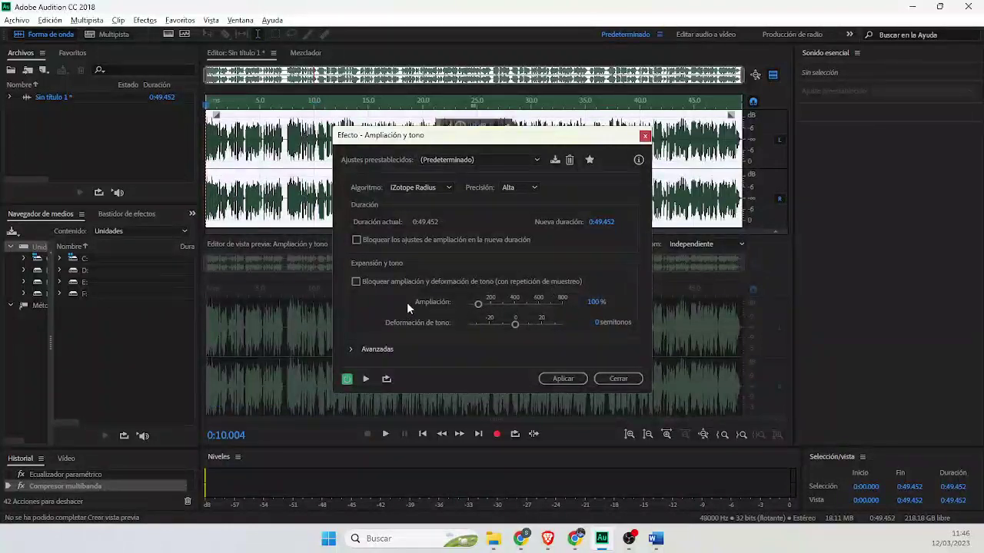
click(366, 379)
click(594, 303)
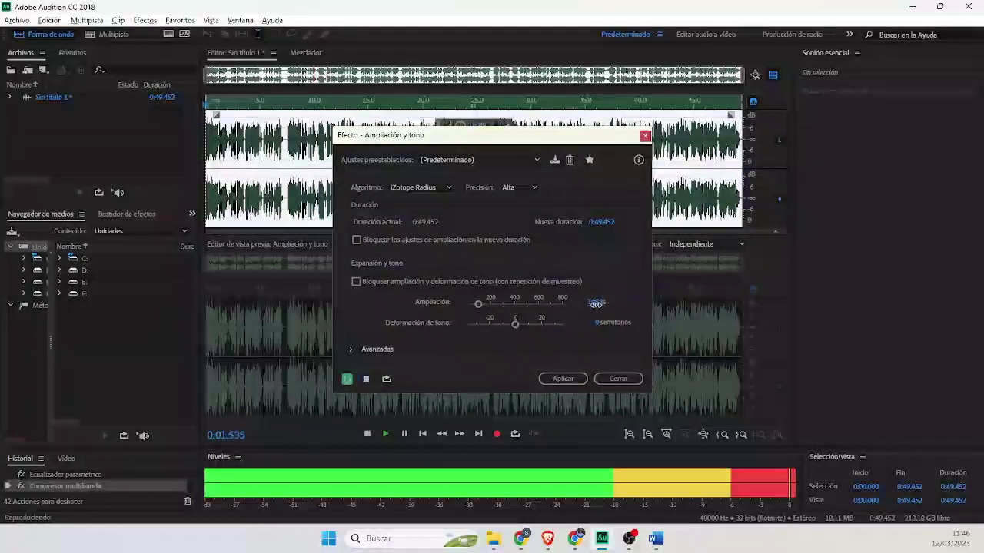
drag(594, 305, 591, 310)
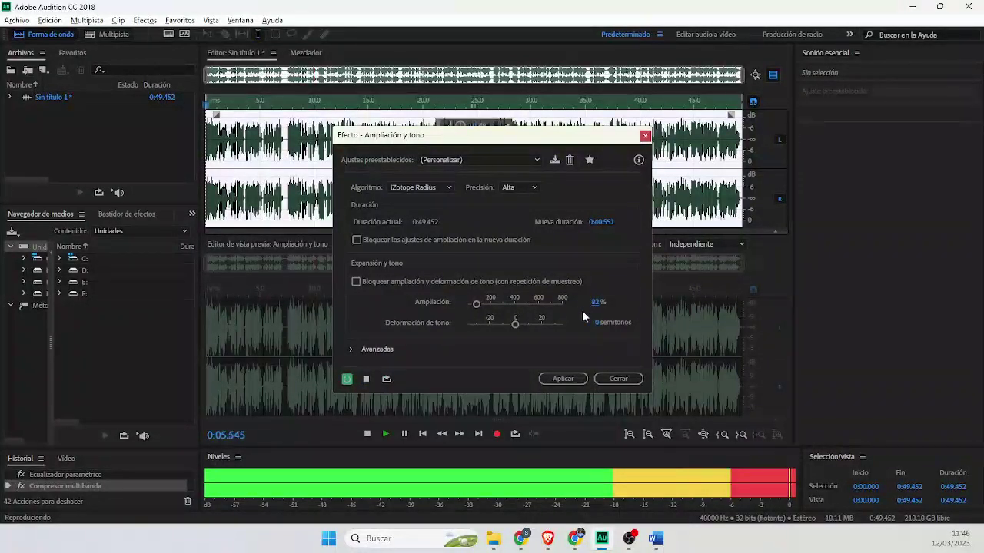
click(367, 378)
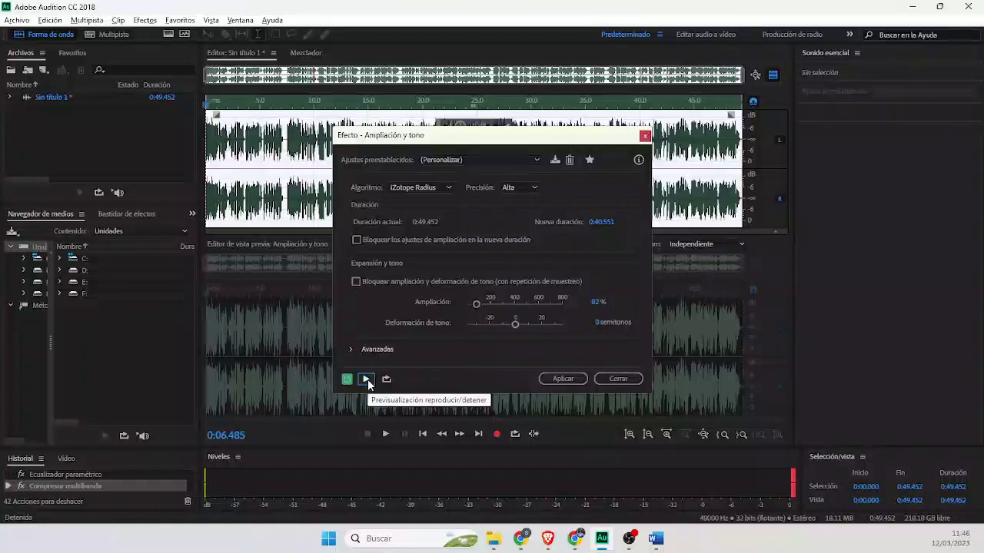
click(366, 379)
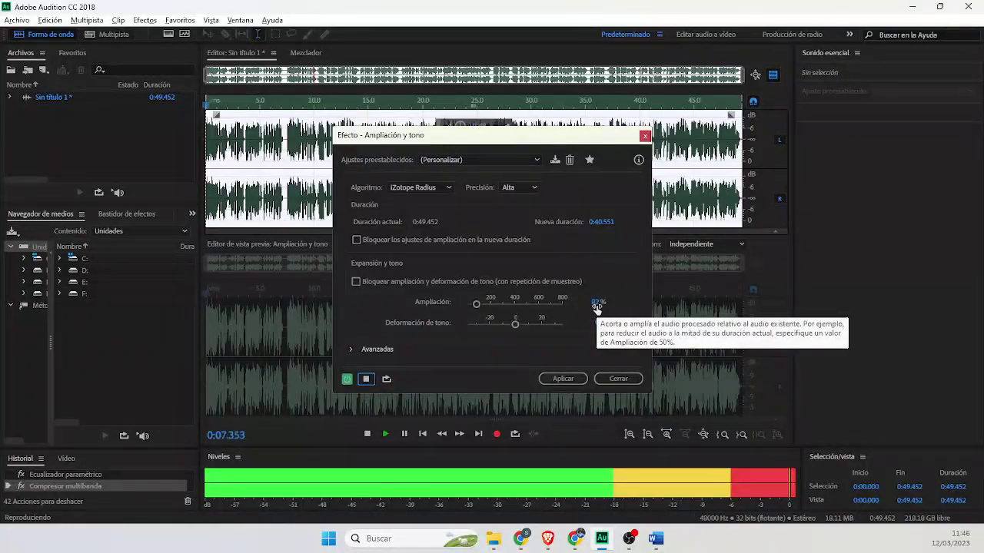
click(365, 379)
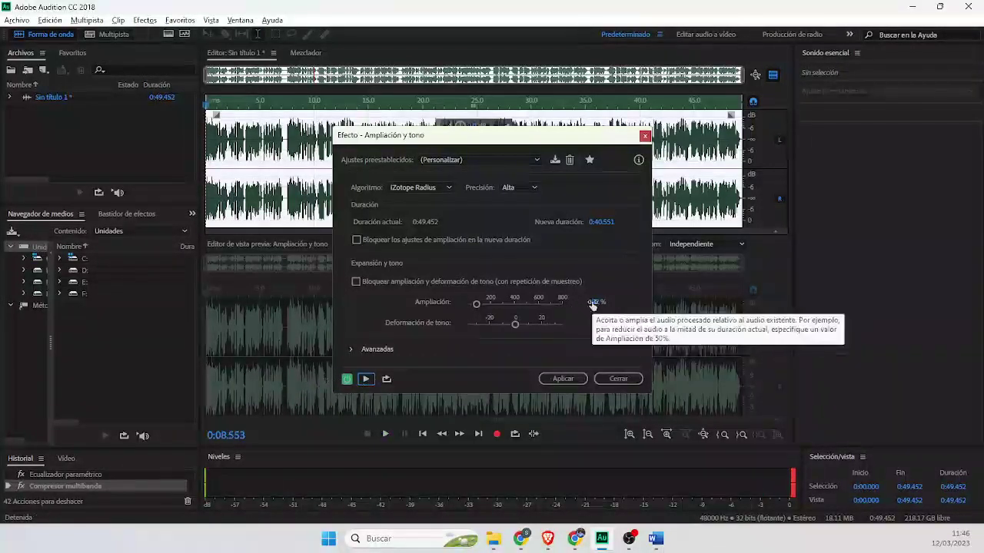
Step: Set the stretch (Ampliación) to 85%, preview the faster voice and apply the effect to the entire recording
click(593, 302)
text(85)
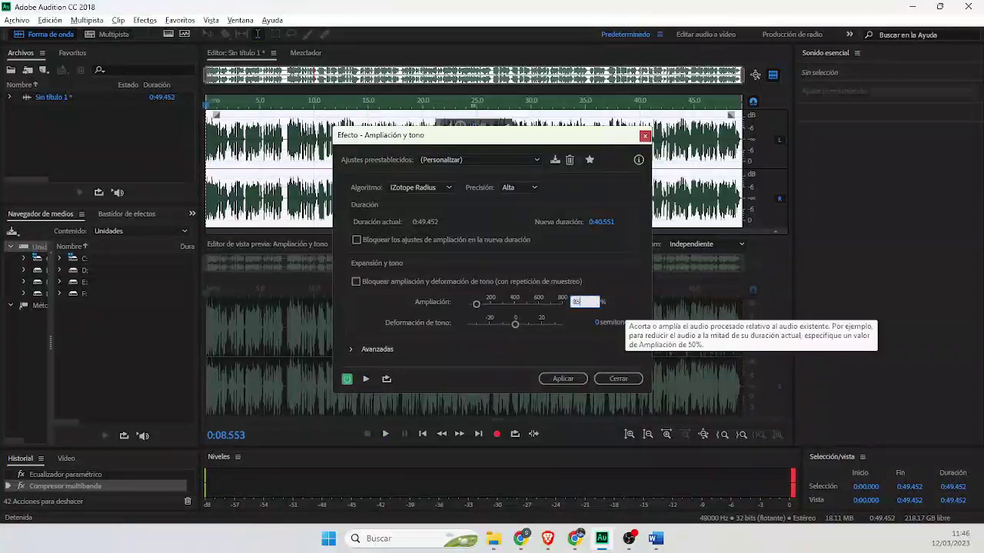
click(366, 379)
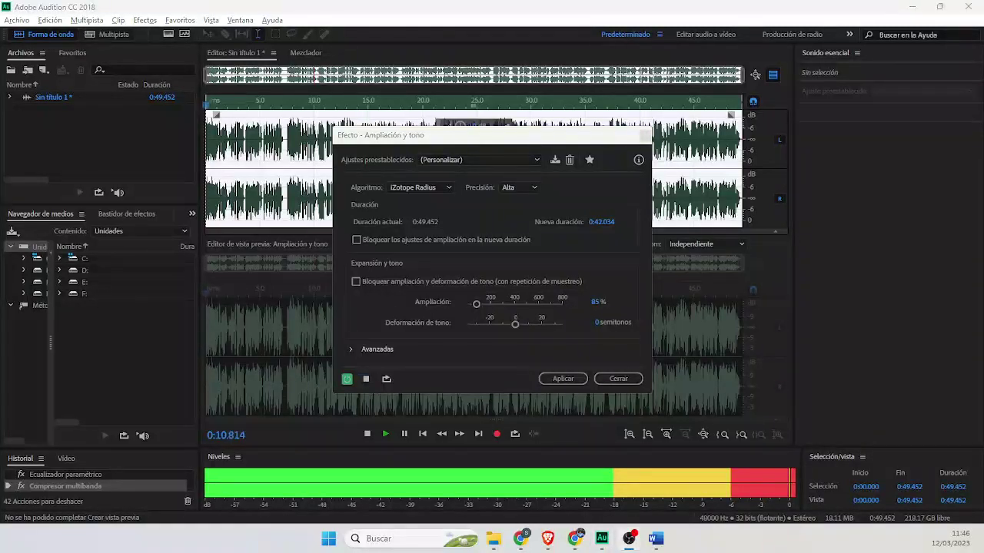
key(space)
click(561, 379)
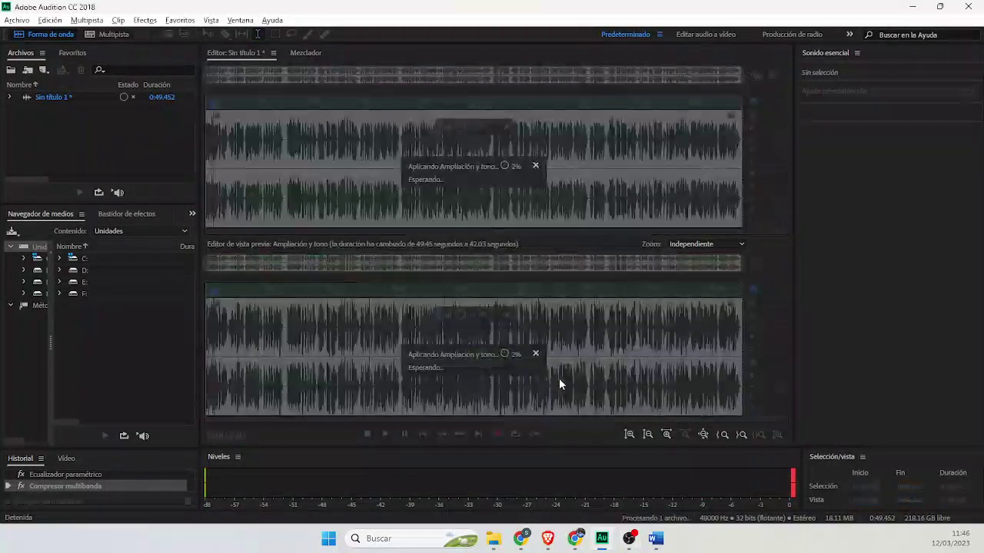